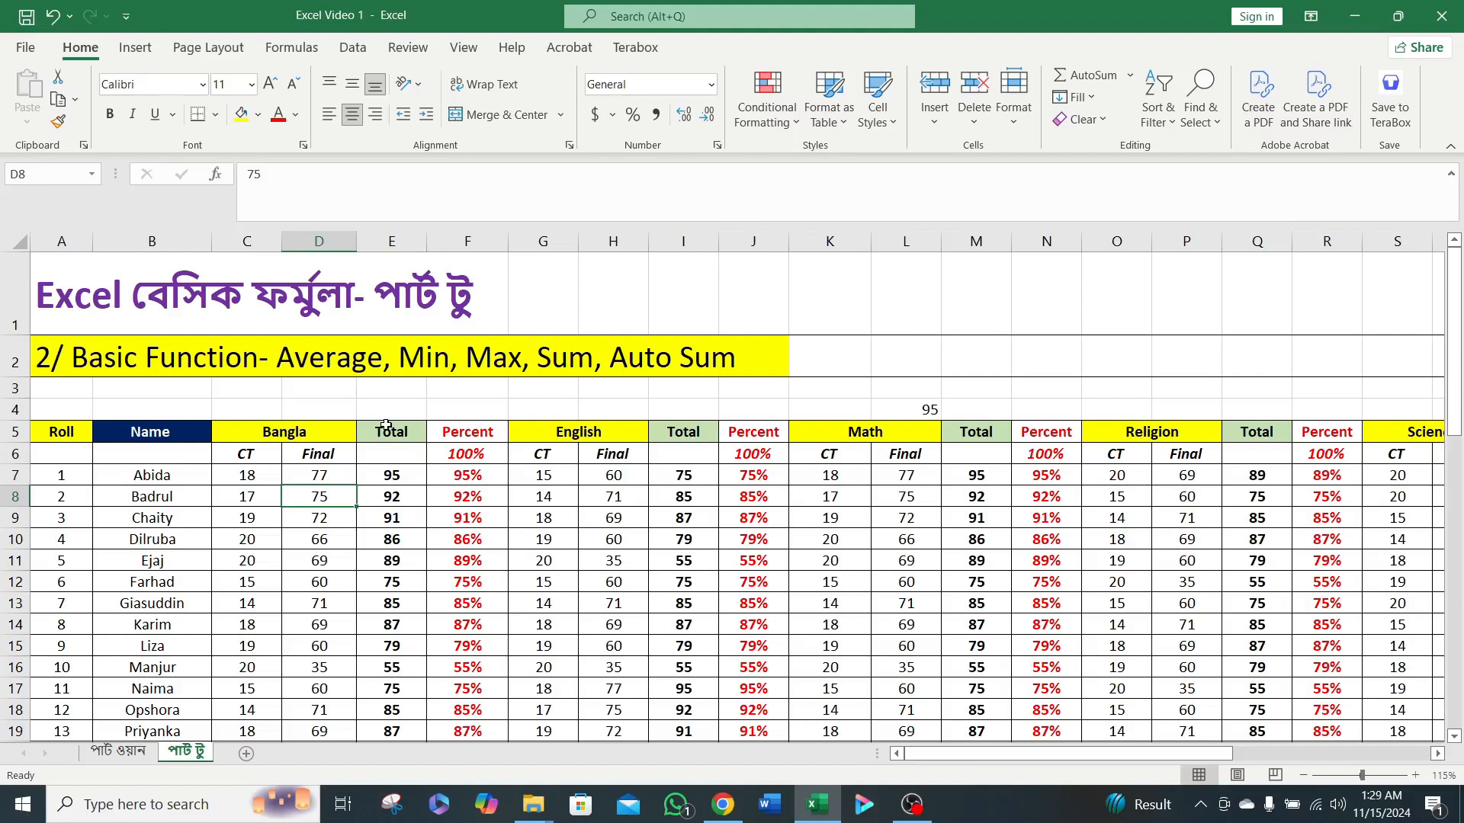
Clear the existing average formula from cell E27 beneath the Bangla Total column.
{"action": "scroll", "coordinate": [585, 469], "scroll_direction": "down", "scroll_amount": 1}
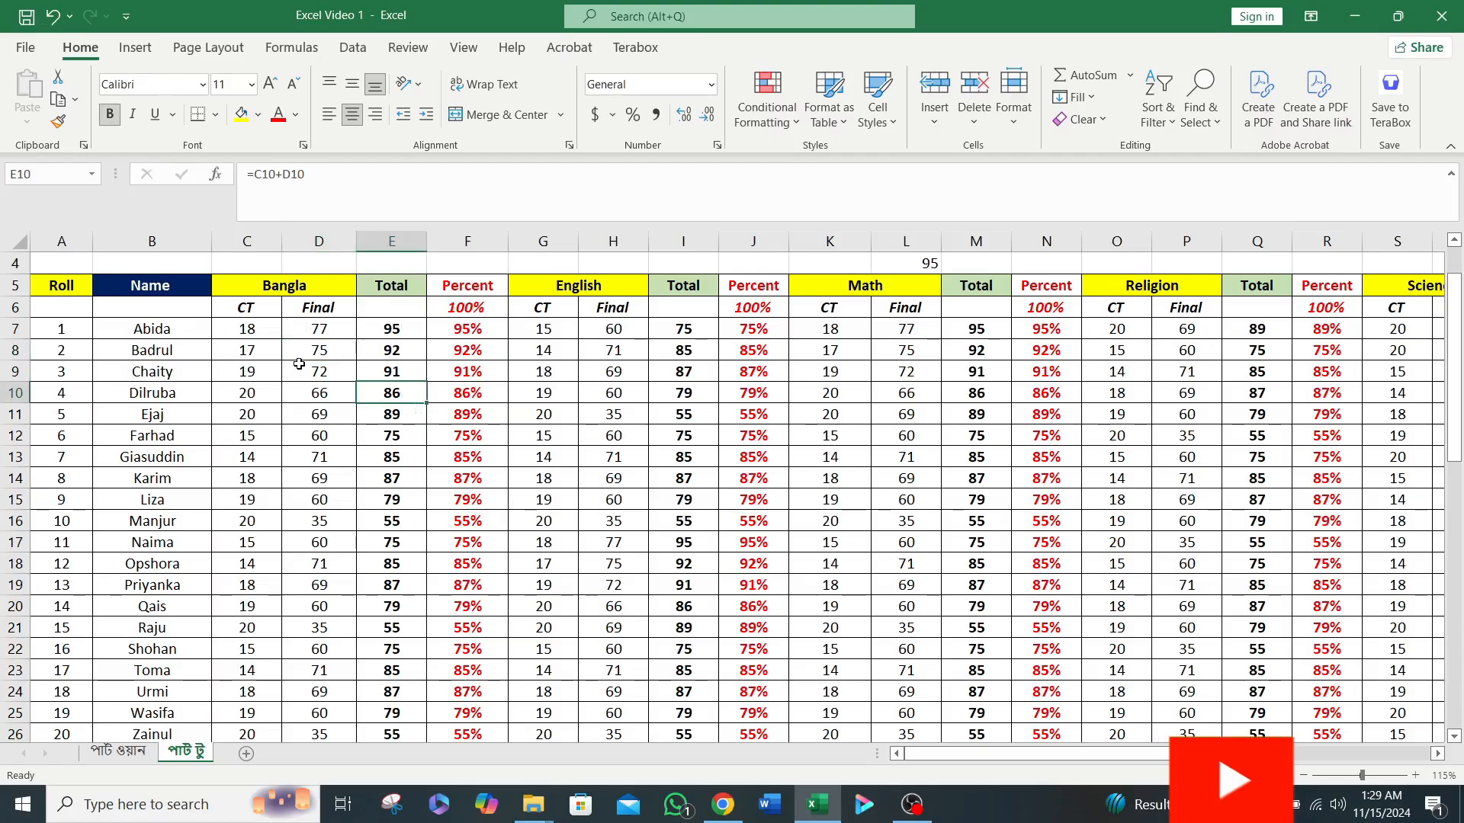
{"action": "left_click_drag", "start_coordinate": [504, 451], "coordinate": [484, 437]}
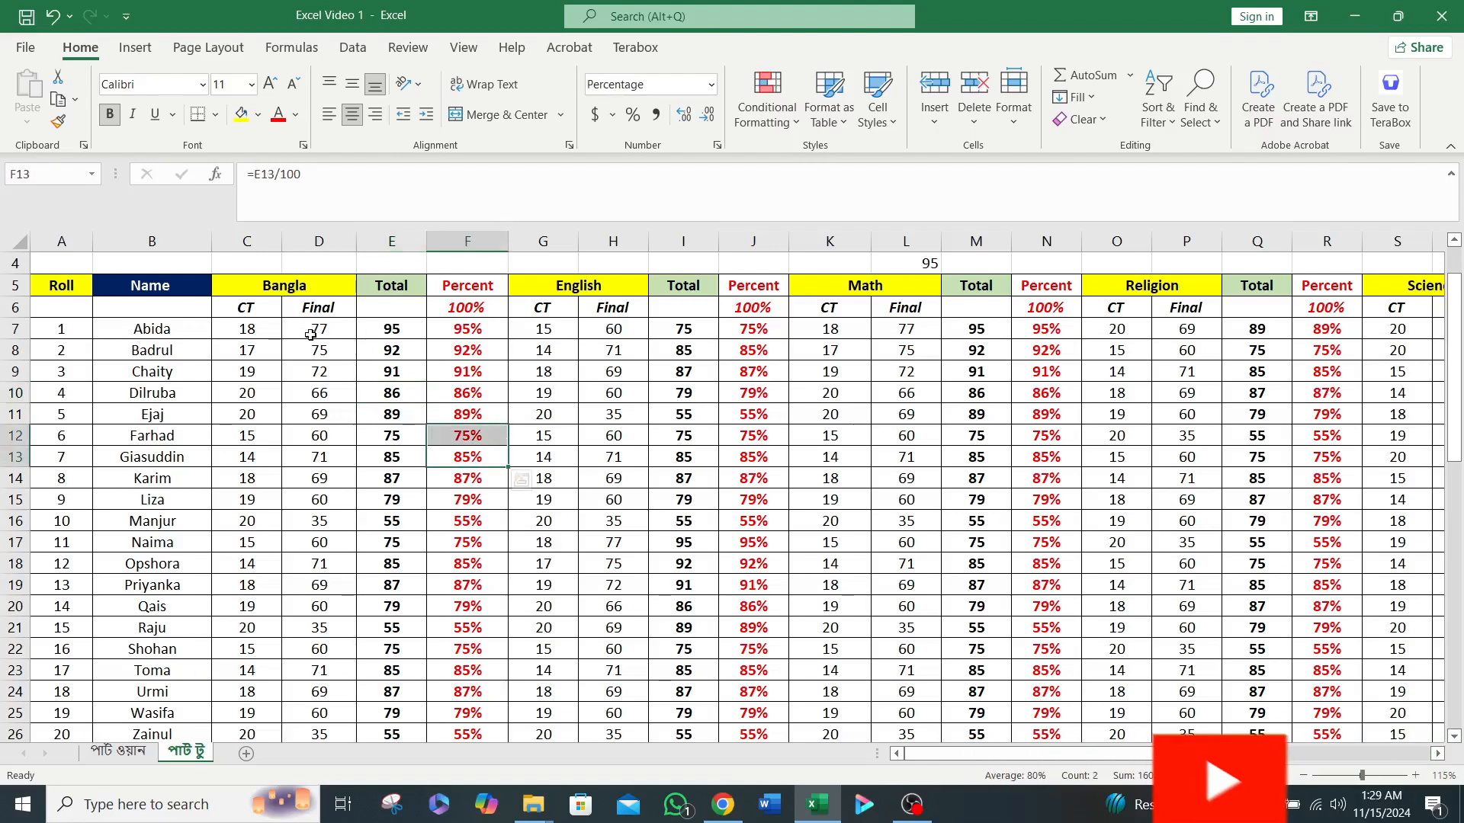
{"action": "scroll", "coordinate": [346, 335], "scroll_direction": "down", "scroll_amount": 1}
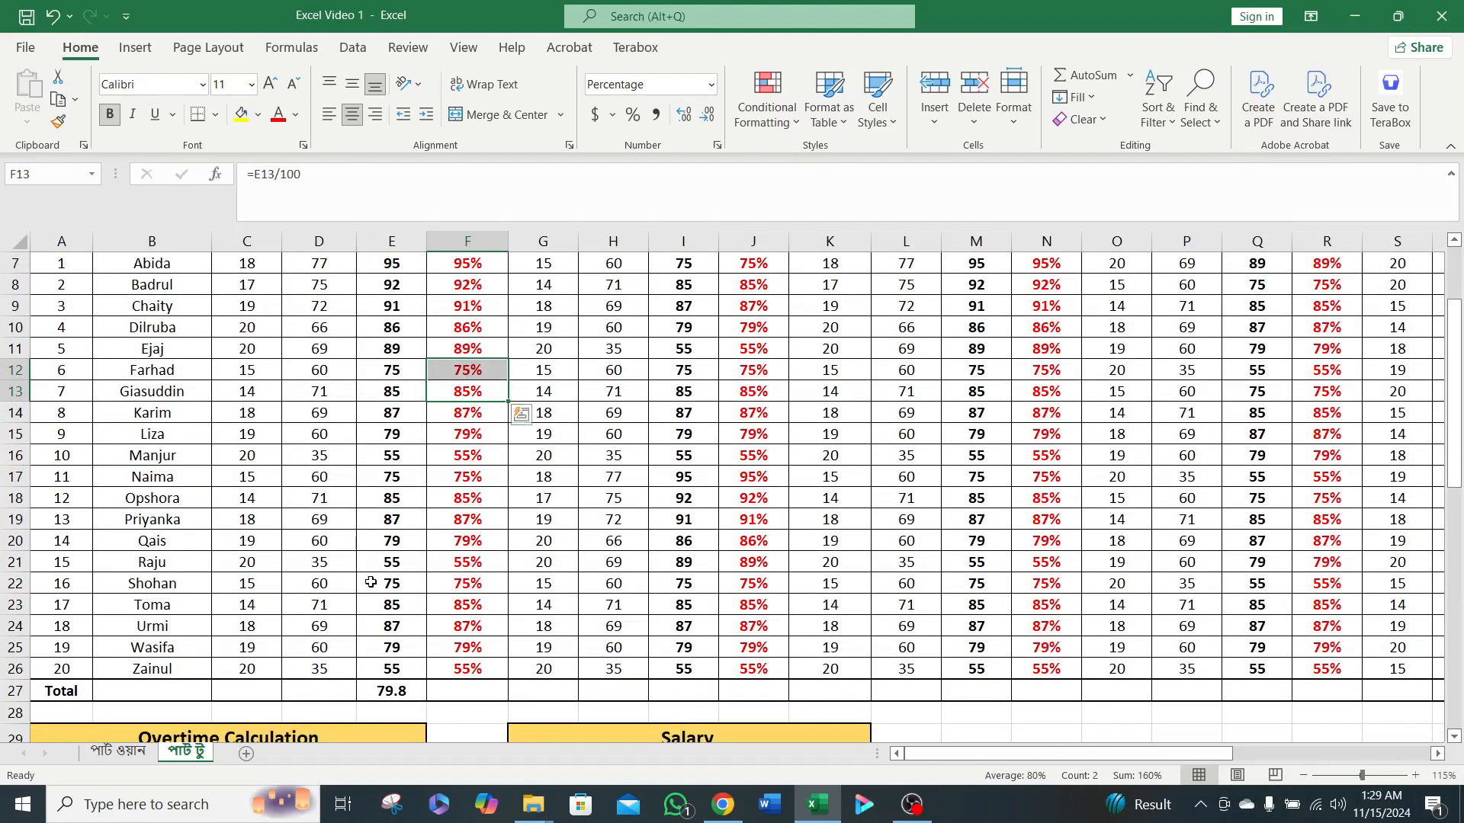
{"action": "scroll", "coordinate": [381, 320], "scroll_direction": "up", "scroll_amount": 1}
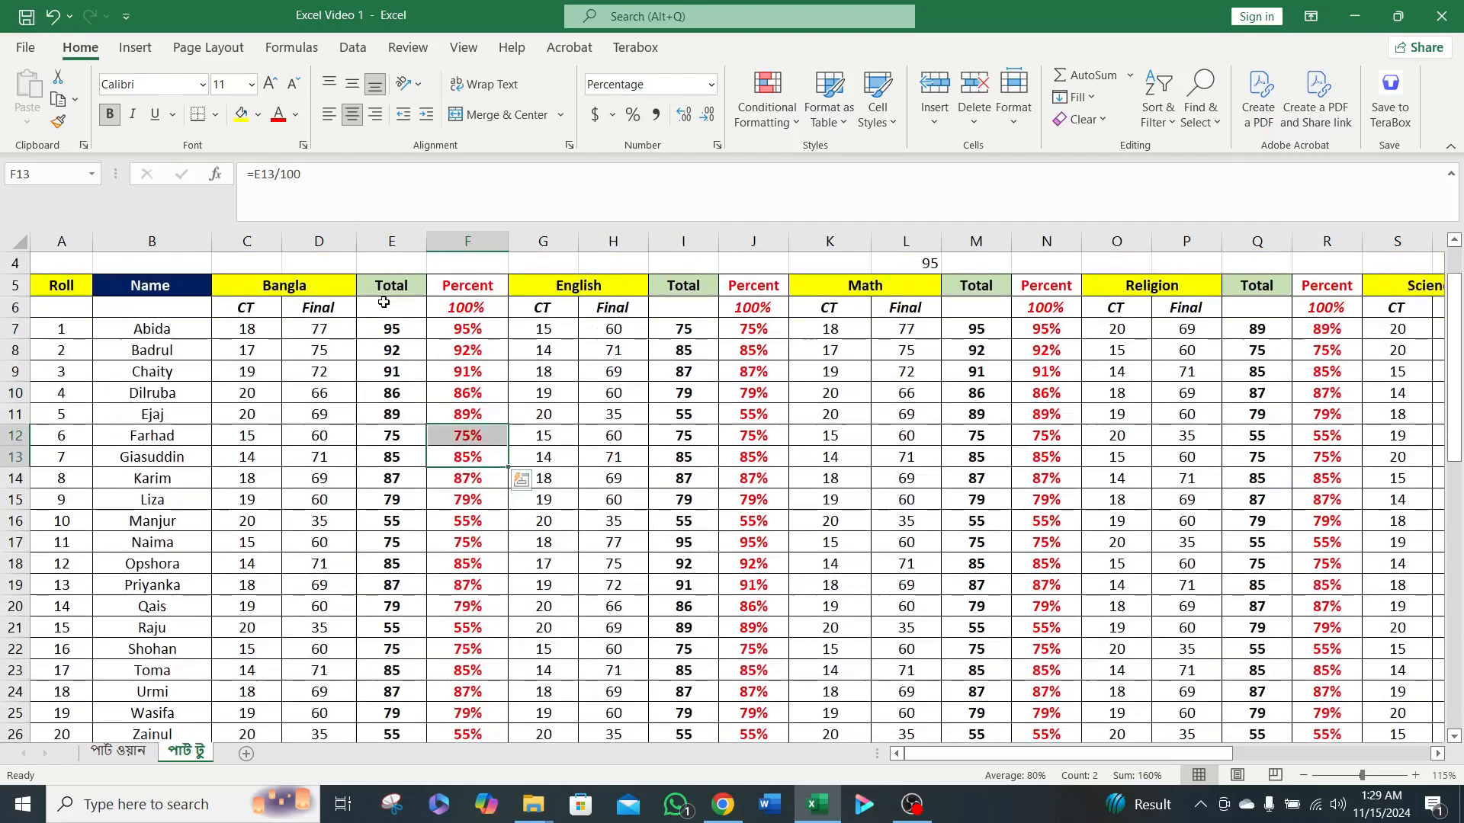
{"action": "scroll", "coordinate": [390, 591], "scroll_direction": "down", "scroll_amount": 1}
{"action": "scroll", "coordinate": [390, 587], "scroll_direction": "down", "scroll_amount": 1}
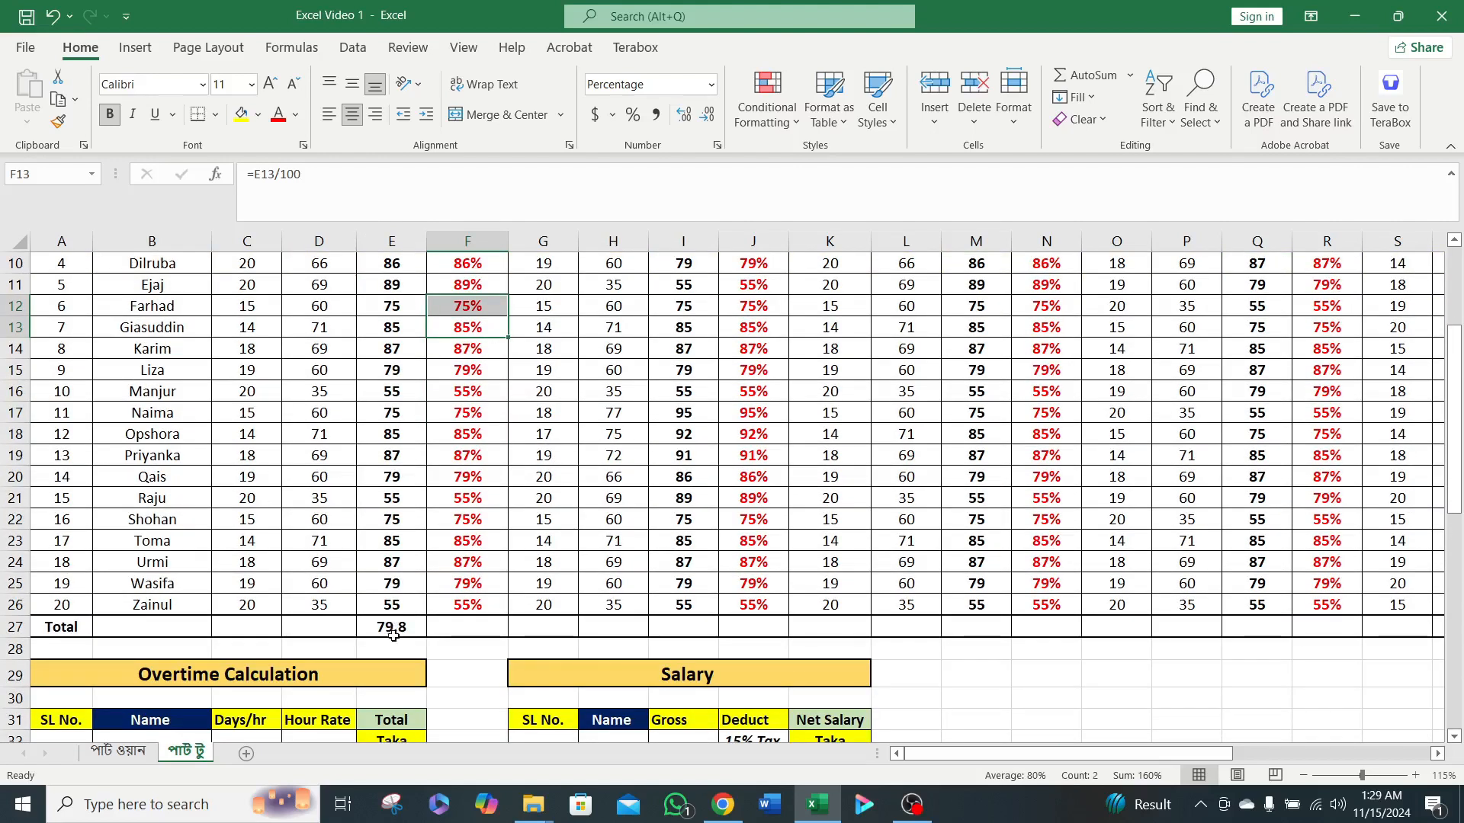
{"action": "left_click", "coordinate": [393, 628]}
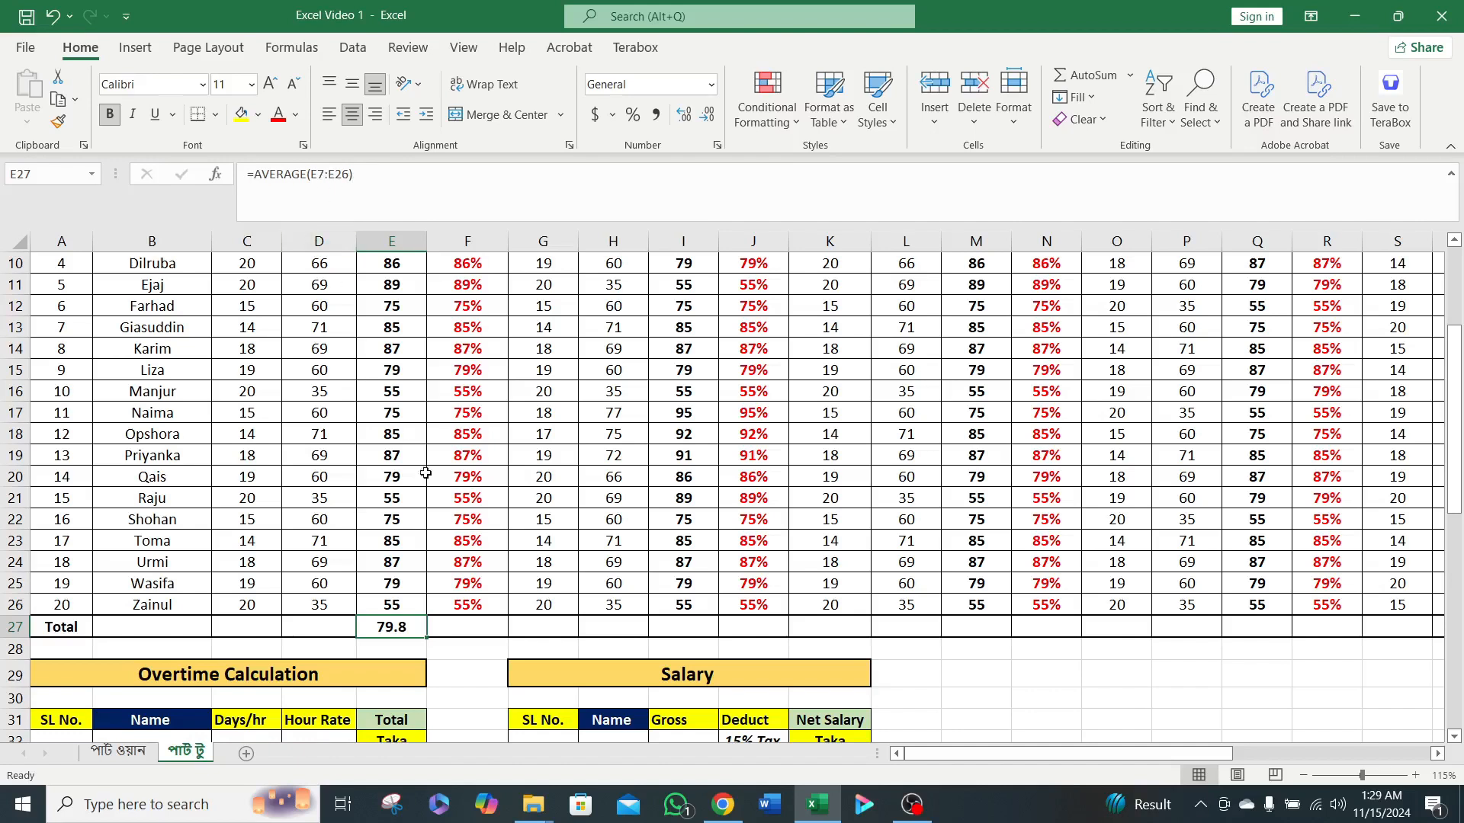
{"action": "key", "text": "Delete"}
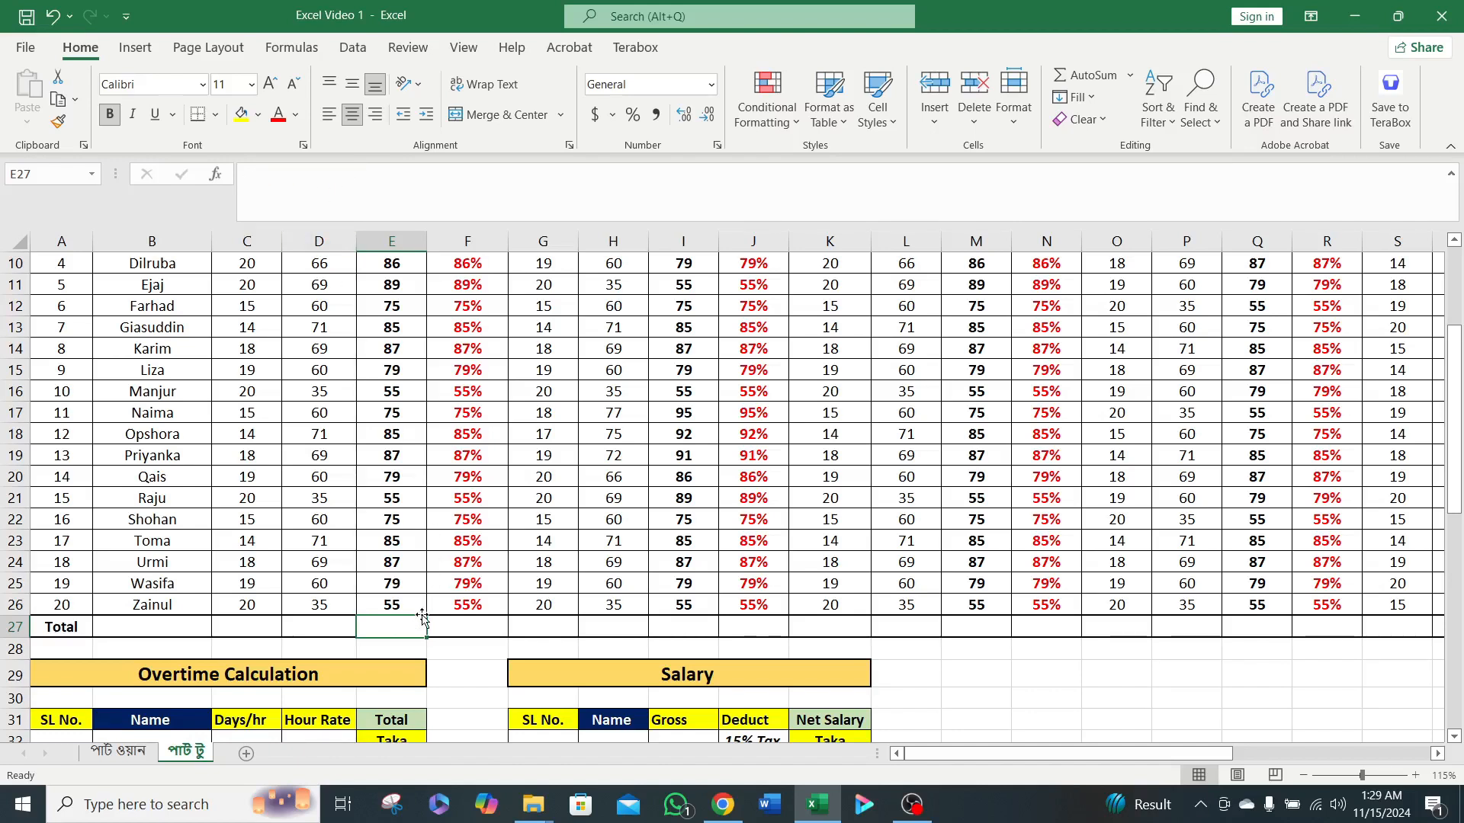
Enter =AVERAGE(E7:E26) in cell E27 to average the Bangla totals.
{"action": "type", "text": "="}
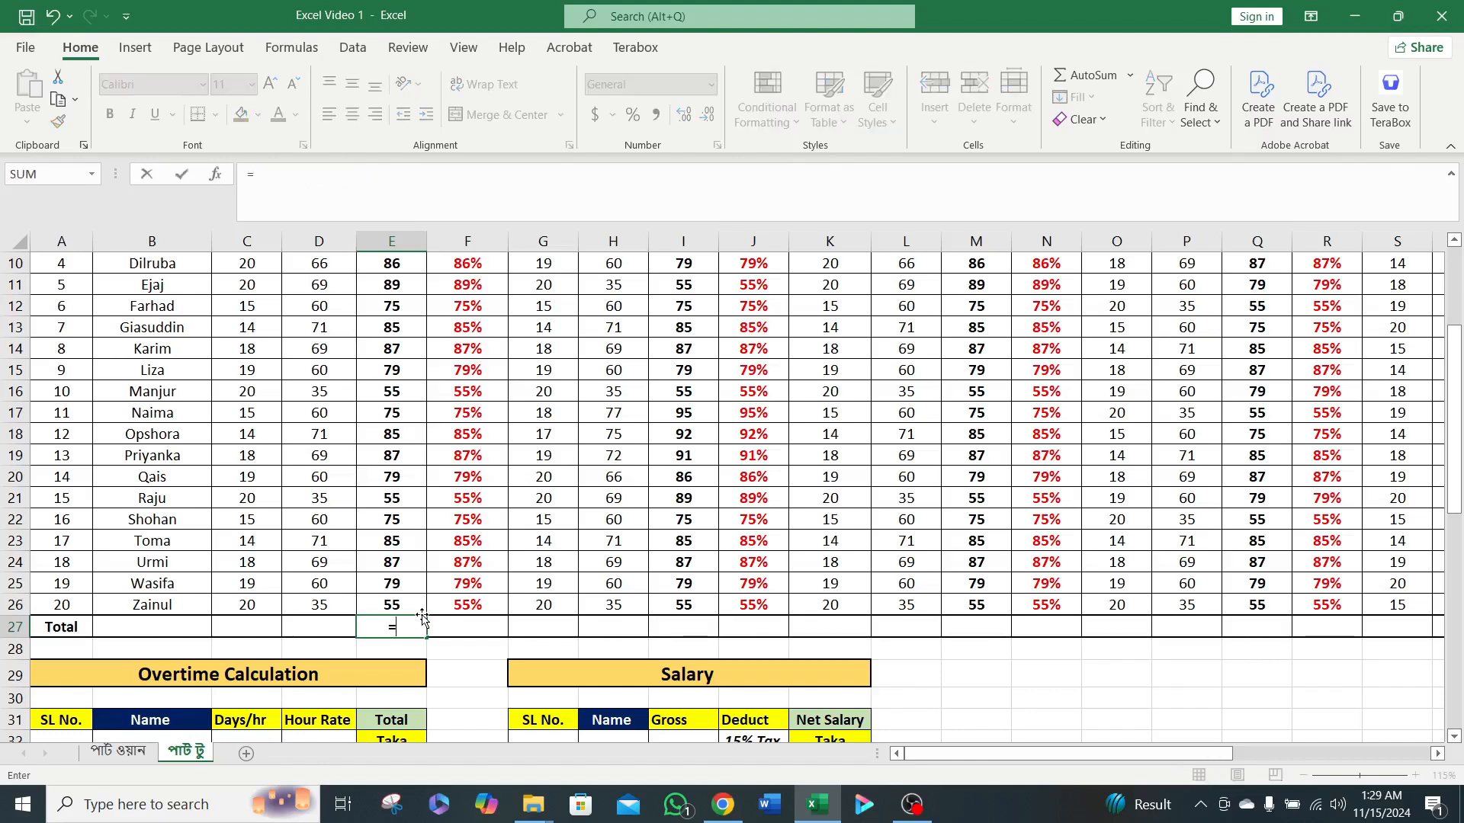
{"action": "type", "text": "av"}
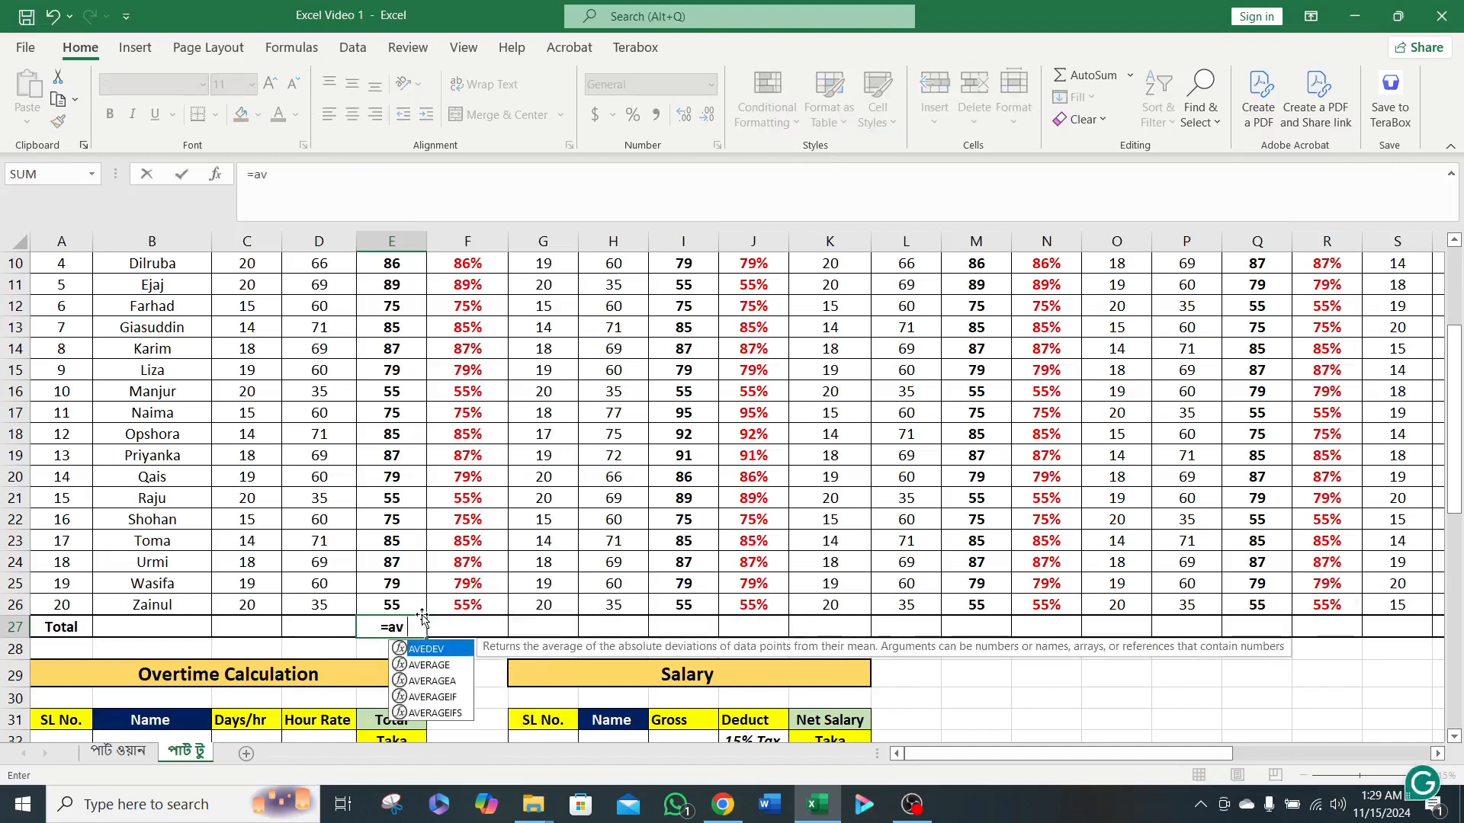
{"action": "type", "text": "e"}
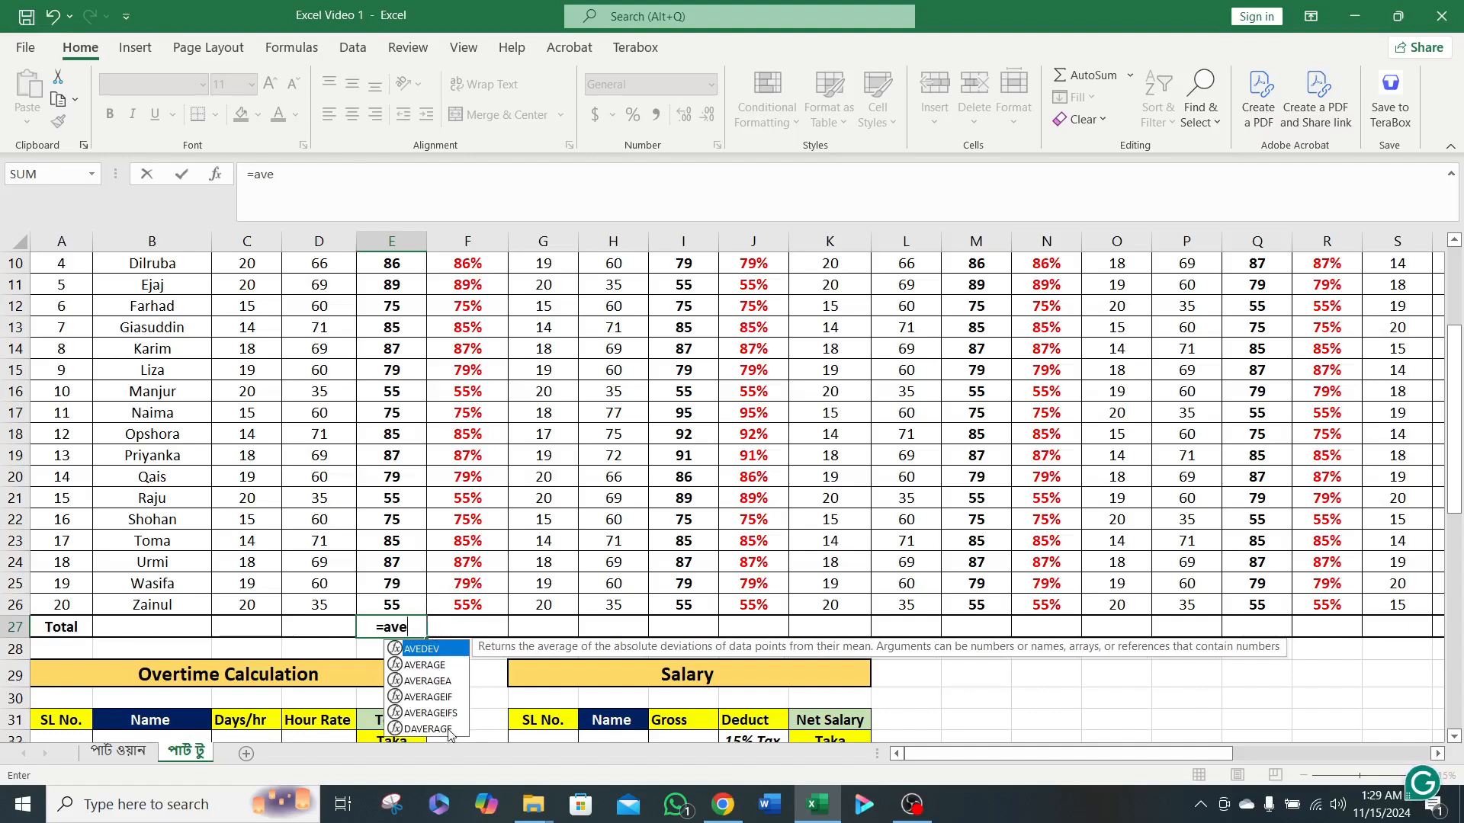
{"action": "left_click", "coordinate": [427, 665]}
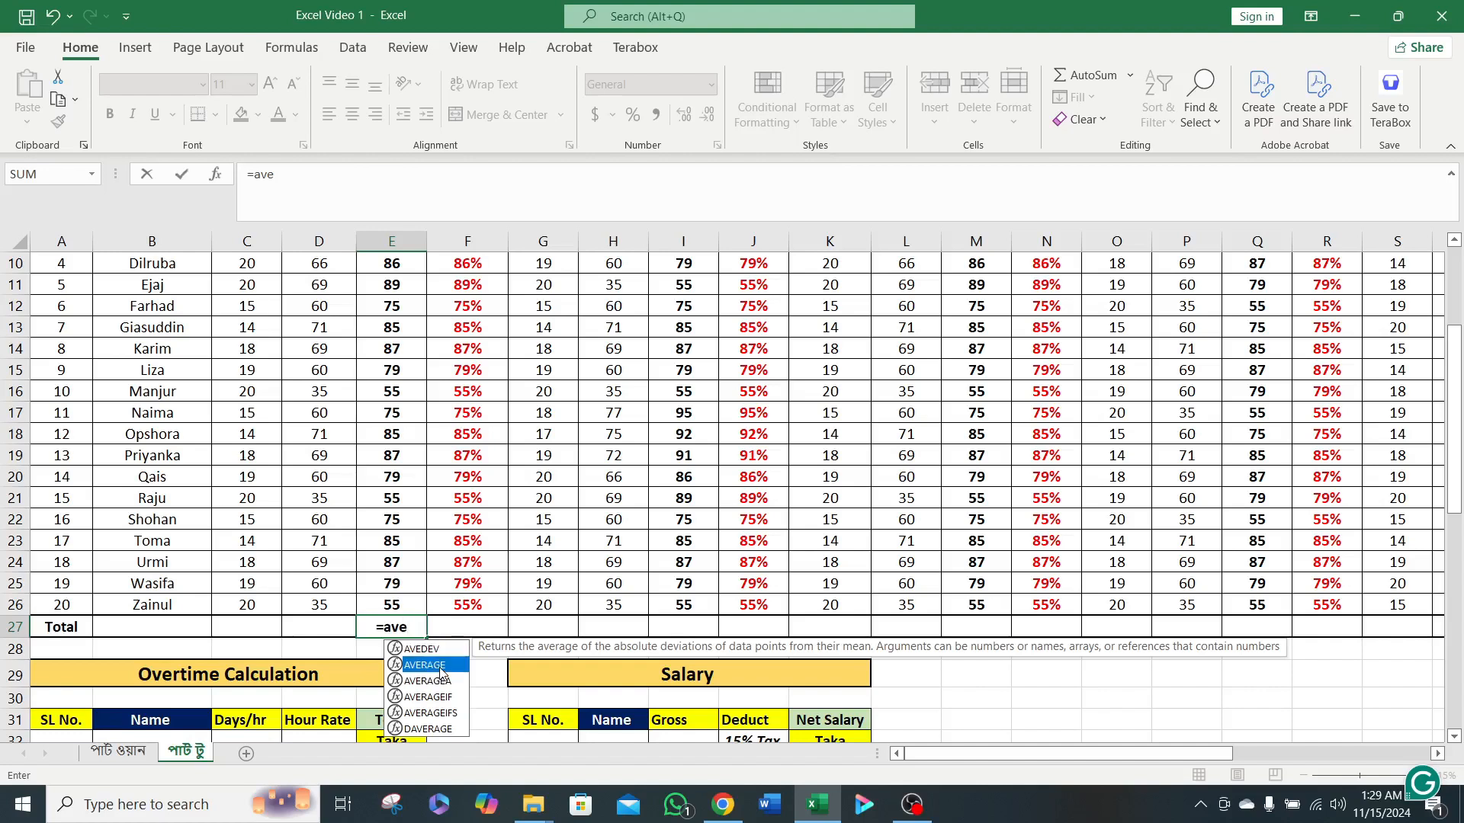
{"action": "double_click", "coordinate": [427, 665]}
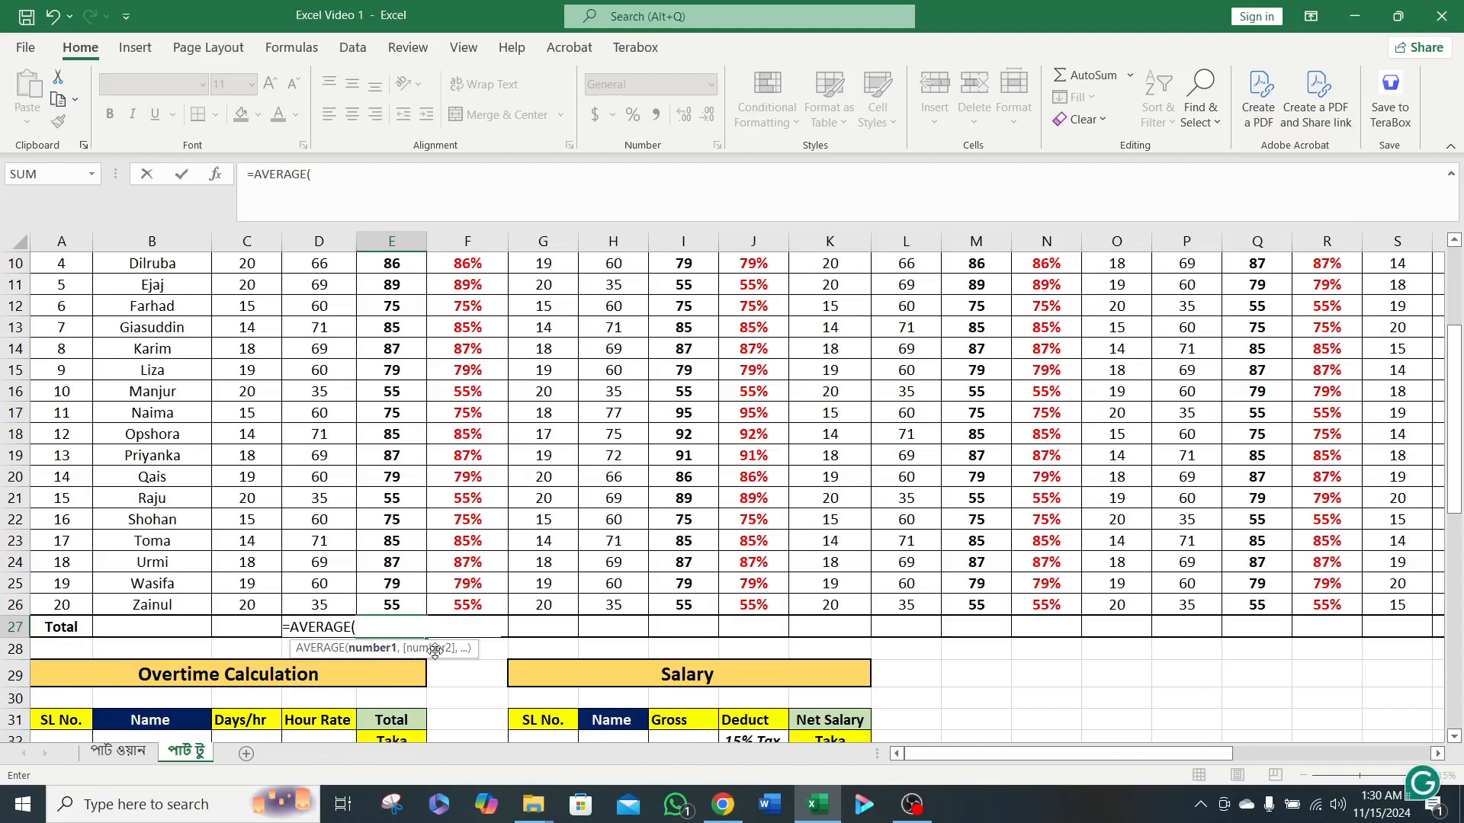
{"action": "scroll", "coordinate": [425, 564], "scroll_direction": "up", "scroll_amount": 2}
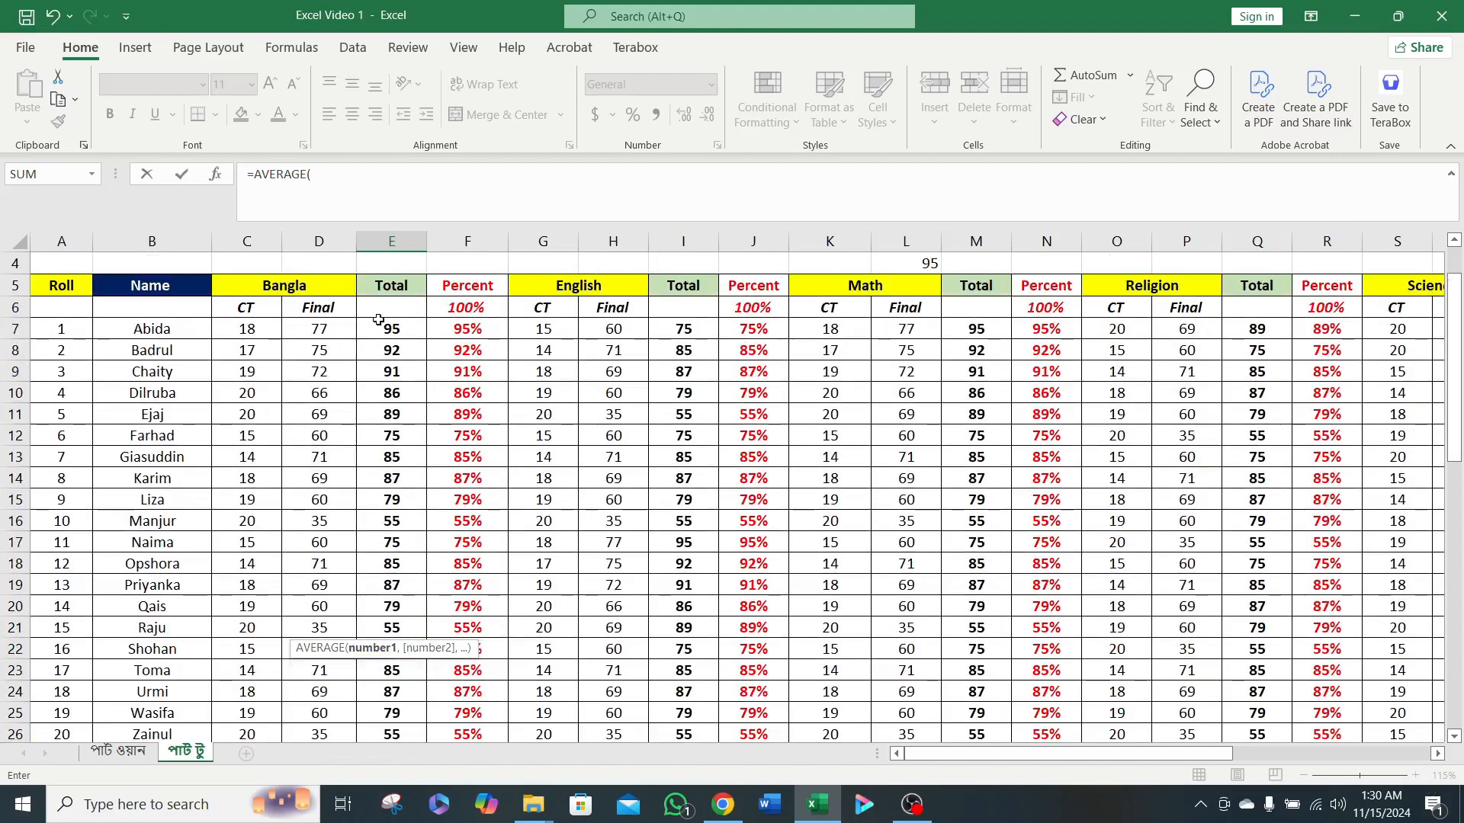
{"action": "scroll", "coordinate": [311, 501], "scroll_direction": "down", "scroll_amount": 1}
{"action": "scroll", "coordinate": [449, 539], "scroll_direction": "up", "scroll_amount": 1}
{"action": "left_click", "coordinate": [399, 336]}
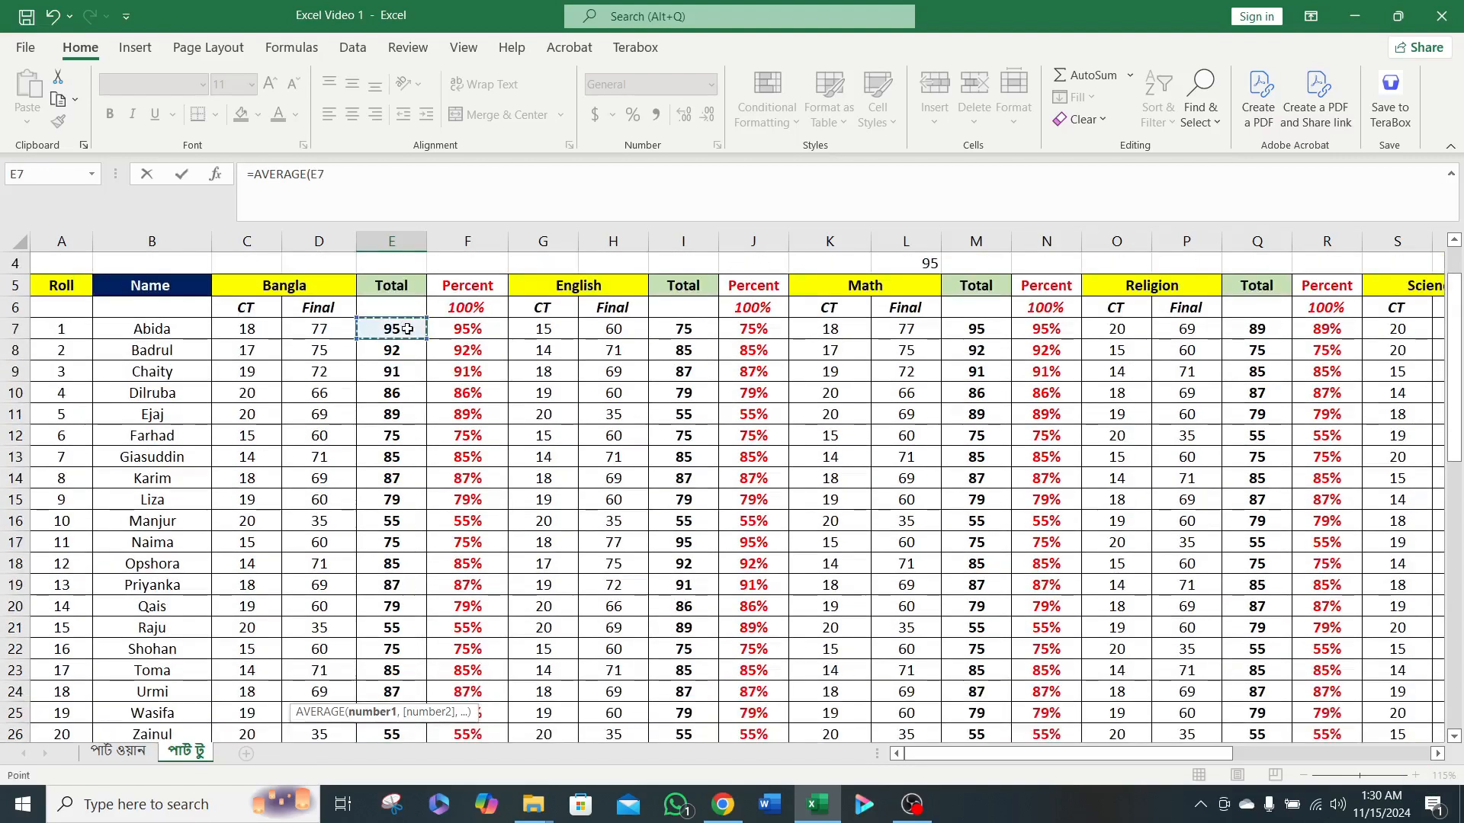
{"action": "scroll", "coordinate": [440, 385], "scroll_direction": "down", "scroll_amount": 2}
{"action": "left_click", "coordinate": [398, 607], "text": "shift"}
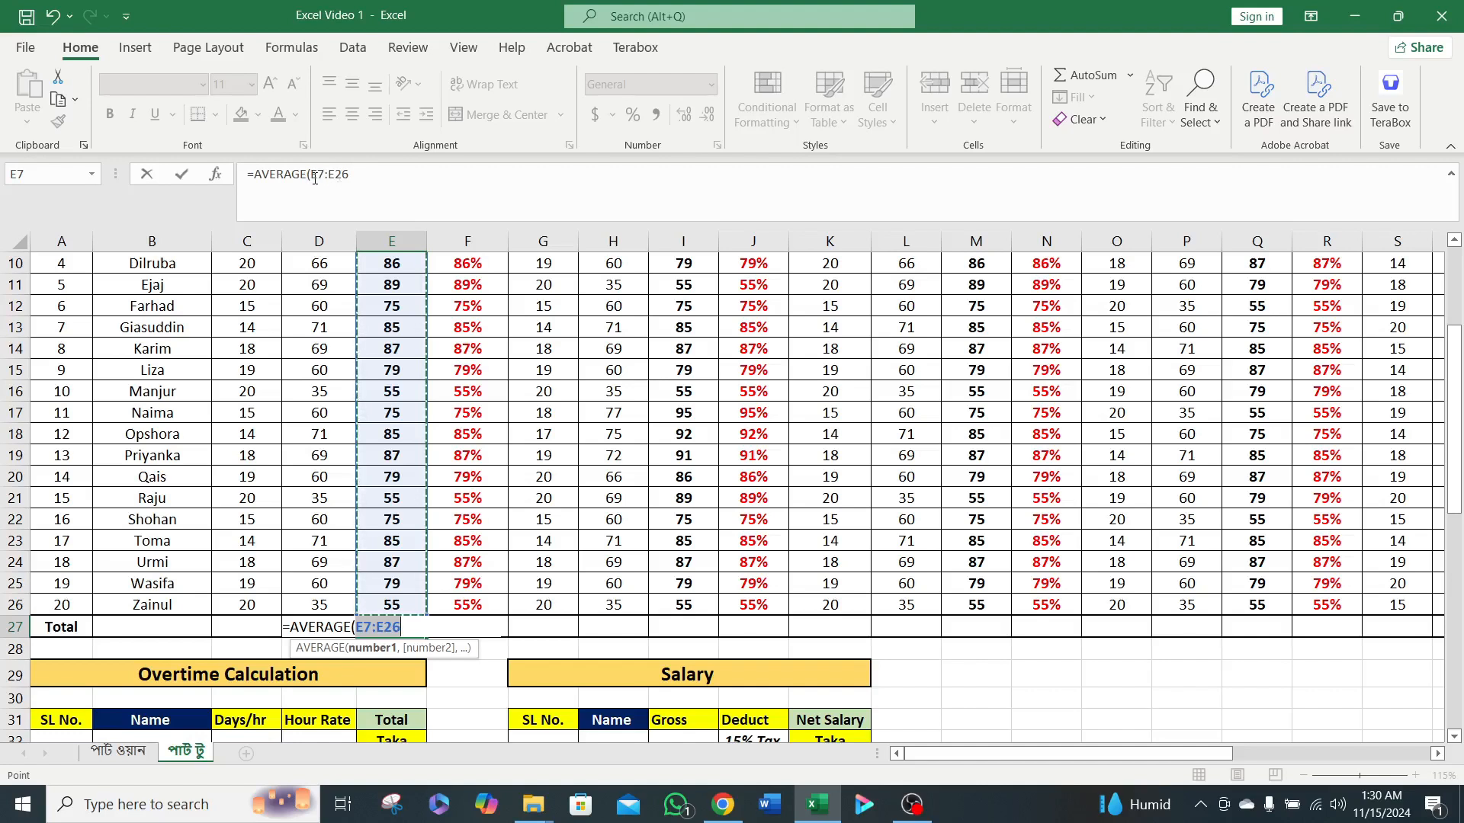
{"action": "left_click", "coordinate": [360, 175]}
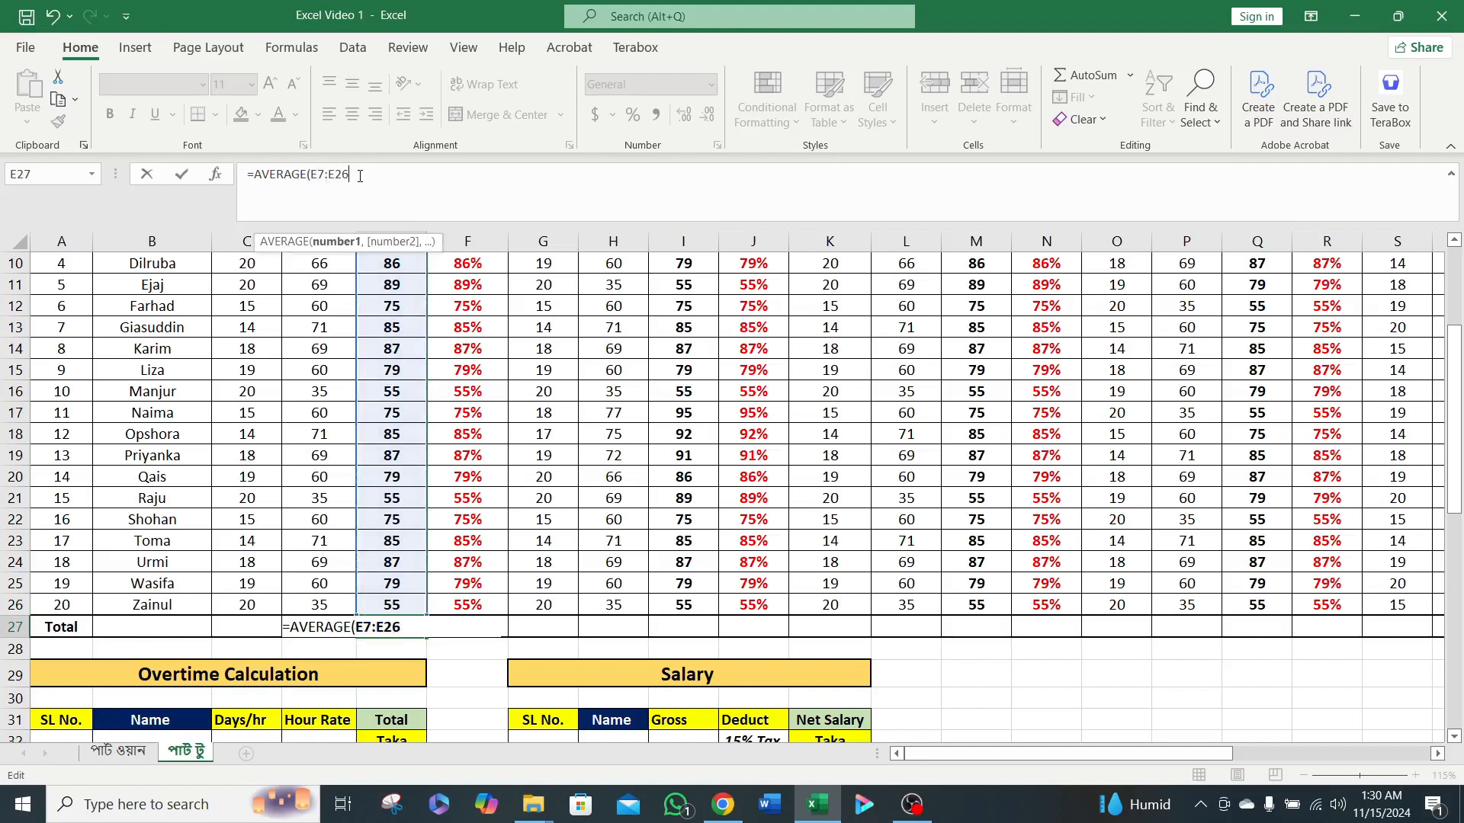
{"action": "type", "text": ")"}
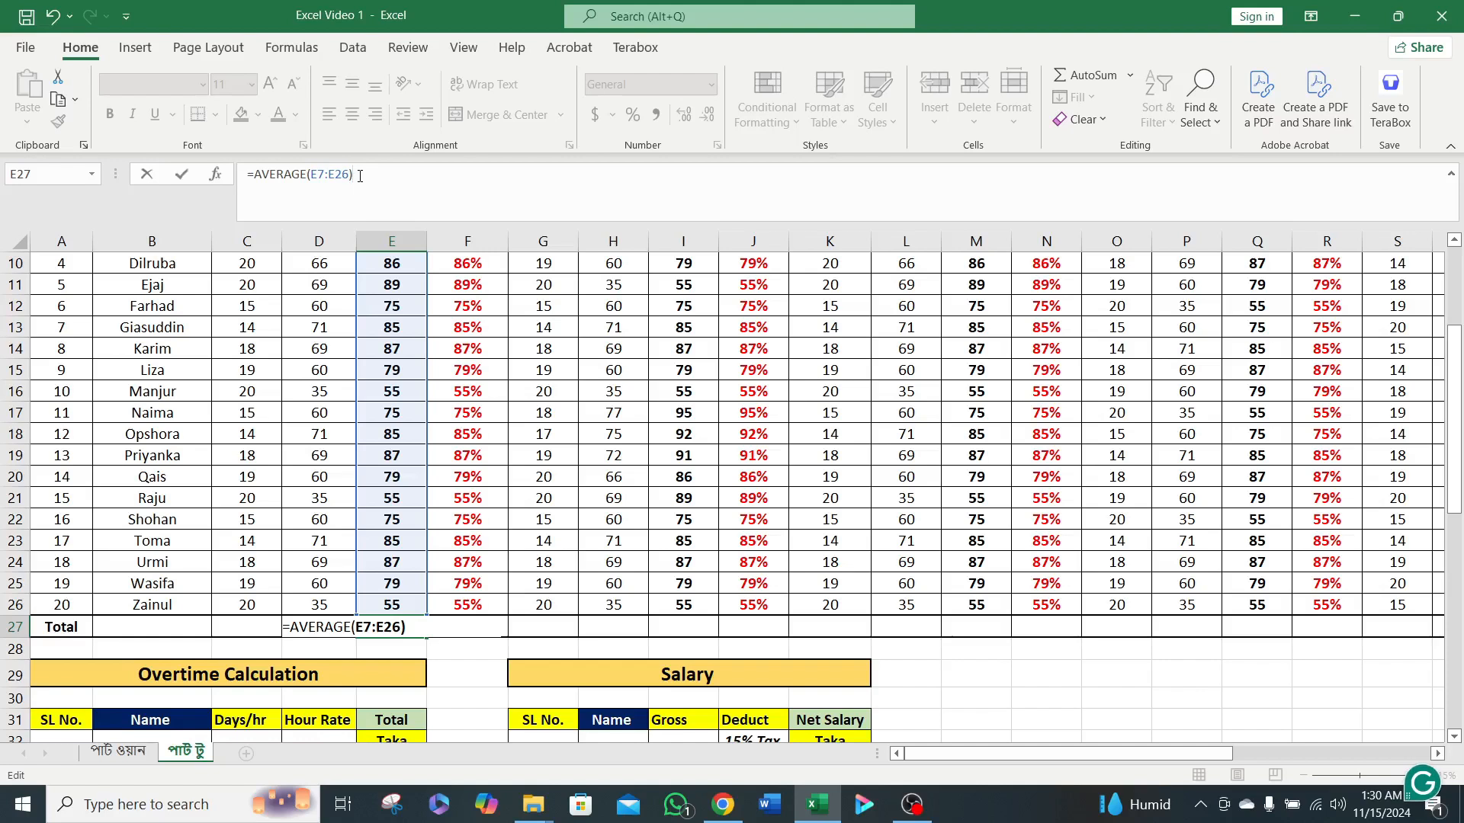
{"action": "key", "text": "Return"}
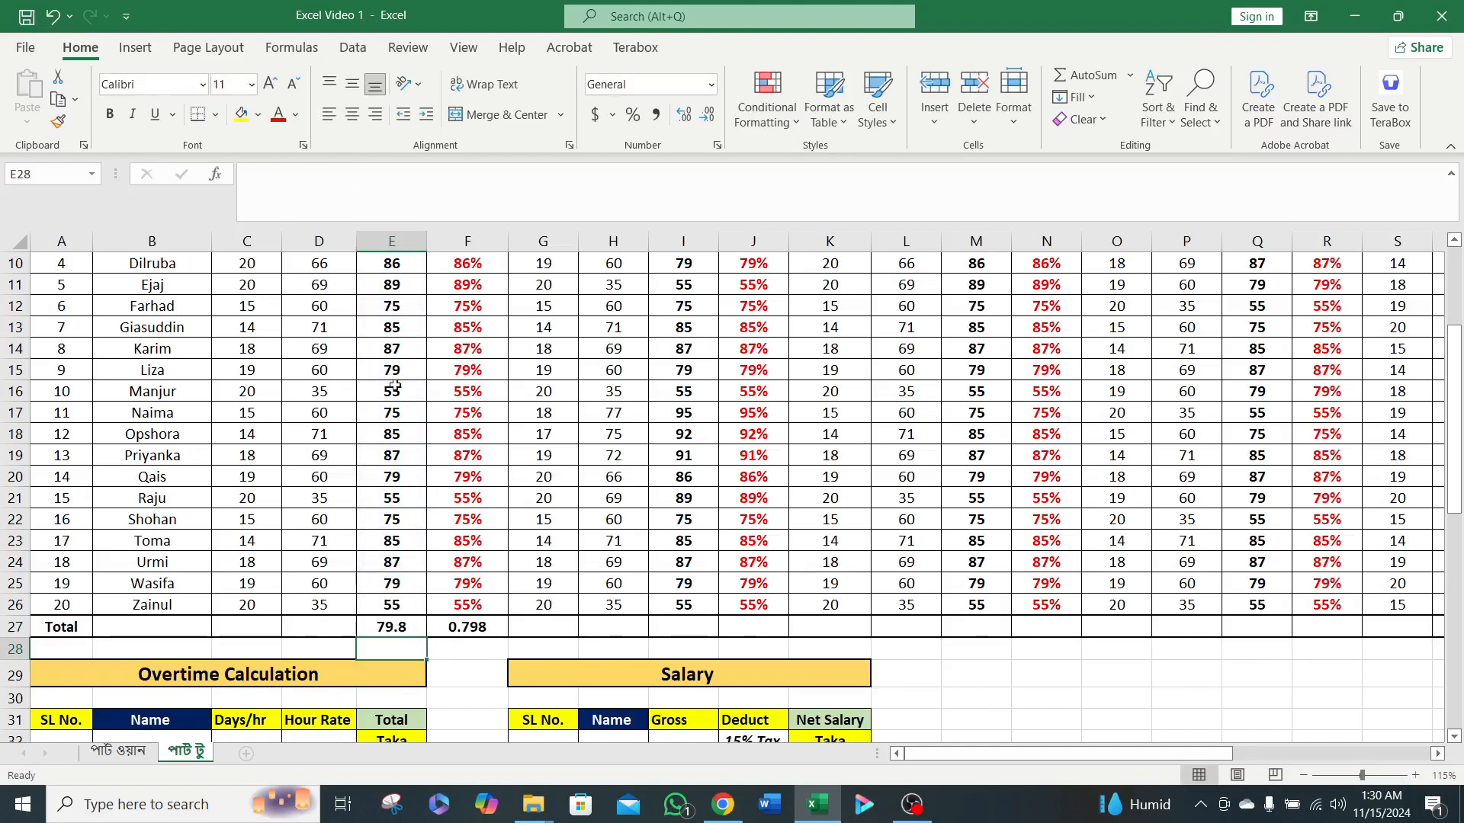
Clear the extra average in cell F27 beneath the Bangla Percent column.
{"action": "scroll", "coordinate": [404, 442], "scroll_direction": "up", "scroll_amount": 3}
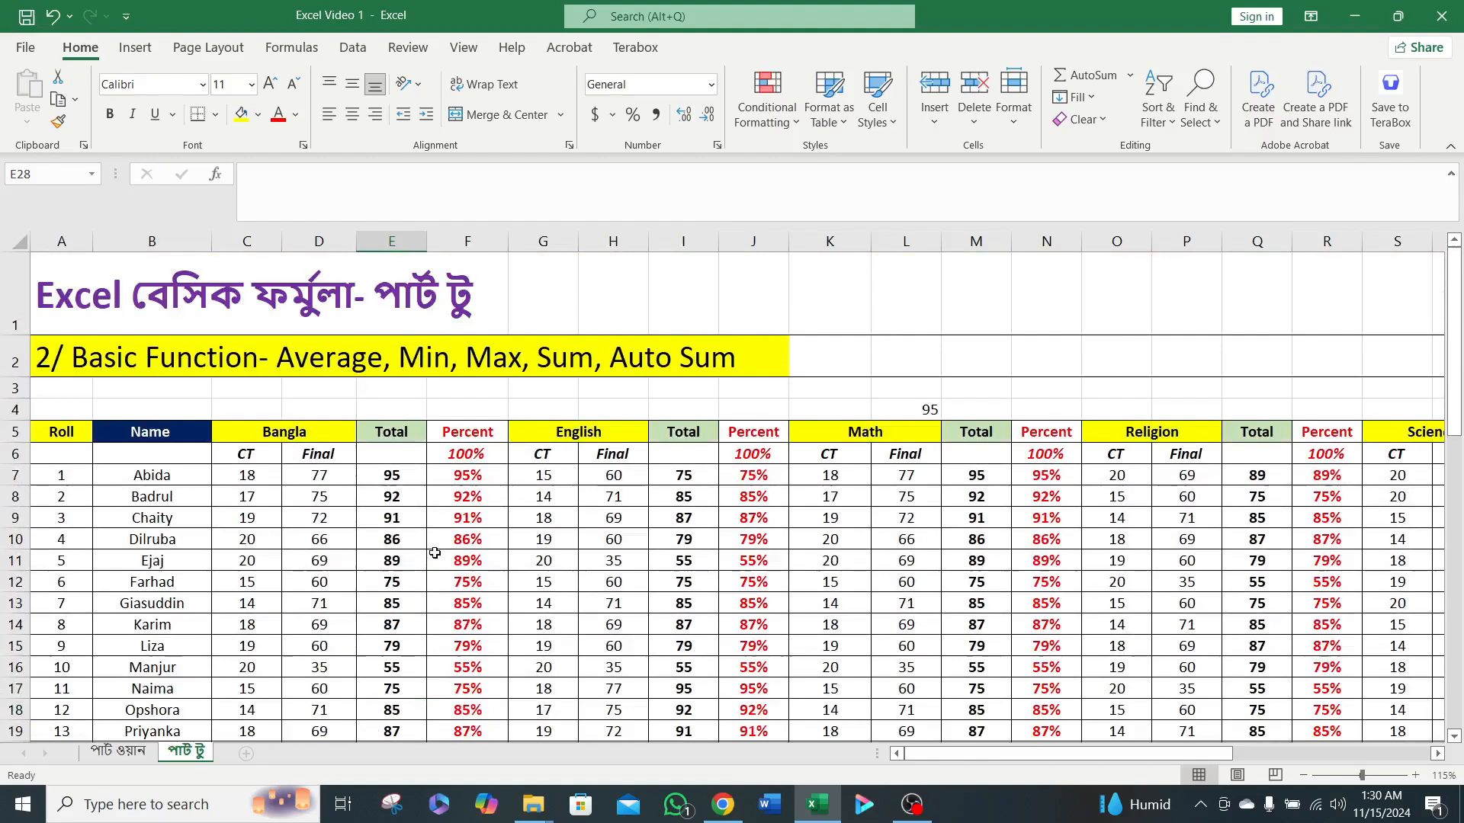
{"action": "scroll", "coordinate": [436, 550], "scroll_direction": "down", "scroll_amount": 2}
{"action": "scroll", "coordinate": [417, 661], "scroll_direction": "up", "scroll_amount": 2}
{"action": "scroll", "coordinate": [494, 499], "scroll_direction": "down", "scroll_amount": 3}
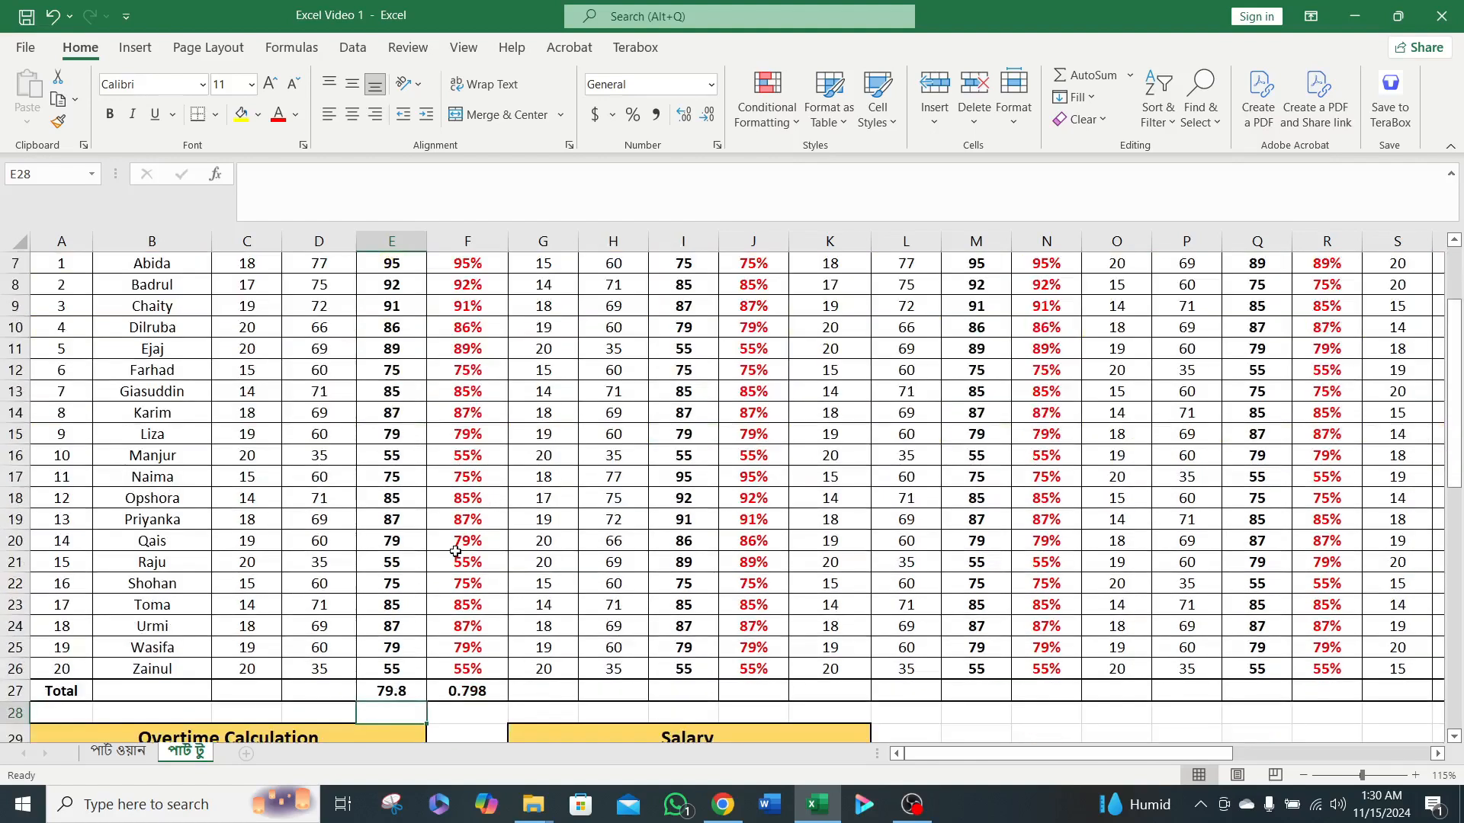
{"action": "left_click", "coordinate": [467, 627]}
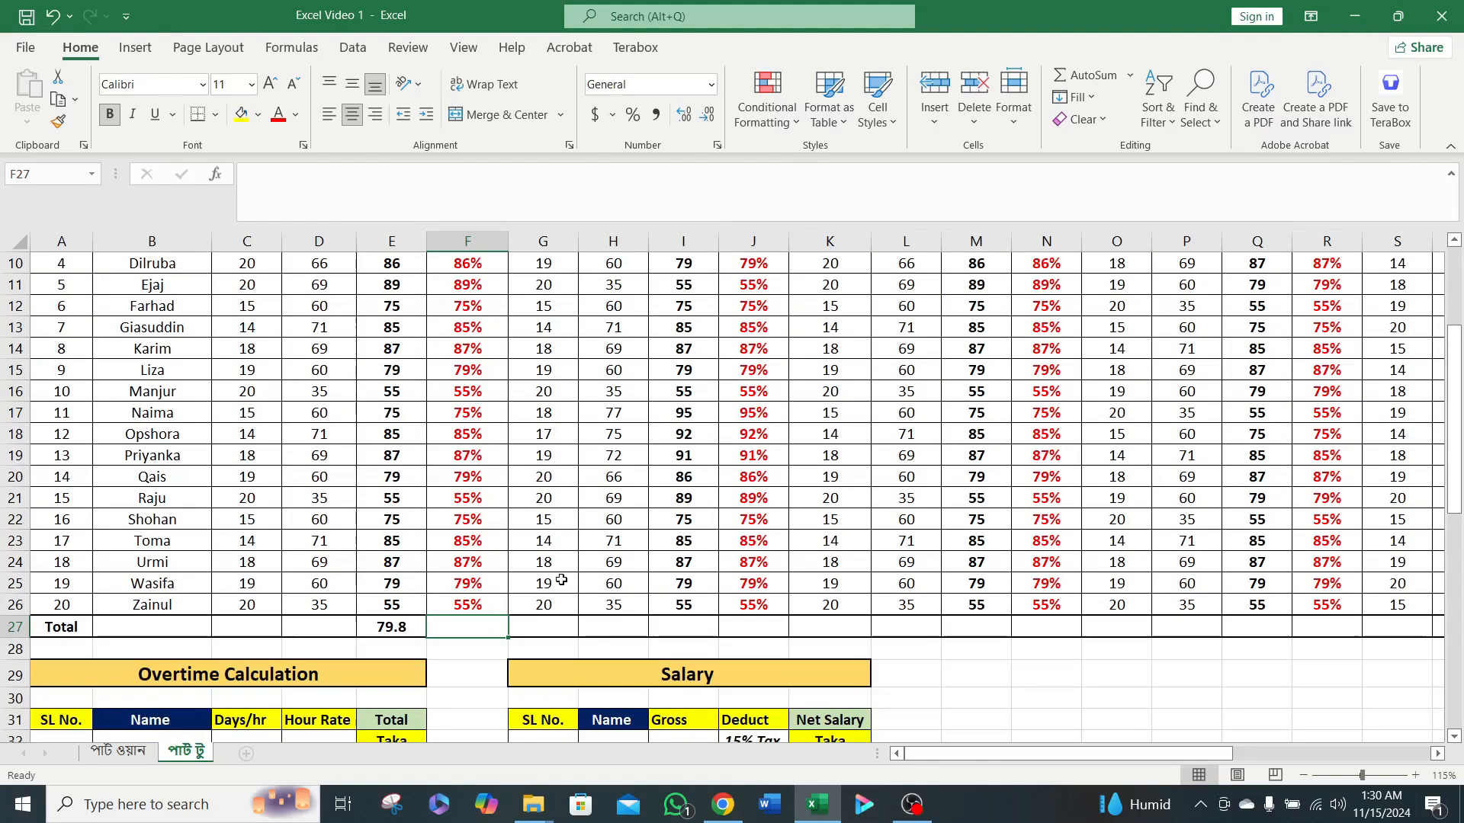
Enter =AVERAGE(I7:I26) in cell I27 for the English totals and clear the extra value in J27.
{"action": "left_click", "coordinate": [680, 630]}
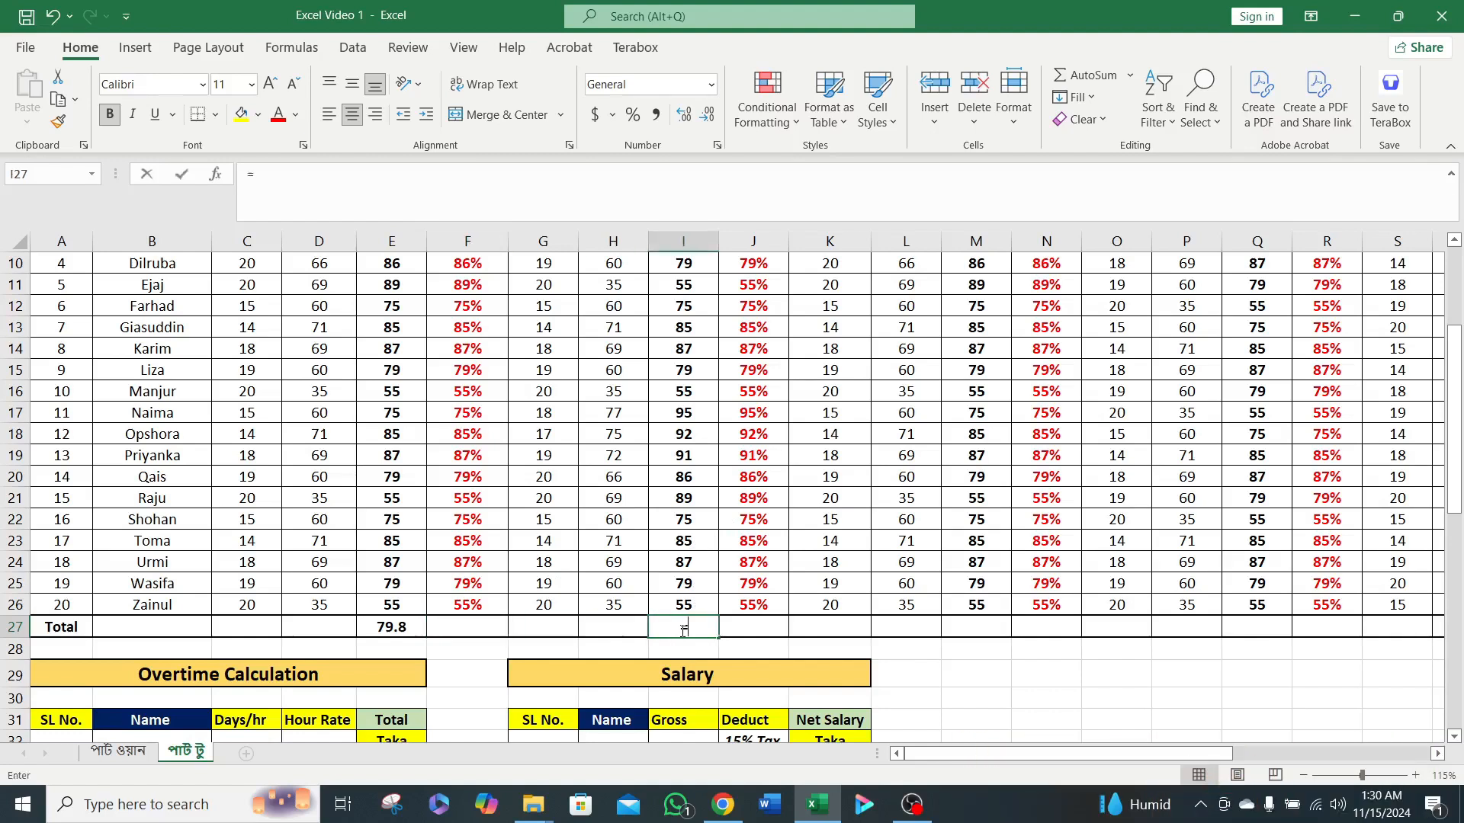
{"action": "type", "text": "=aver"}
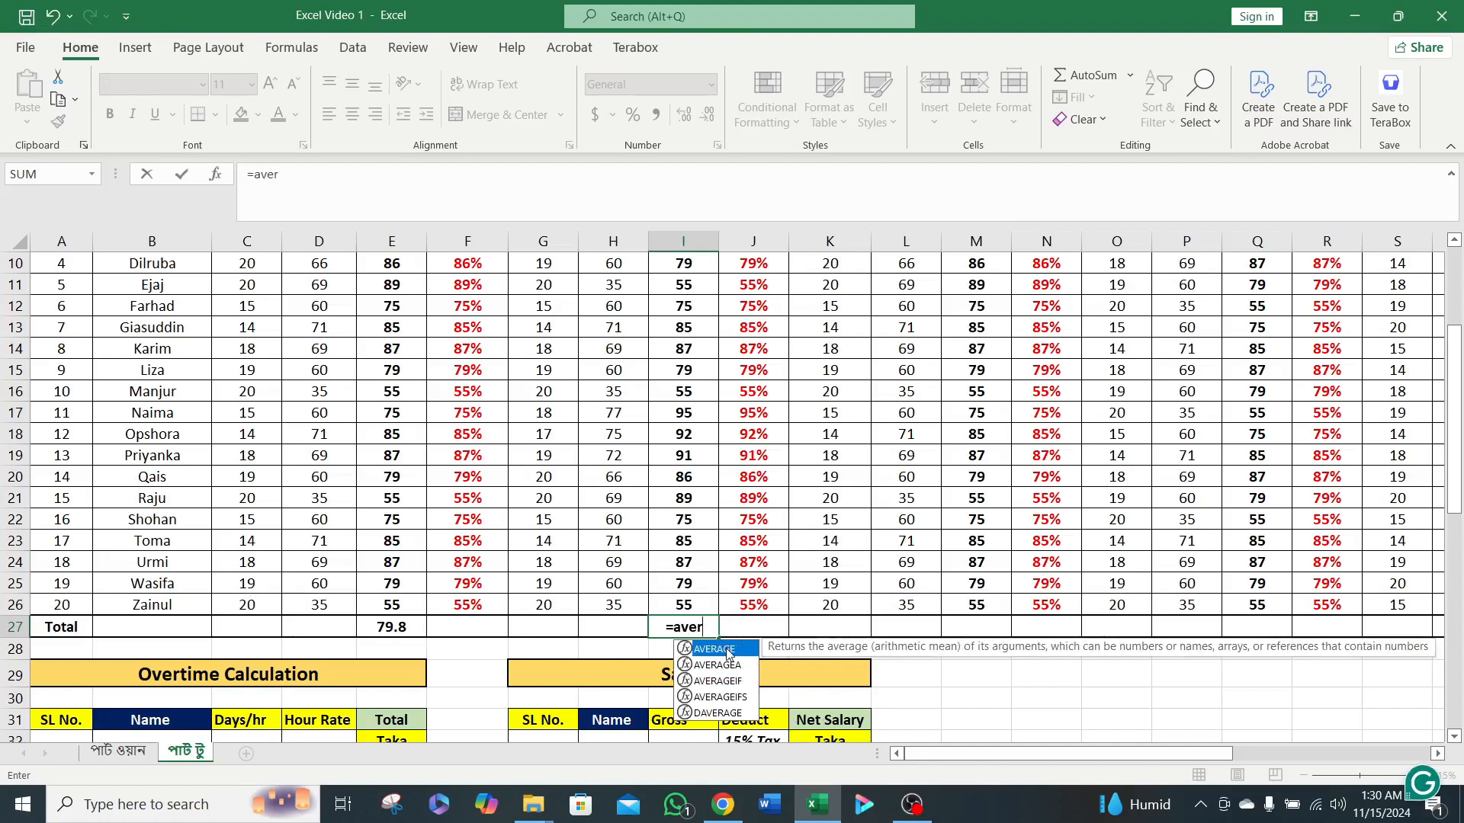
{"action": "double_click", "coordinate": [725, 650]}
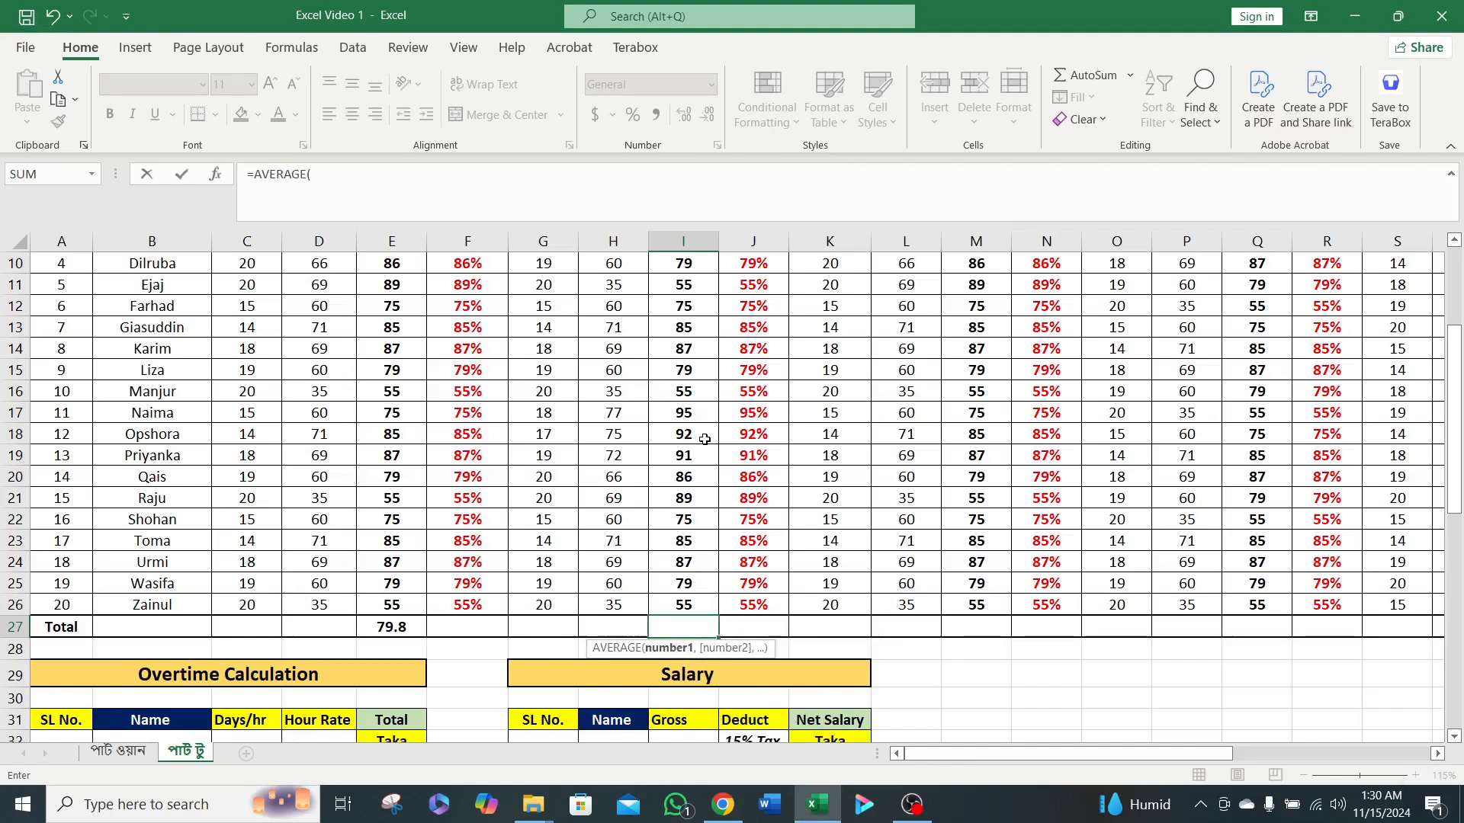
{"action": "scroll", "coordinate": [694, 442], "scroll_direction": "up", "scroll_amount": 3}
{"action": "left_click", "coordinate": [690, 478]}
{"action": "scroll", "coordinate": [690, 478], "scroll_direction": "down", "scroll_amount": 4}
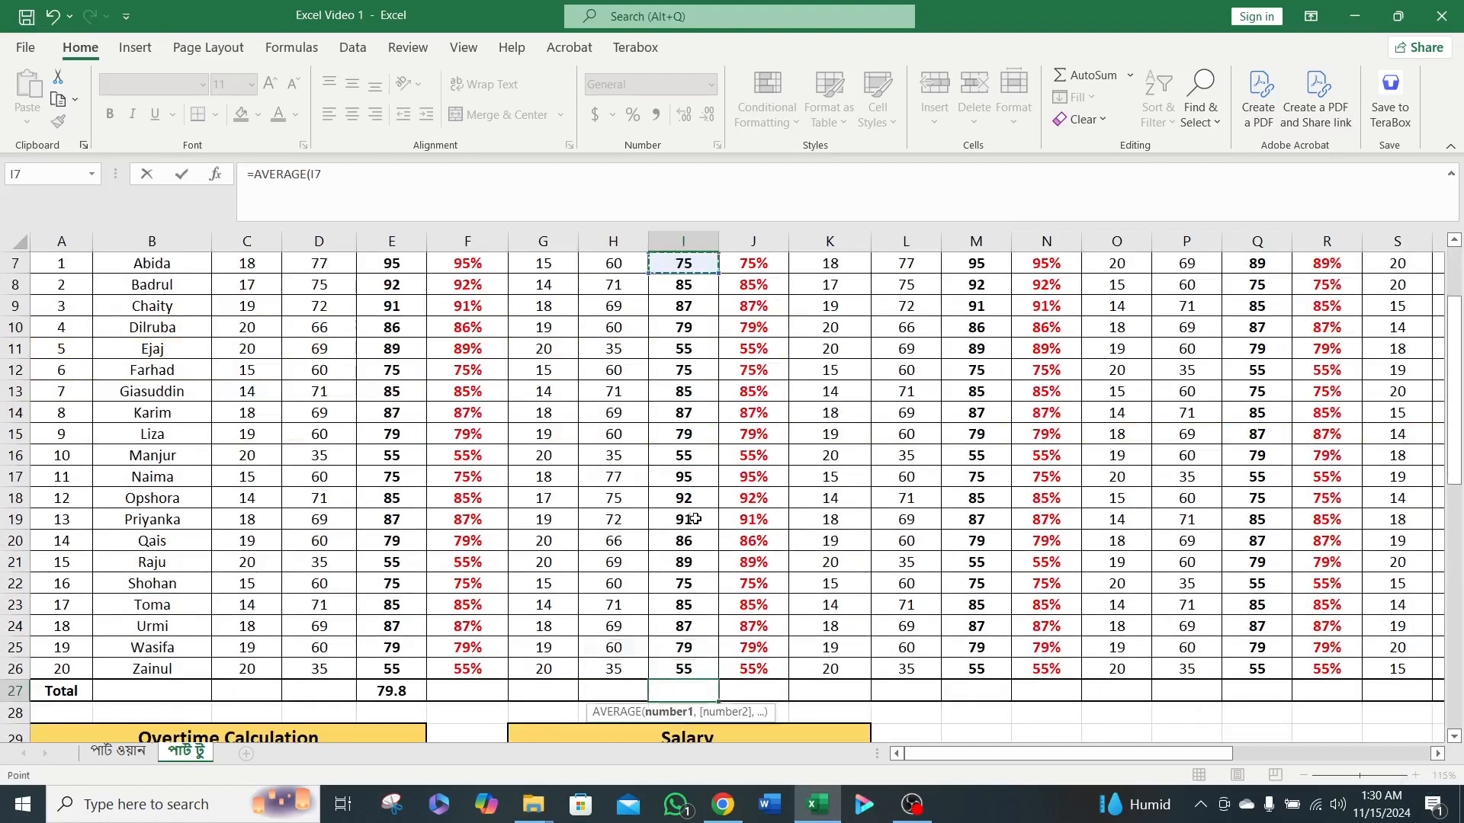
{"action": "left_click", "coordinate": [690, 536], "text": "shift"}
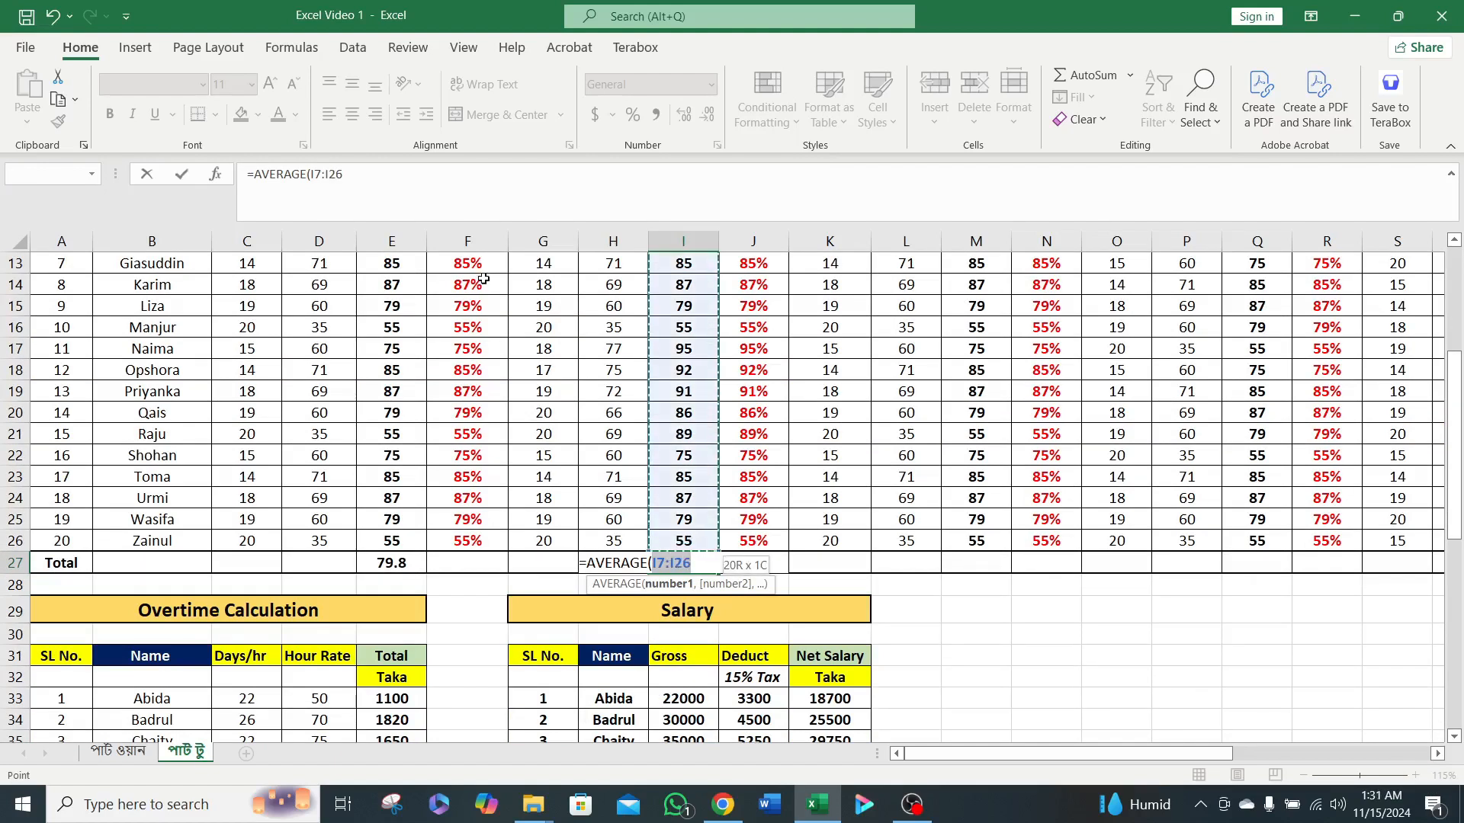
{"action": "left_click", "coordinate": [435, 188]}
{"action": "type", "text": ")"}
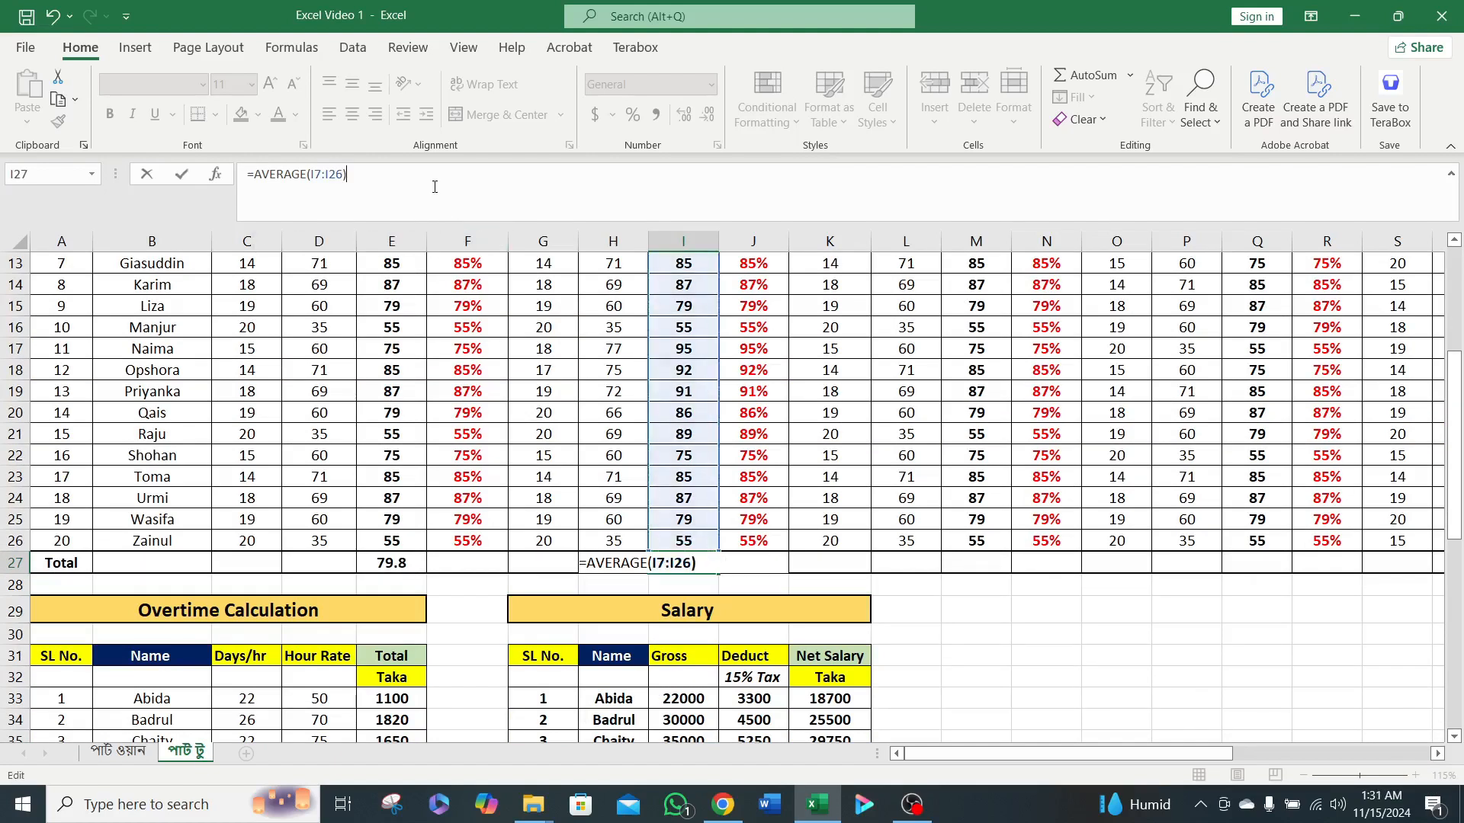
{"action": "key", "text": "Return"}
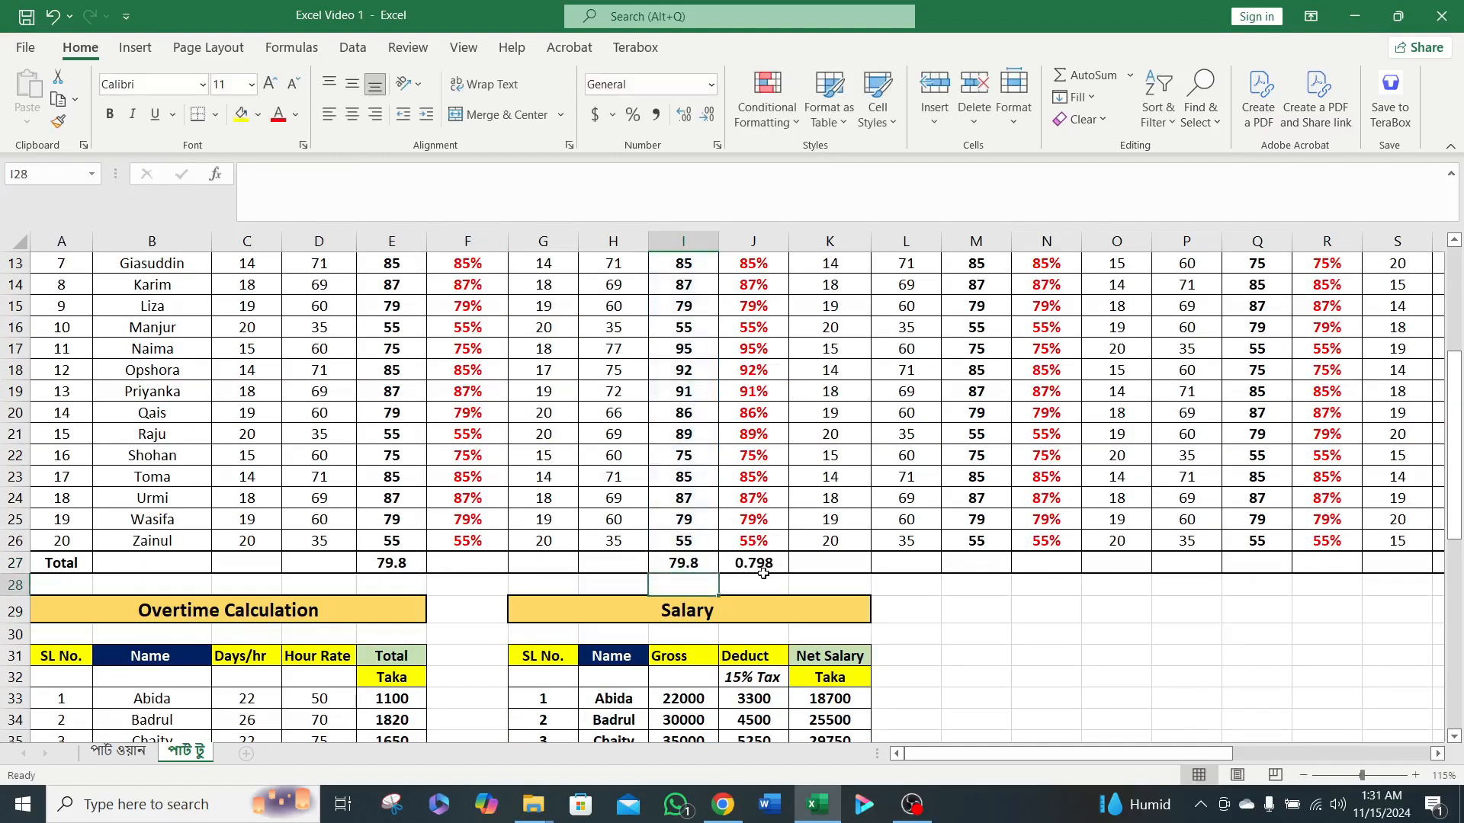
{"action": "left_click", "coordinate": [771, 558]}
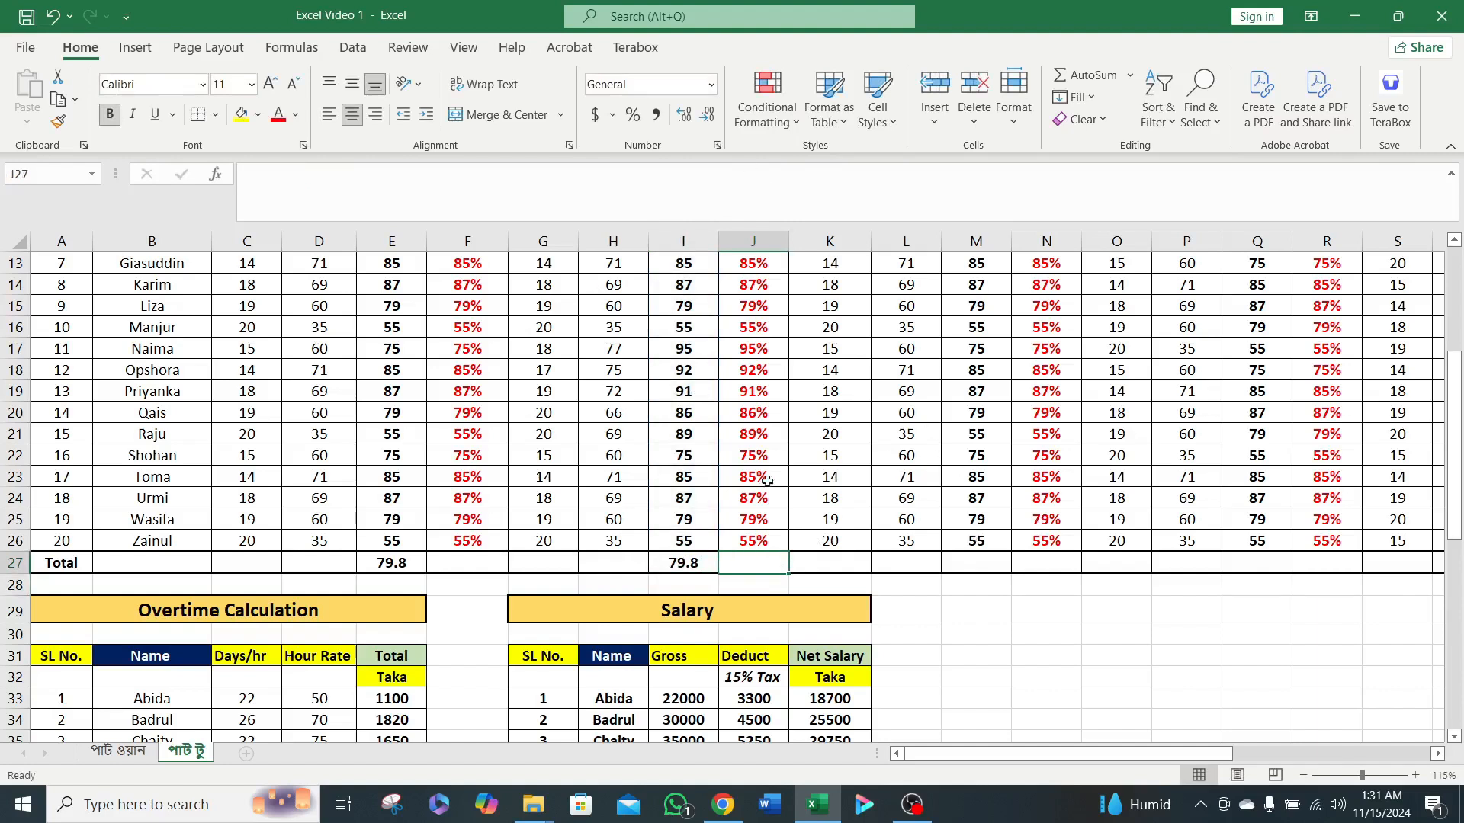
Copy the average formula from I27 to the remaining subject Total columns in cells M27, Q27, U27 and Y27.
{"action": "left_click", "coordinate": [671, 559]}
{"action": "key", "text": "ctrl+c"}
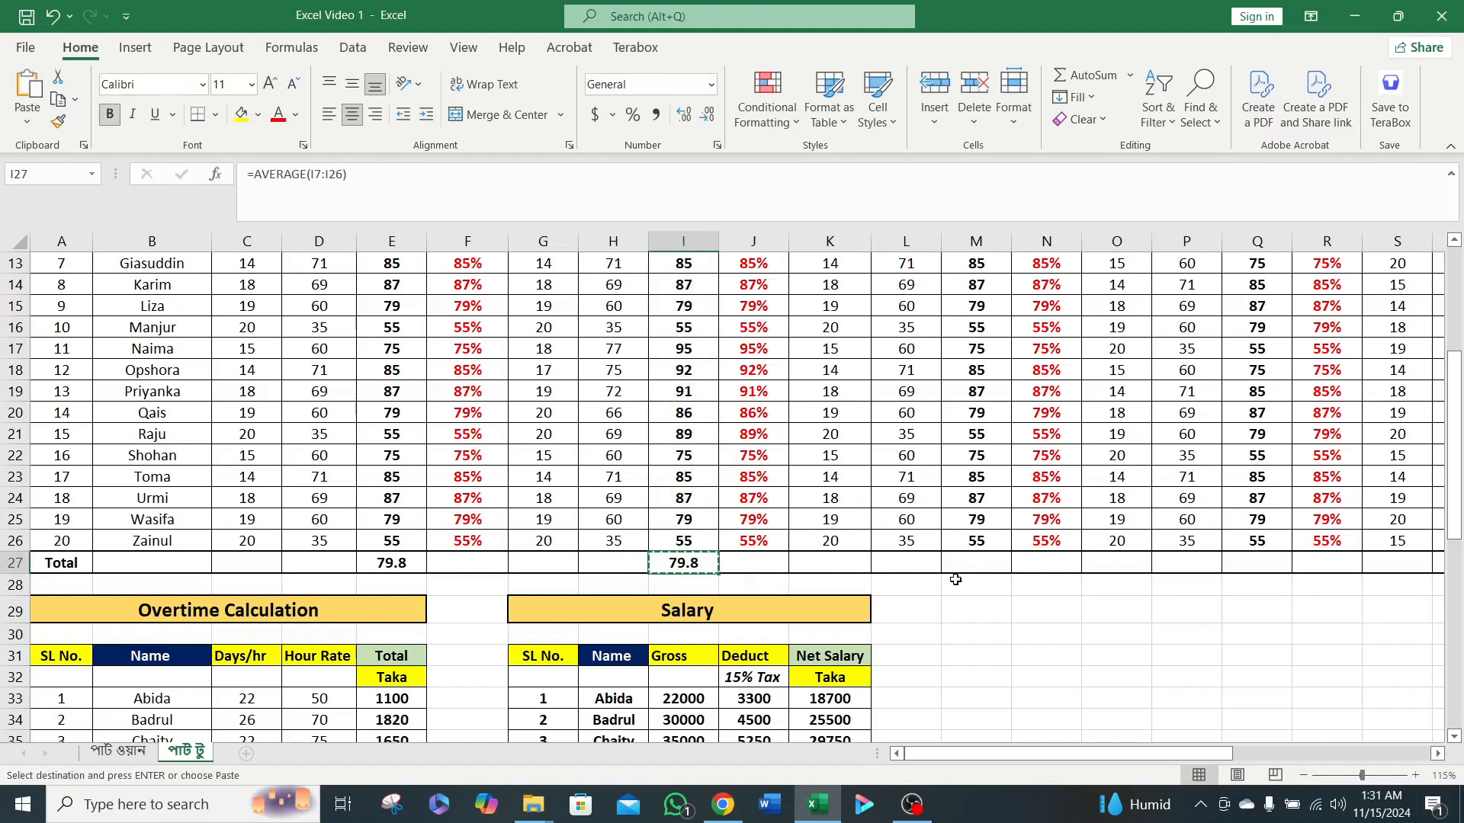
{"action": "left_click", "coordinate": [976, 563]}
{"action": "key", "text": "ctrl+v"}
{"action": "left_click_drag", "start_coordinate": [1011, 755], "coordinate": [1098, 762]}
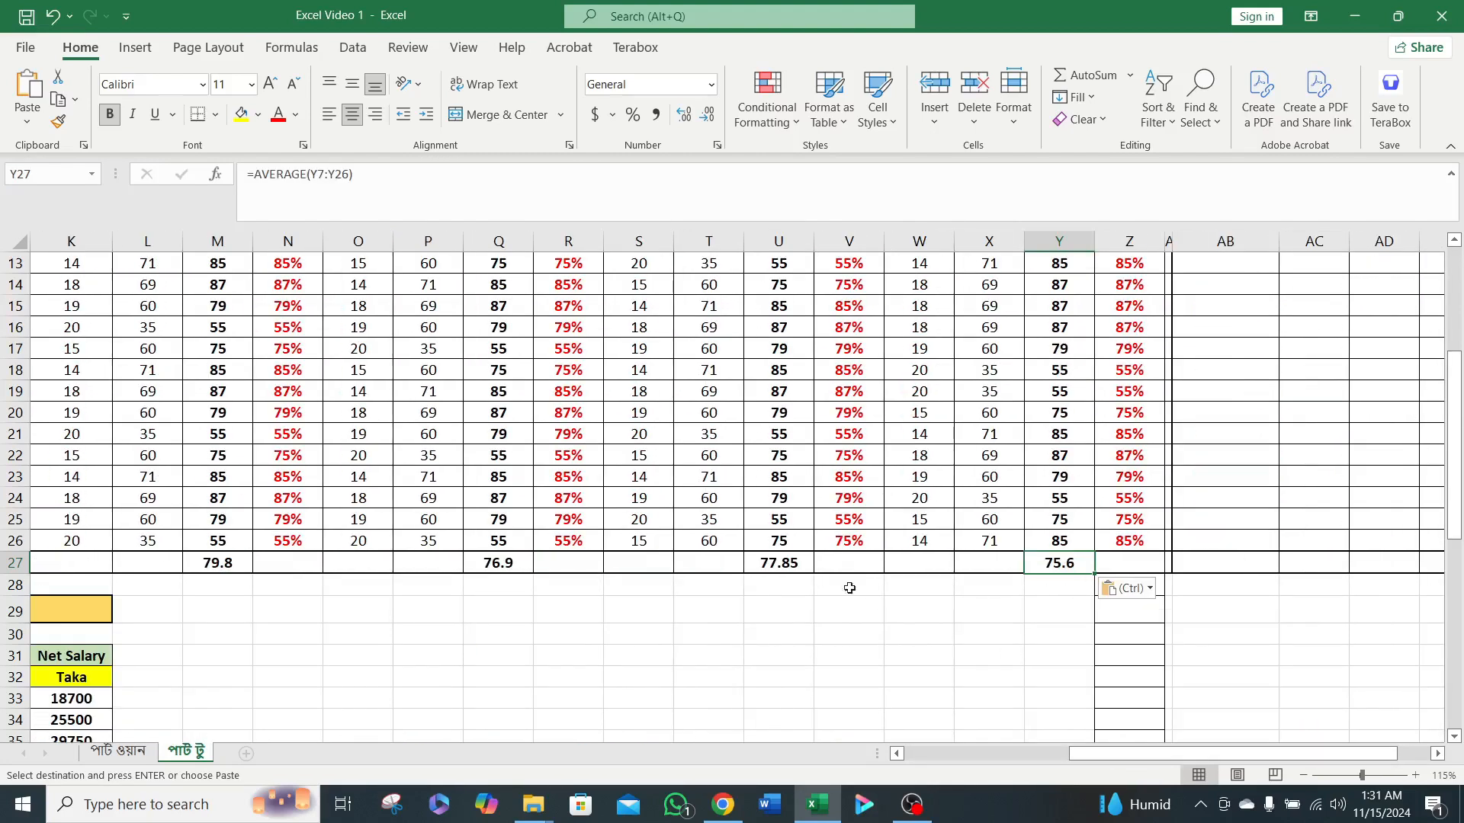
{"action": "scroll", "coordinate": [877, 526], "scroll_direction": "up", "scroll_amount": 4}
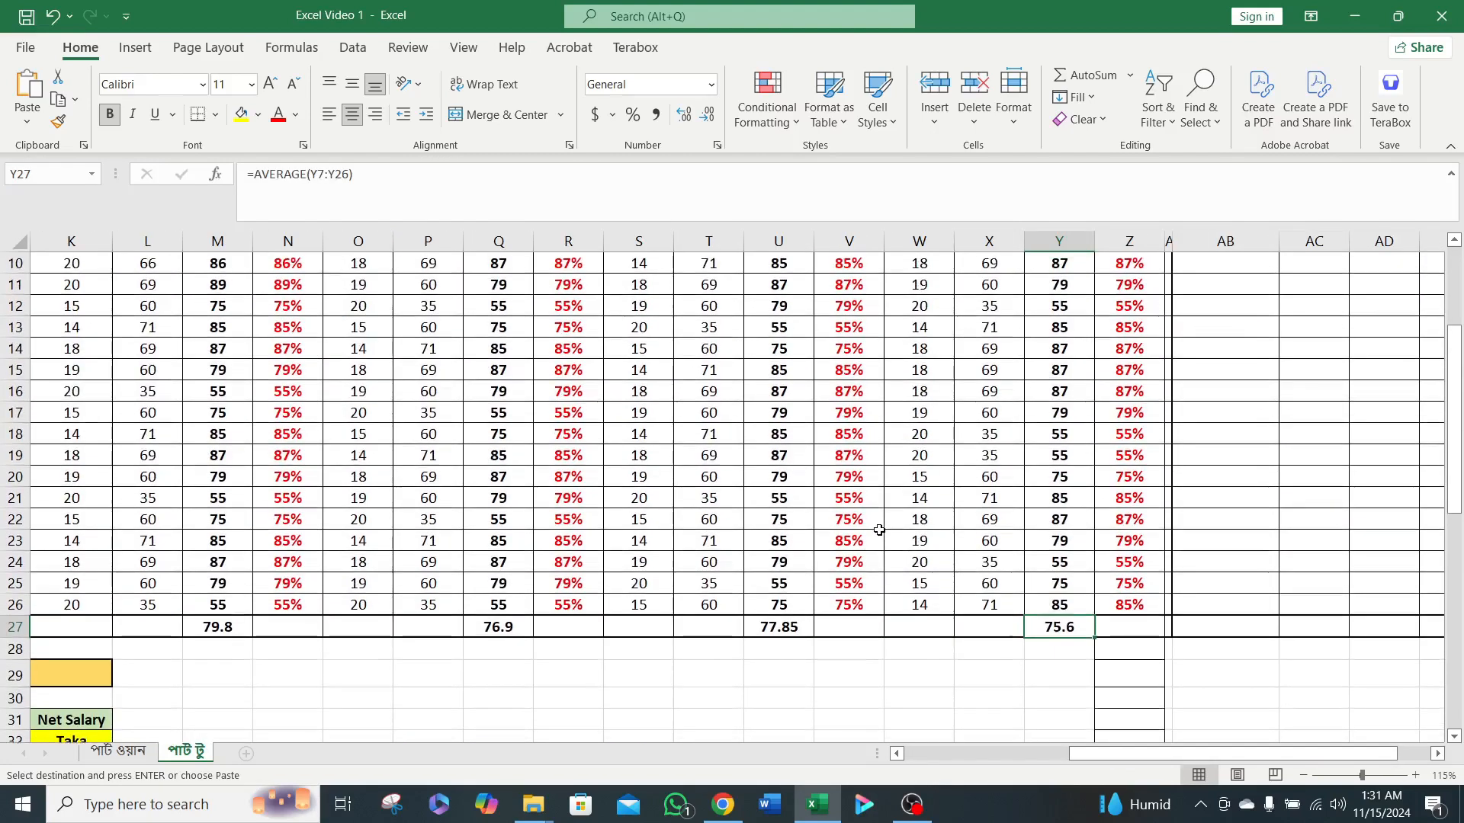
{"action": "scroll", "coordinate": [883, 522], "scroll_direction": "down", "scroll_amount": 4}
{"action": "left_click_drag", "start_coordinate": [1110, 754], "coordinate": [943, 755]}
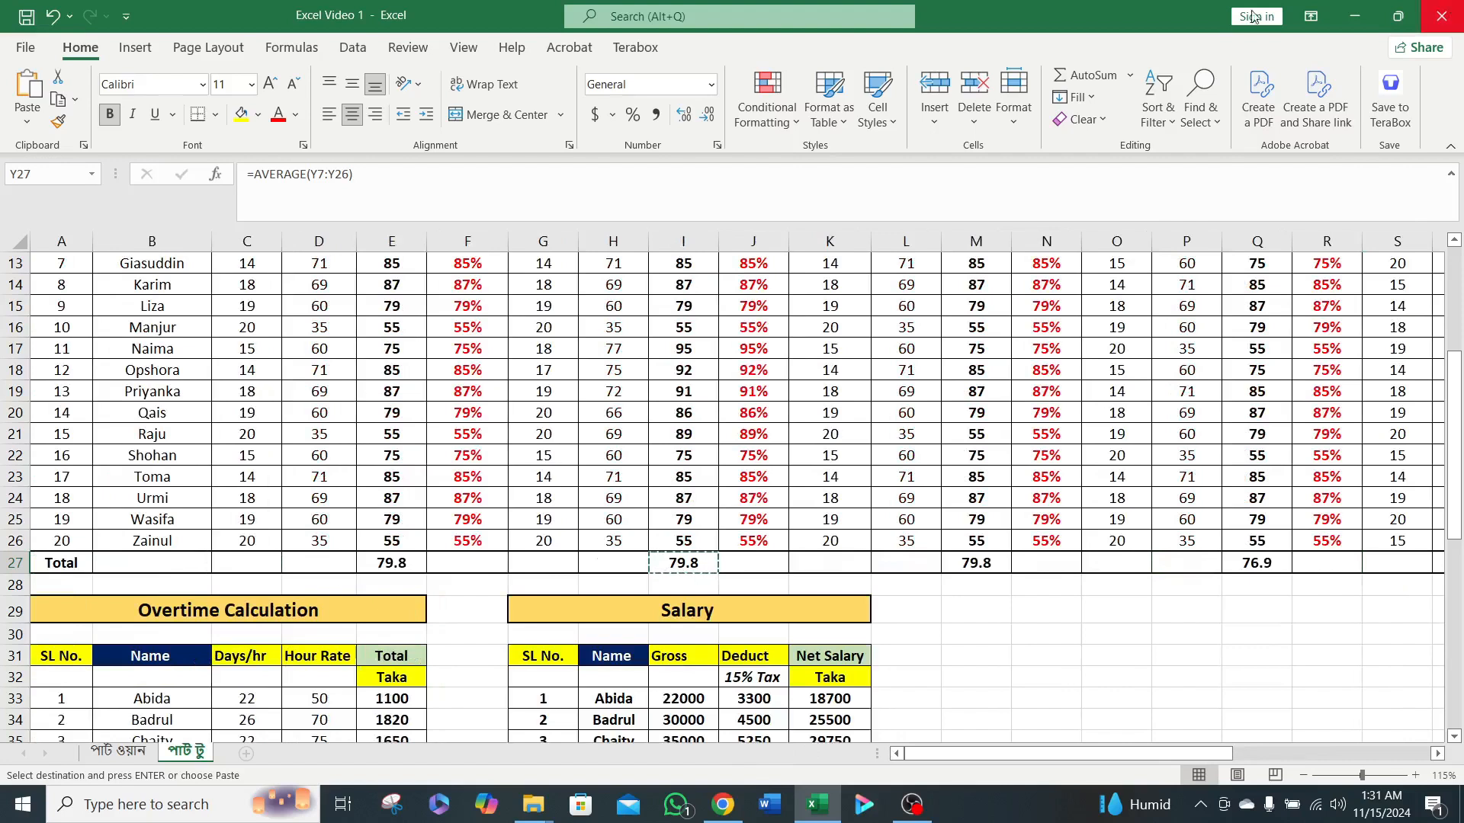
Change the row label in cell A27 to "Average".
{"action": "left_click", "coordinate": [61, 562]}
{"action": "type", "text": "Average"}
{"action": "key", "text": "Tab"}
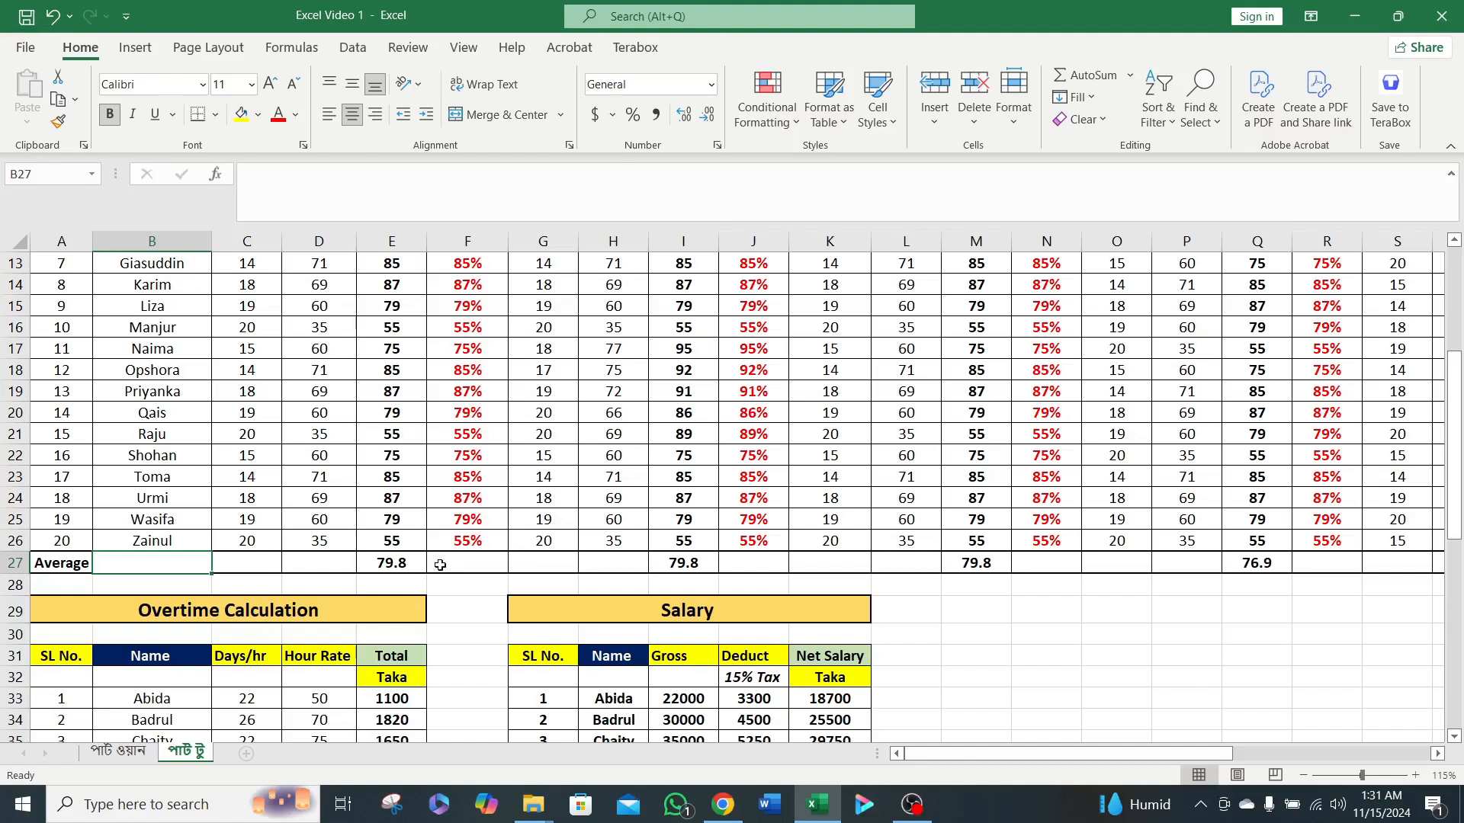
Inspect the AVERAGE formula and its referenced range in cell E27 without editing it.
{"action": "double_click", "coordinate": [400, 563]}
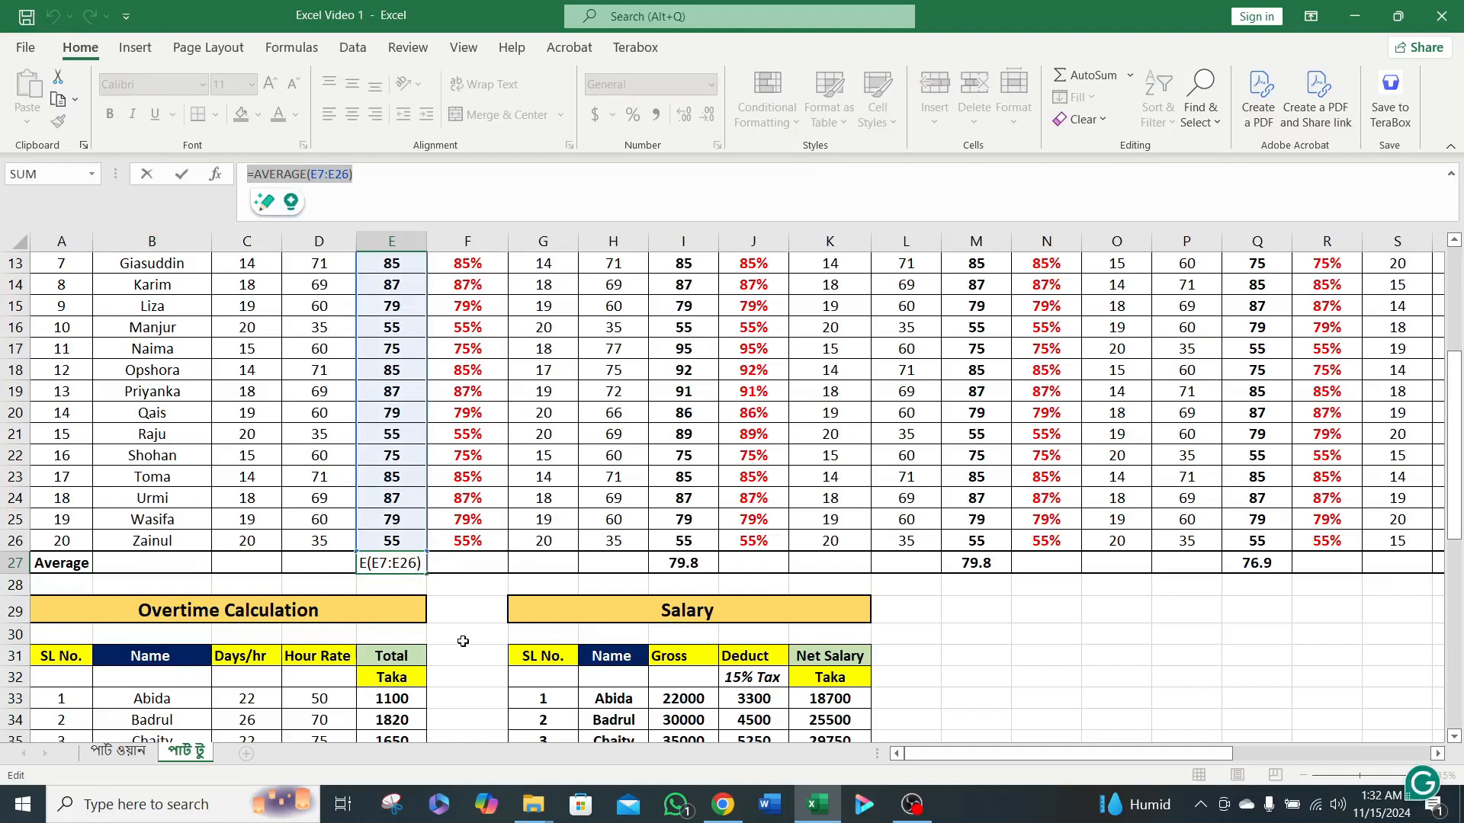
{"action": "key", "text": "Escape"}
{"action": "scroll", "coordinate": [459, 638], "scroll_direction": "up", "scroll_amount": 4}
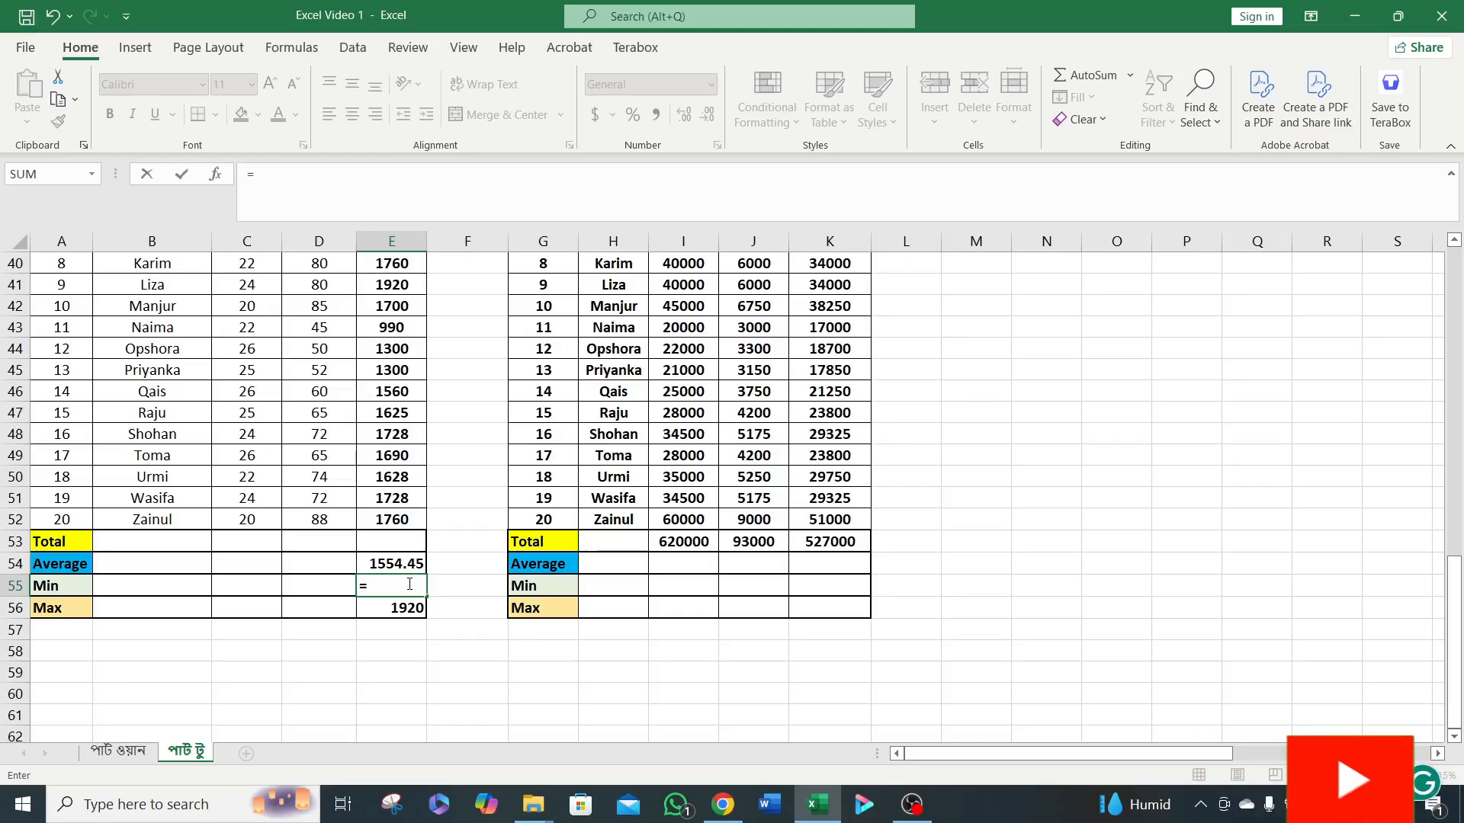
Enter =MIN(E33:E52) in cell E55 for the minimum of the Overtime Calculation totals.
{"action": "scroll", "coordinate": [395, 343], "scroll_direction": "up", "scroll_amount": 4}
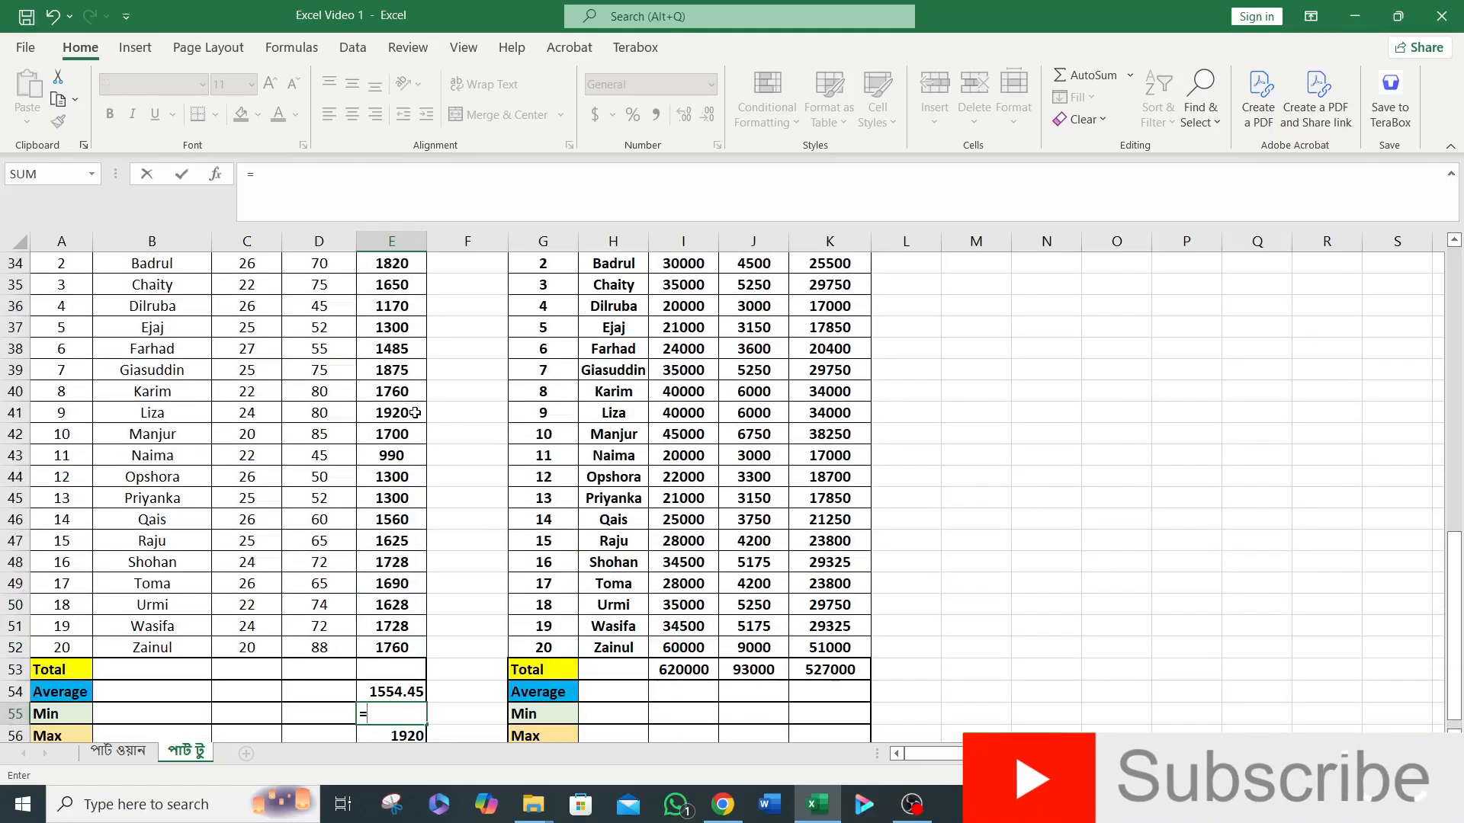
{"action": "scroll", "coordinate": [396, 343], "scroll_direction": "down", "scroll_amount": 2}
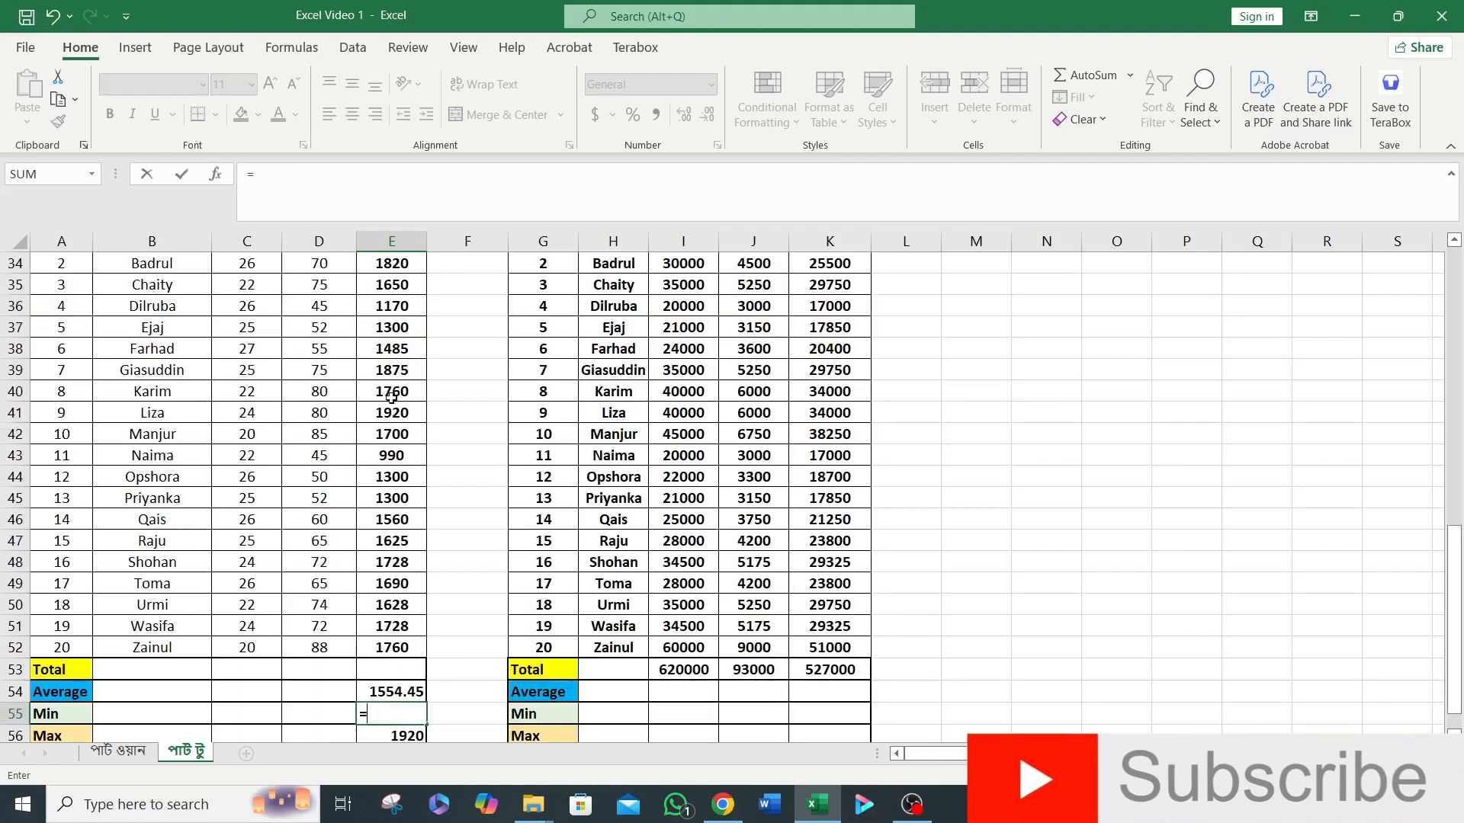
{"action": "scroll", "coordinate": [398, 614], "scroll_direction": "down", "scroll_amount": 1}
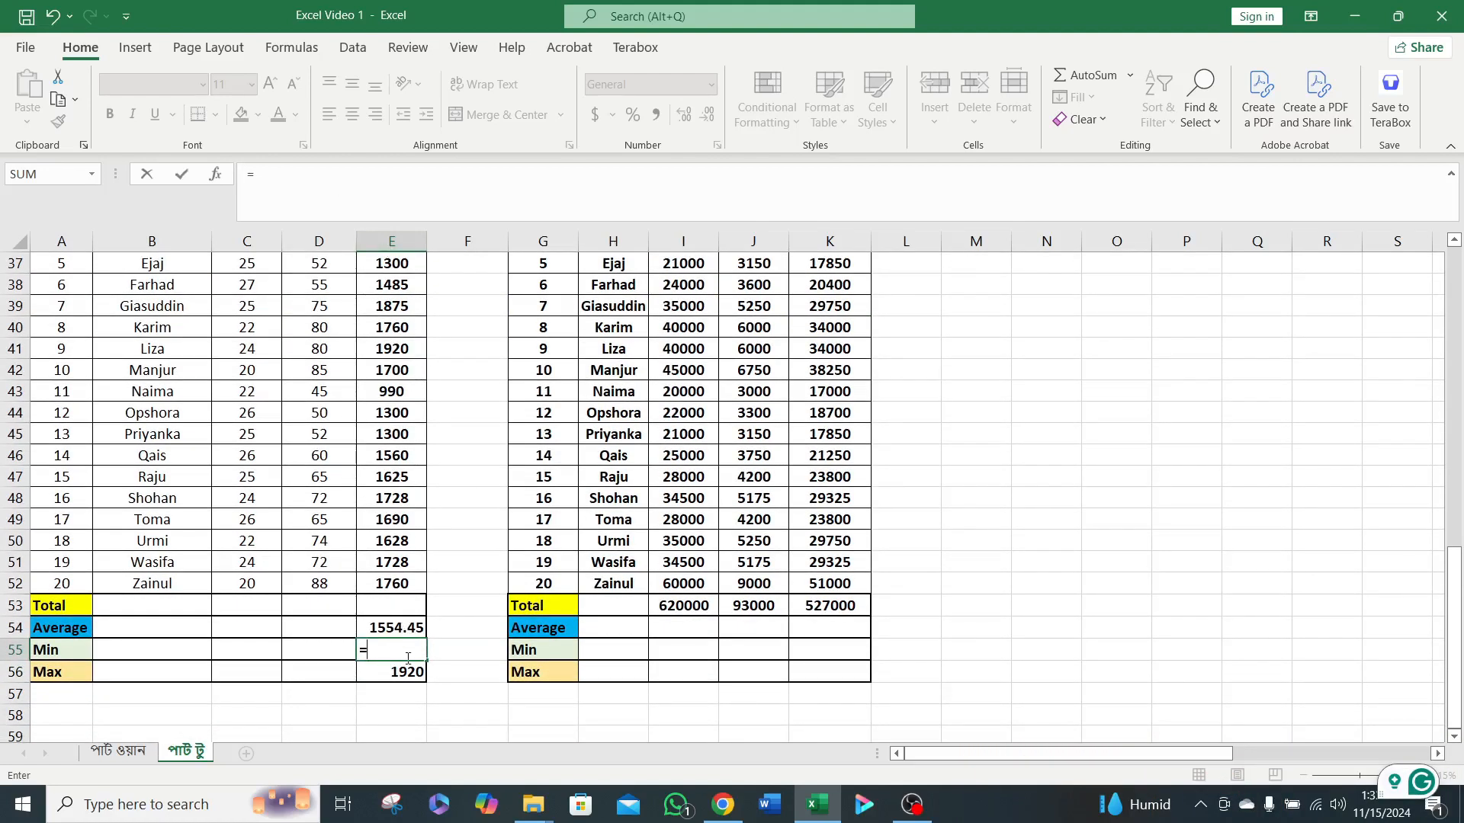
{"action": "type", "text": "min"}
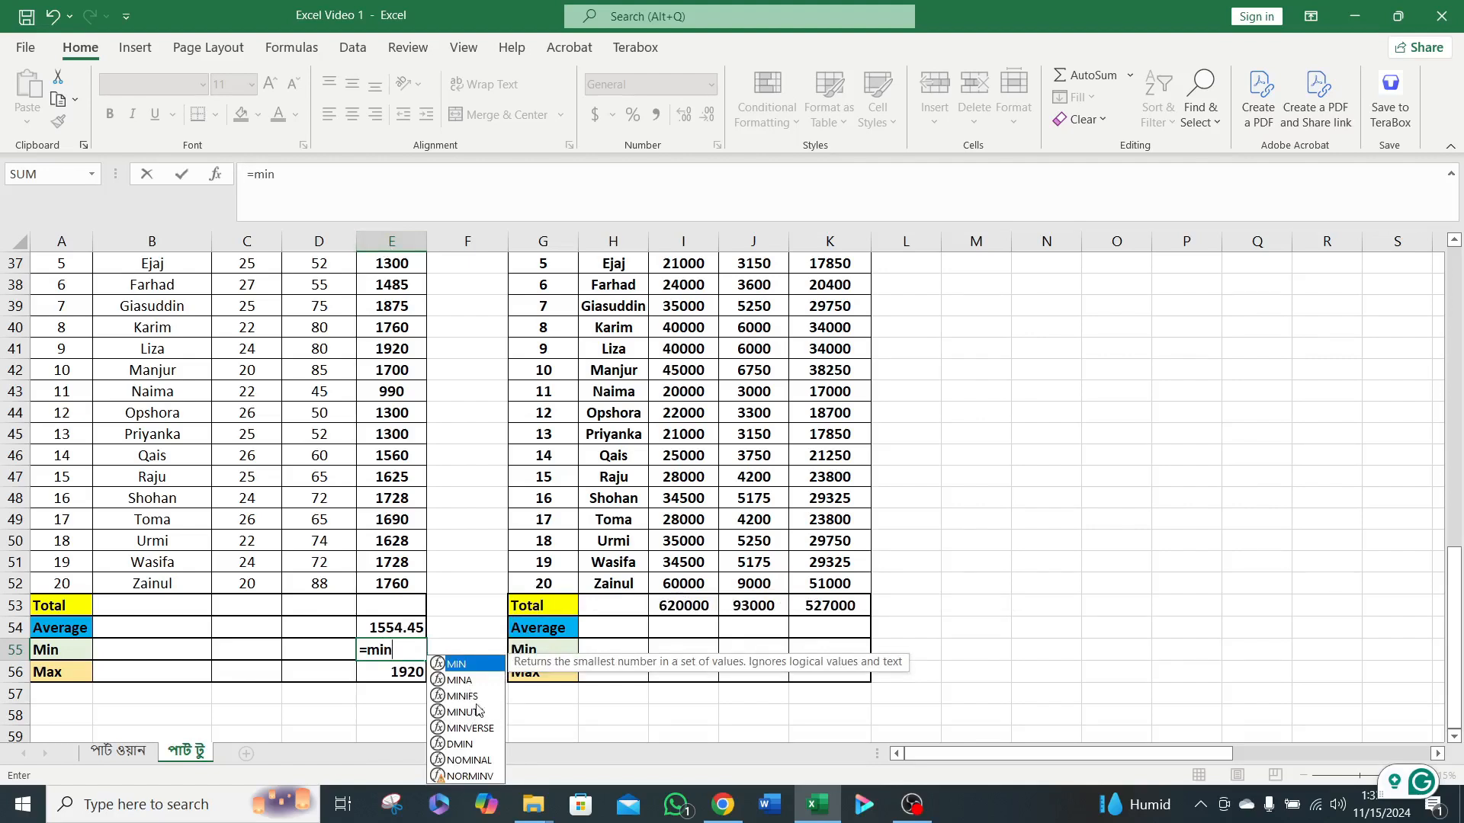
{"action": "double_click", "coordinate": [470, 666]}
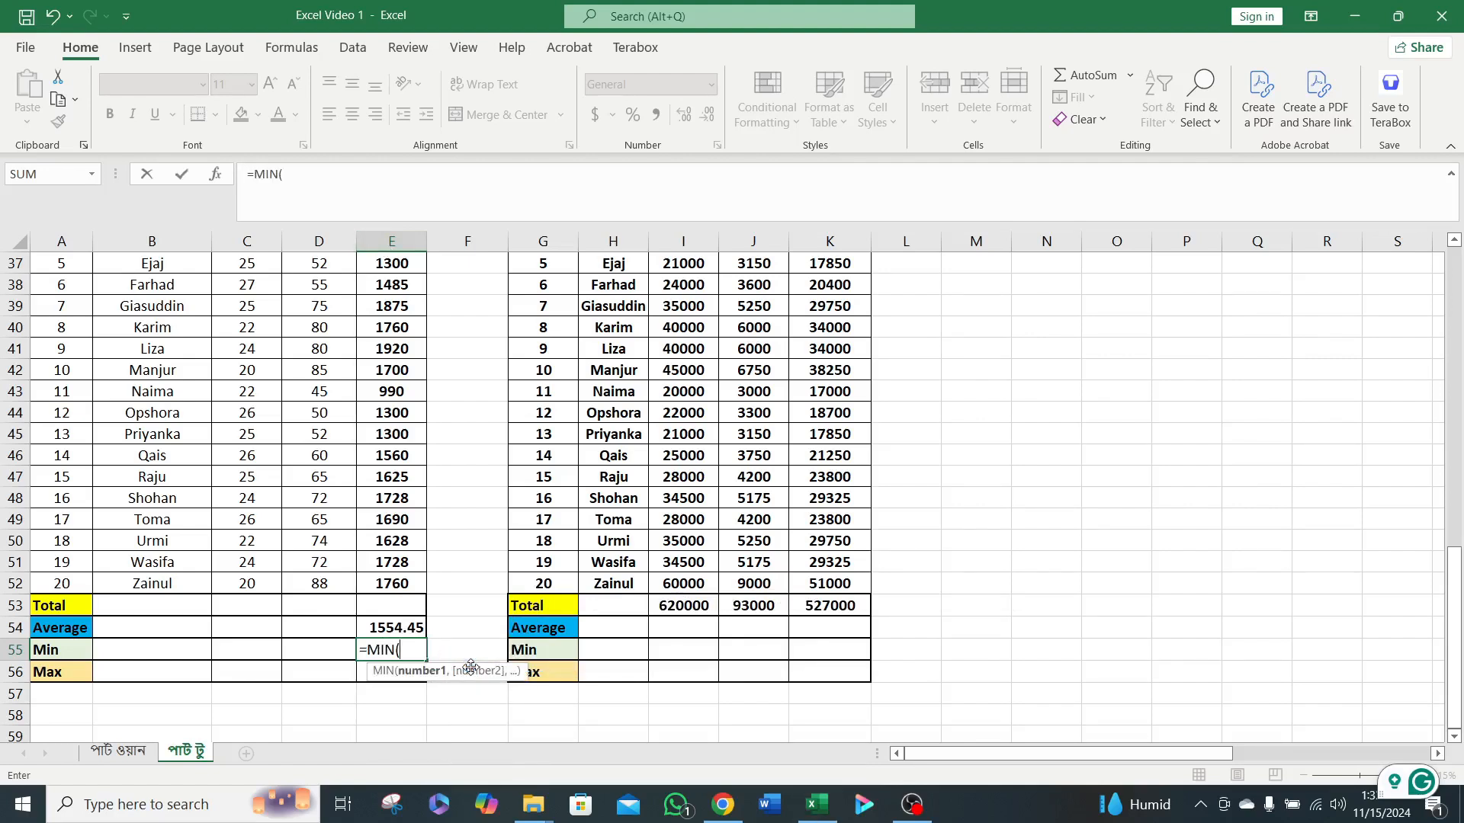
{"action": "scroll", "coordinate": [418, 416], "scroll_direction": "up", "scroll_amount": 2}
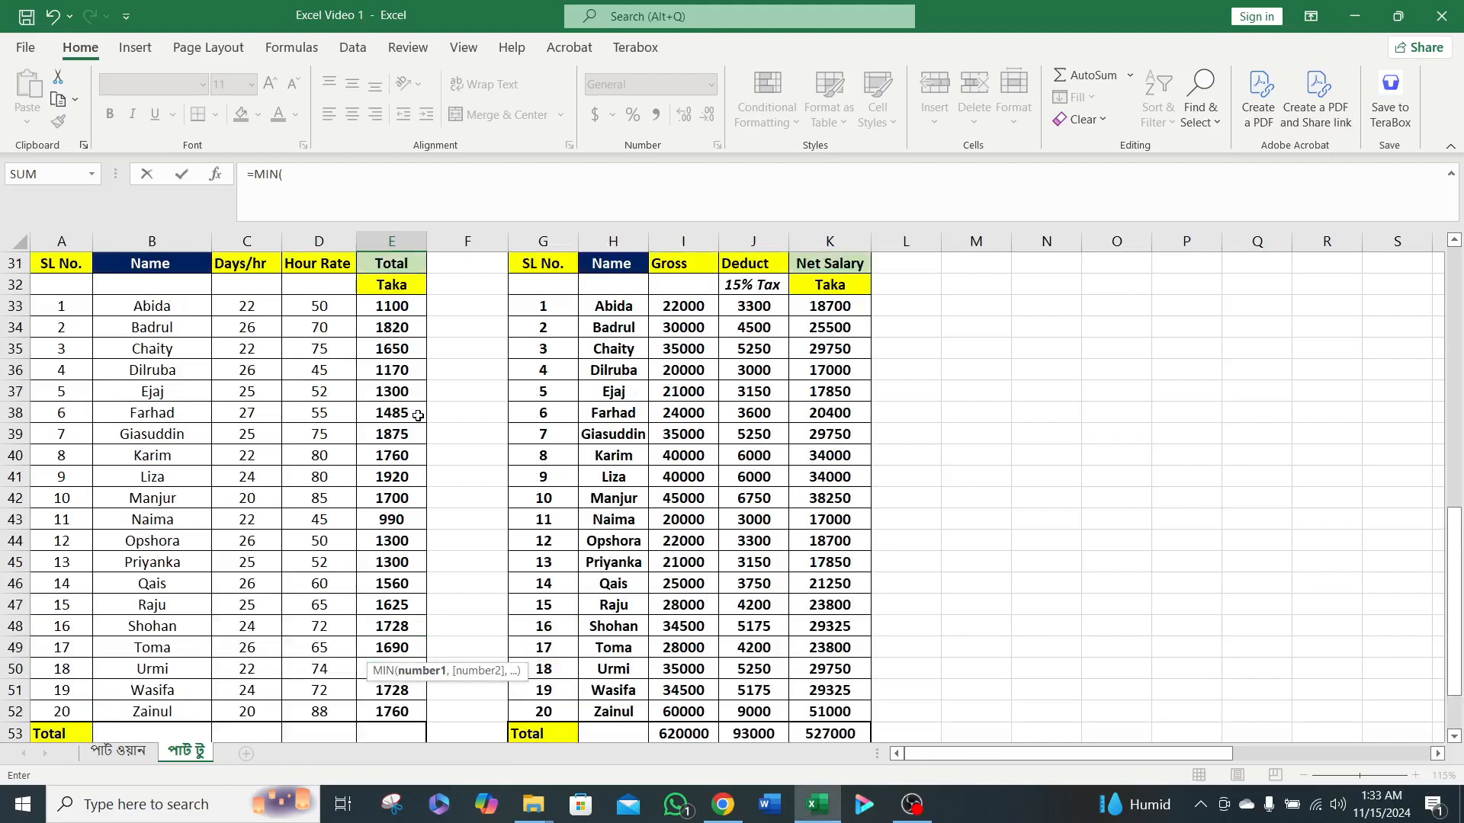
{"action": "left_click", "coordinate": [390, 305]}
{"action": "scroll", "coordinate": [415, 411], "scroll_direction": "down", "scroll_amount": 1}
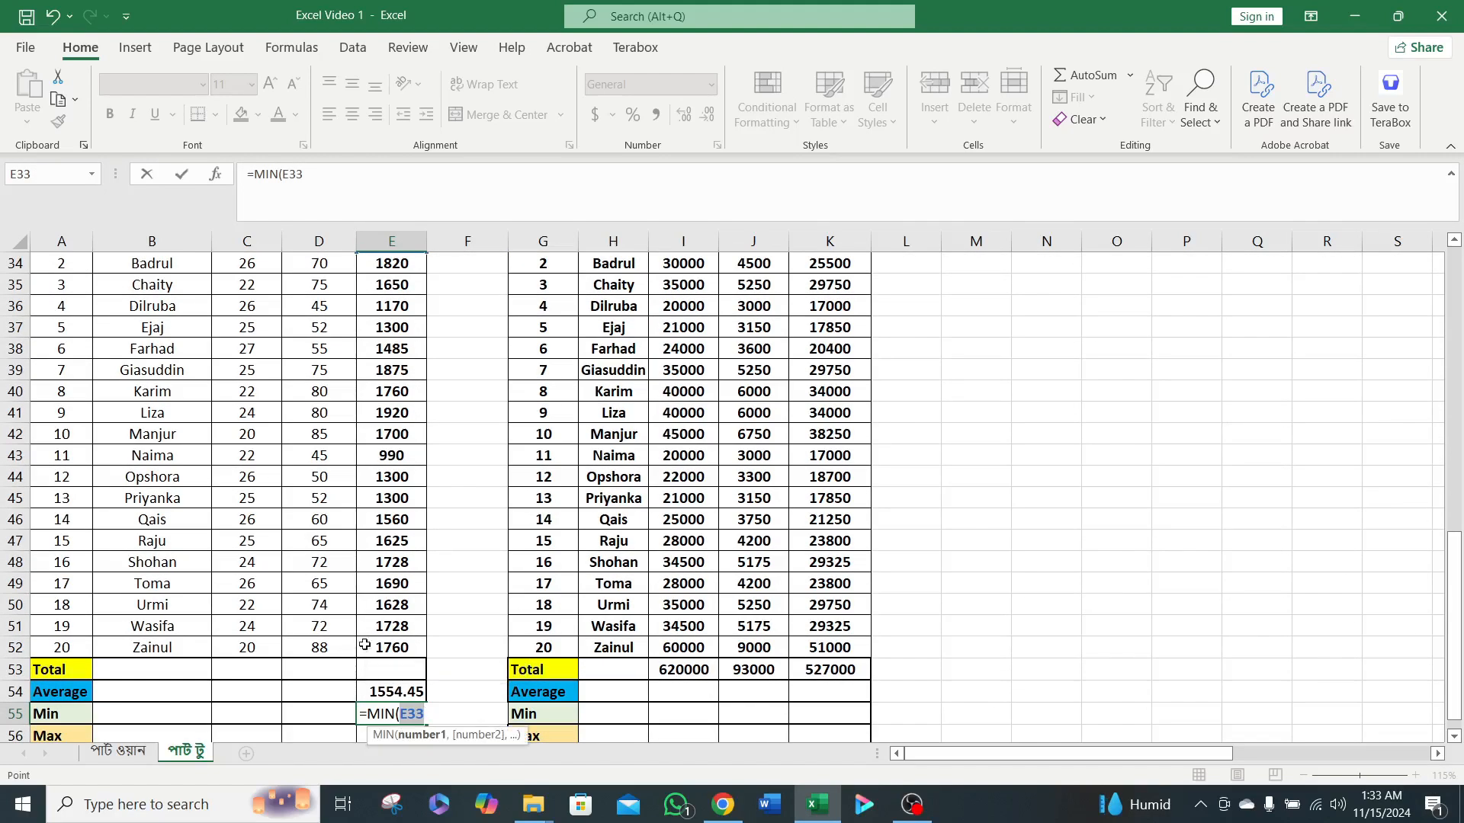
{"action": "left_click", "coordinate": [398, 647], "text": "shift"}
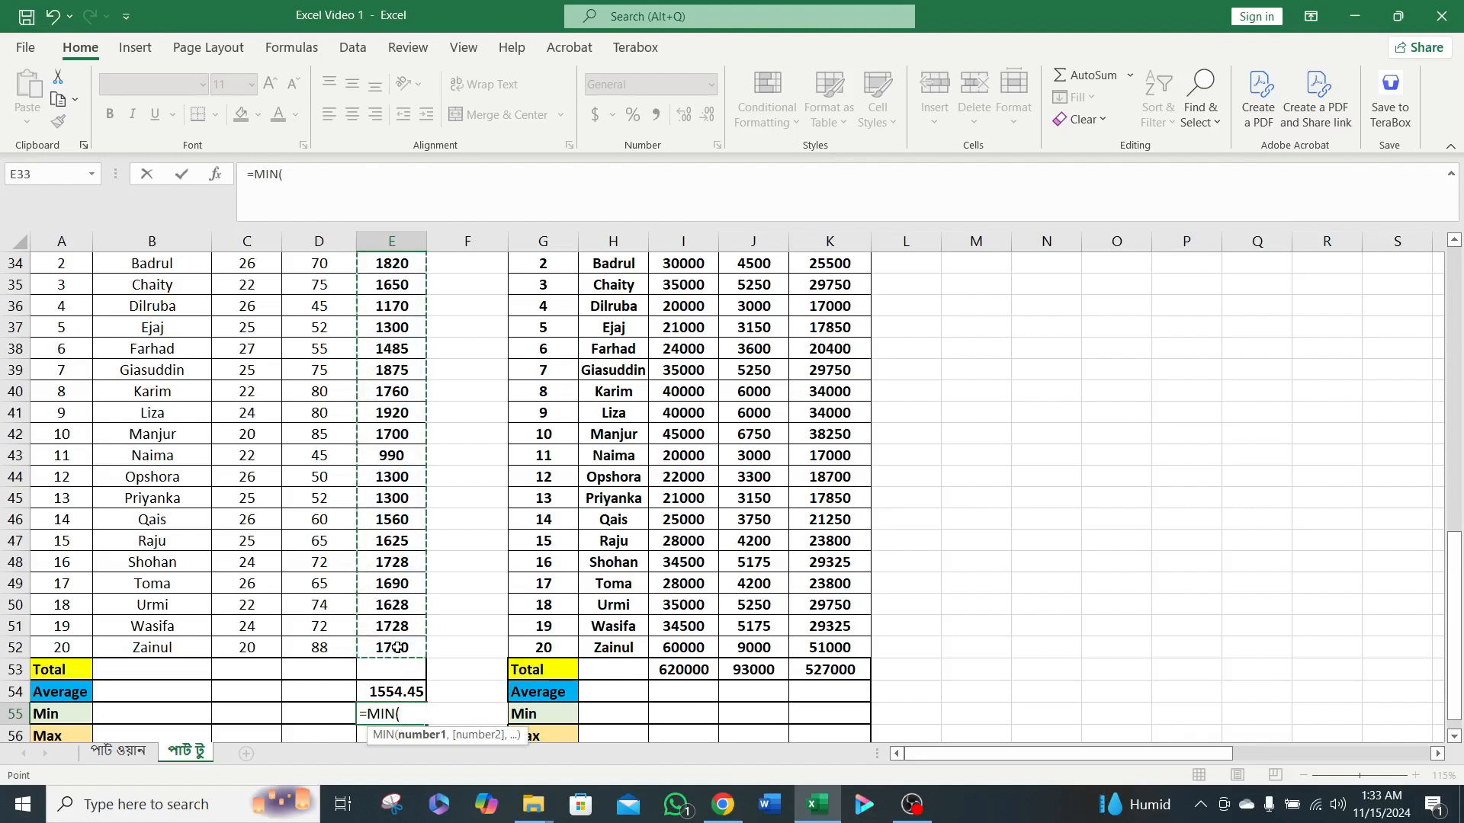
{"action": "scroll", "coordinate": [394, 644], "scroll_direction": "up", "scroll_amount": 3}
{"action": "left_click", "coordinate": [401, 442]}
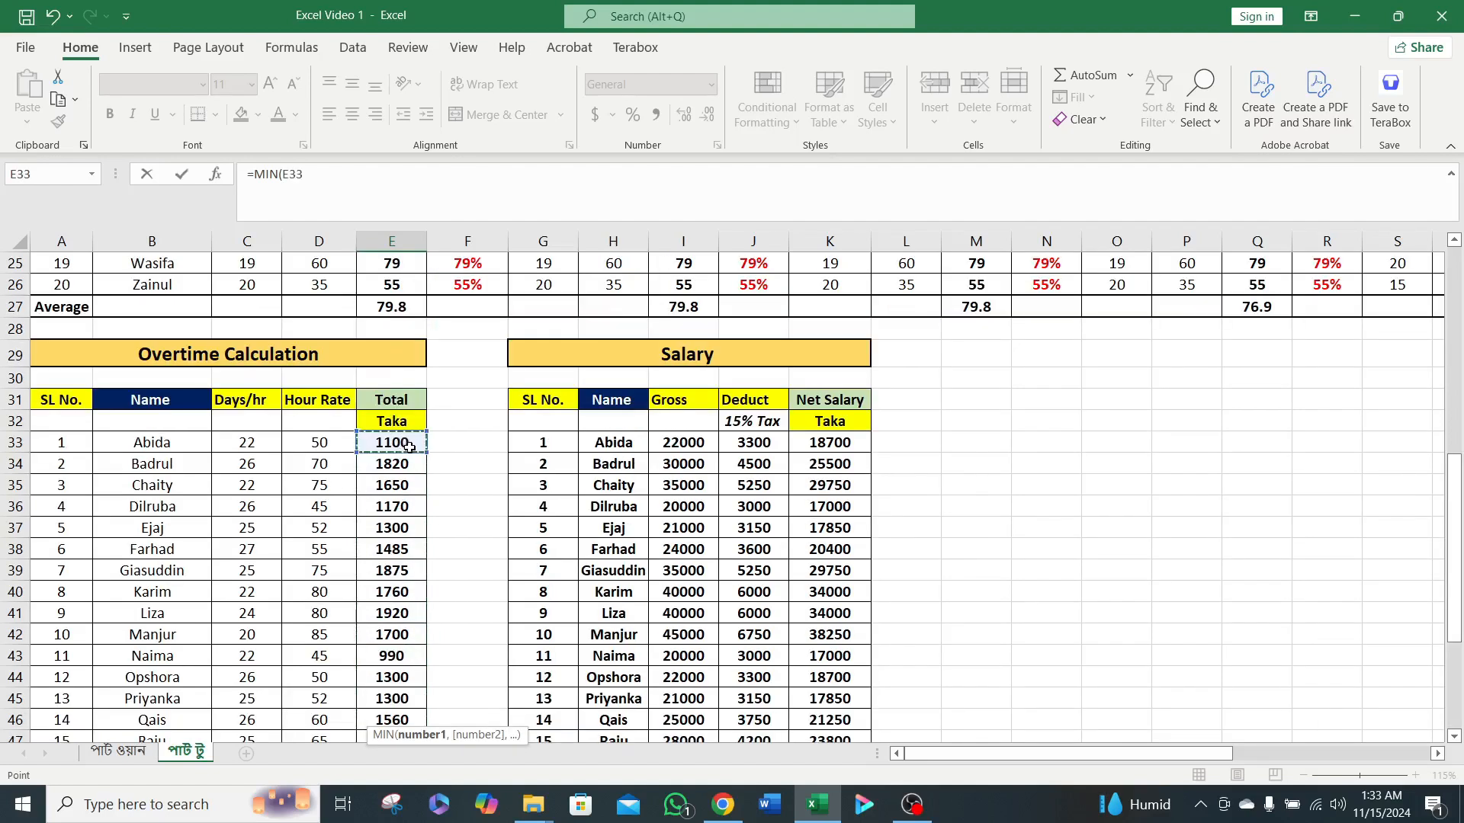
{"action": "scroll", "coordinate": [405, 444], "scroll_direction": "down", "scroll_amount": 3}
{"action": "left_click", "coordinate": [400, 651], "text": "shift"}
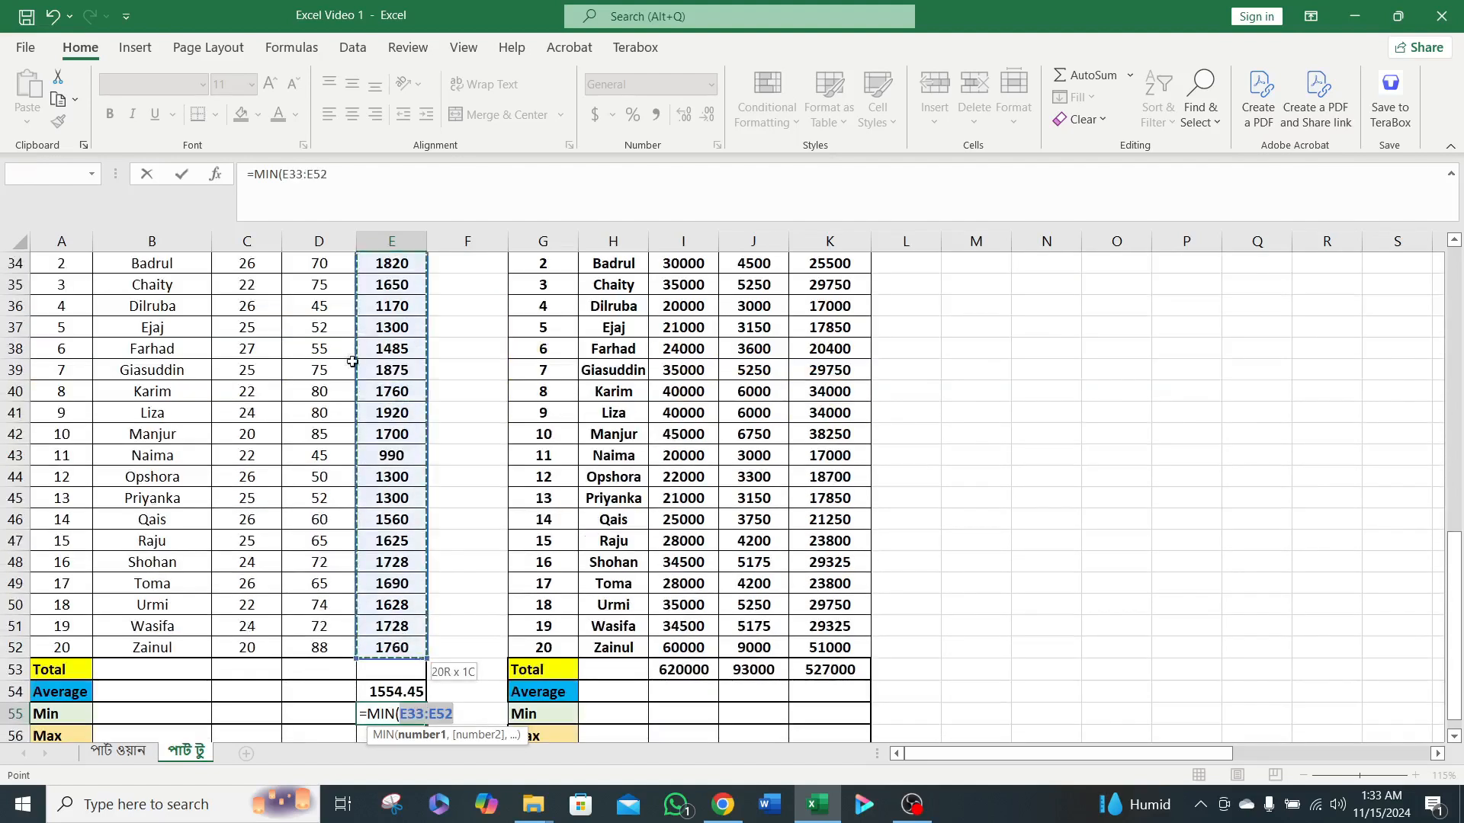
{"action": "left_click", "coordinate": [341, 176]}
{"action": "type", "text": ")"}
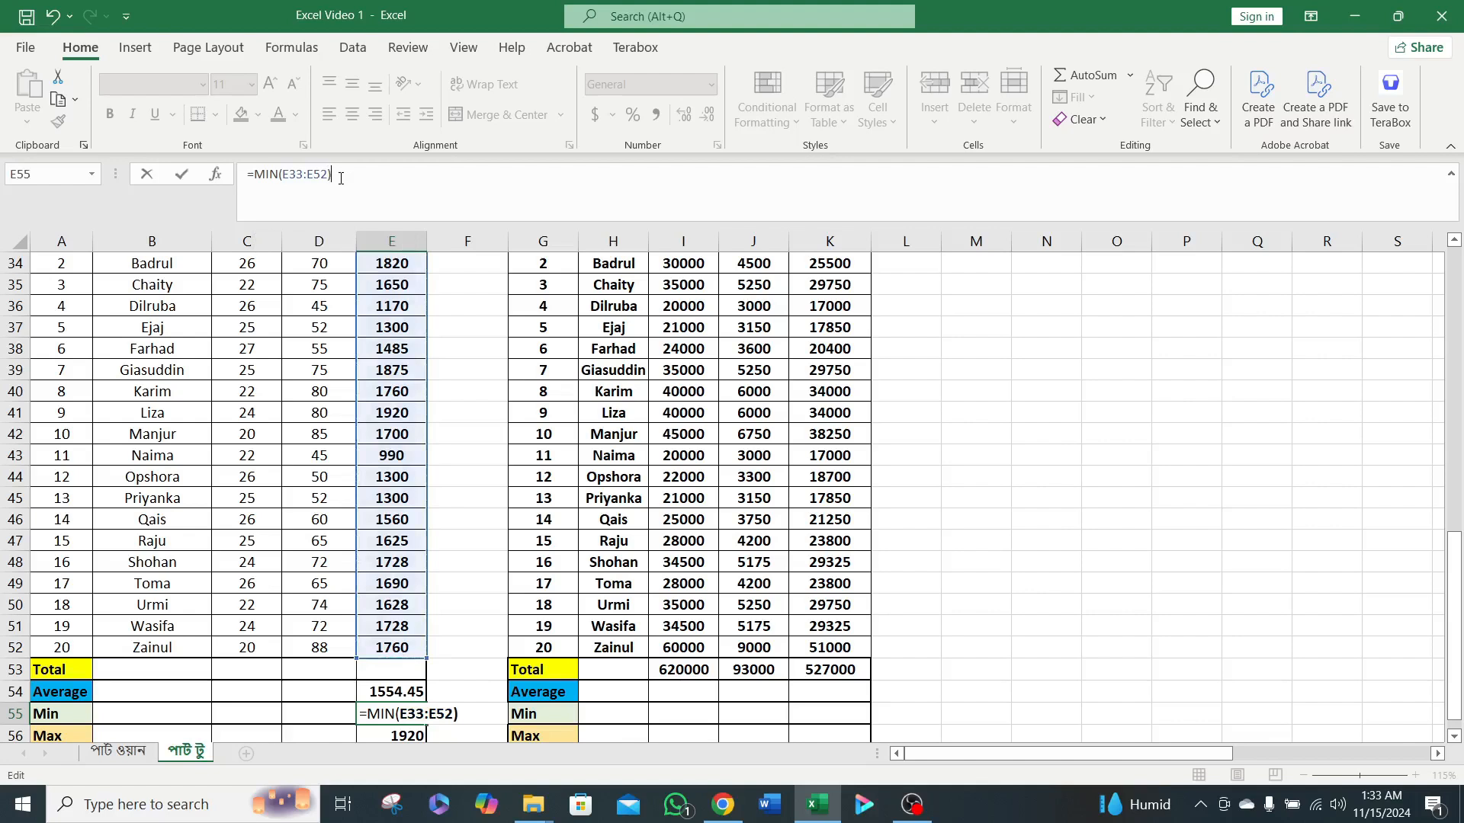
{"action": "key", "text": "Return"}
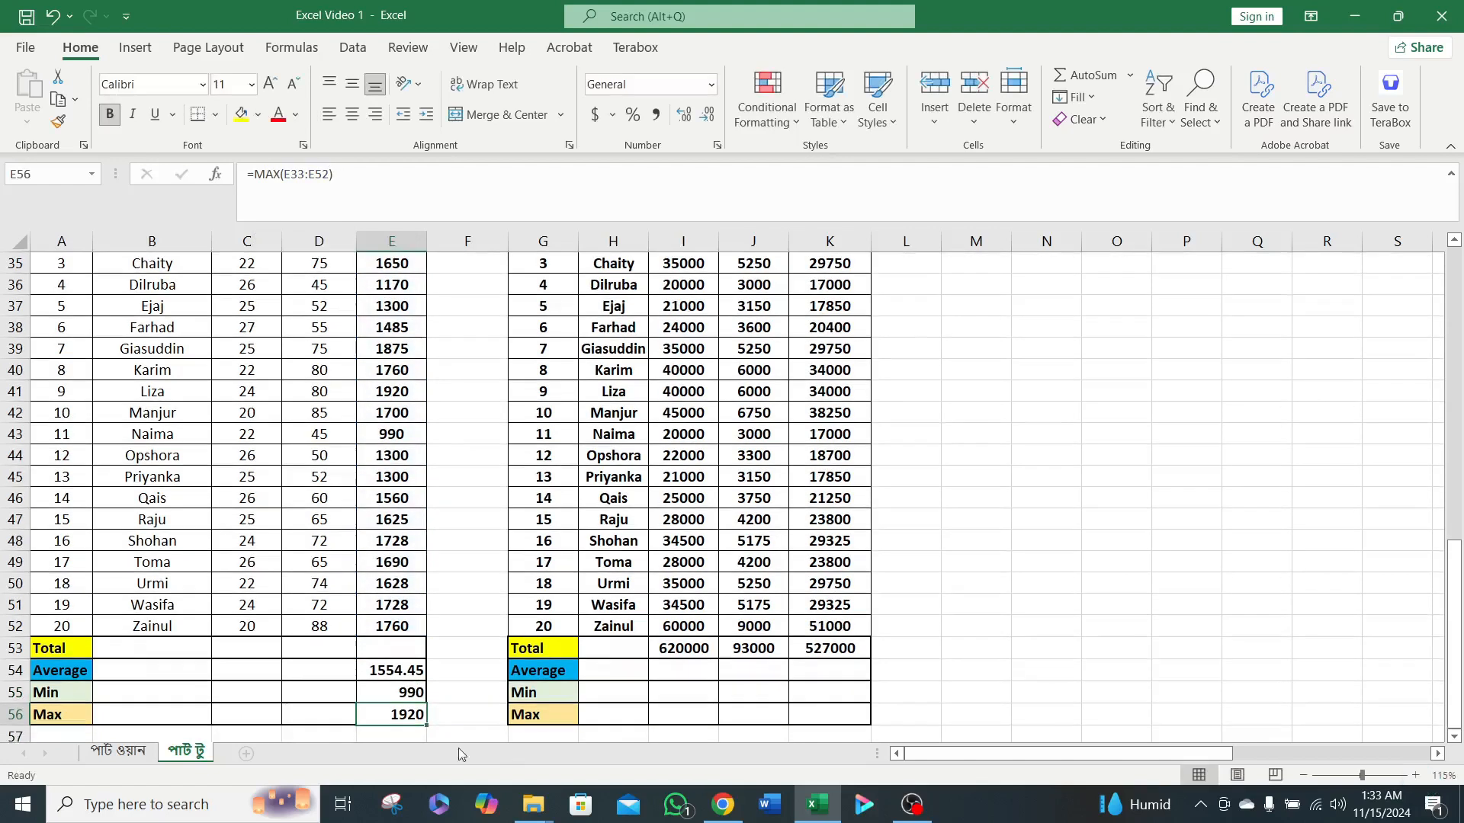
{"action": "left_click", "coordinate": [415, 690]}
Enter =MIN(K33:K52) in cell K55 for the minimum net salary in the Salary table.
{"action": "left_click", "coordinate": [808, 701]}
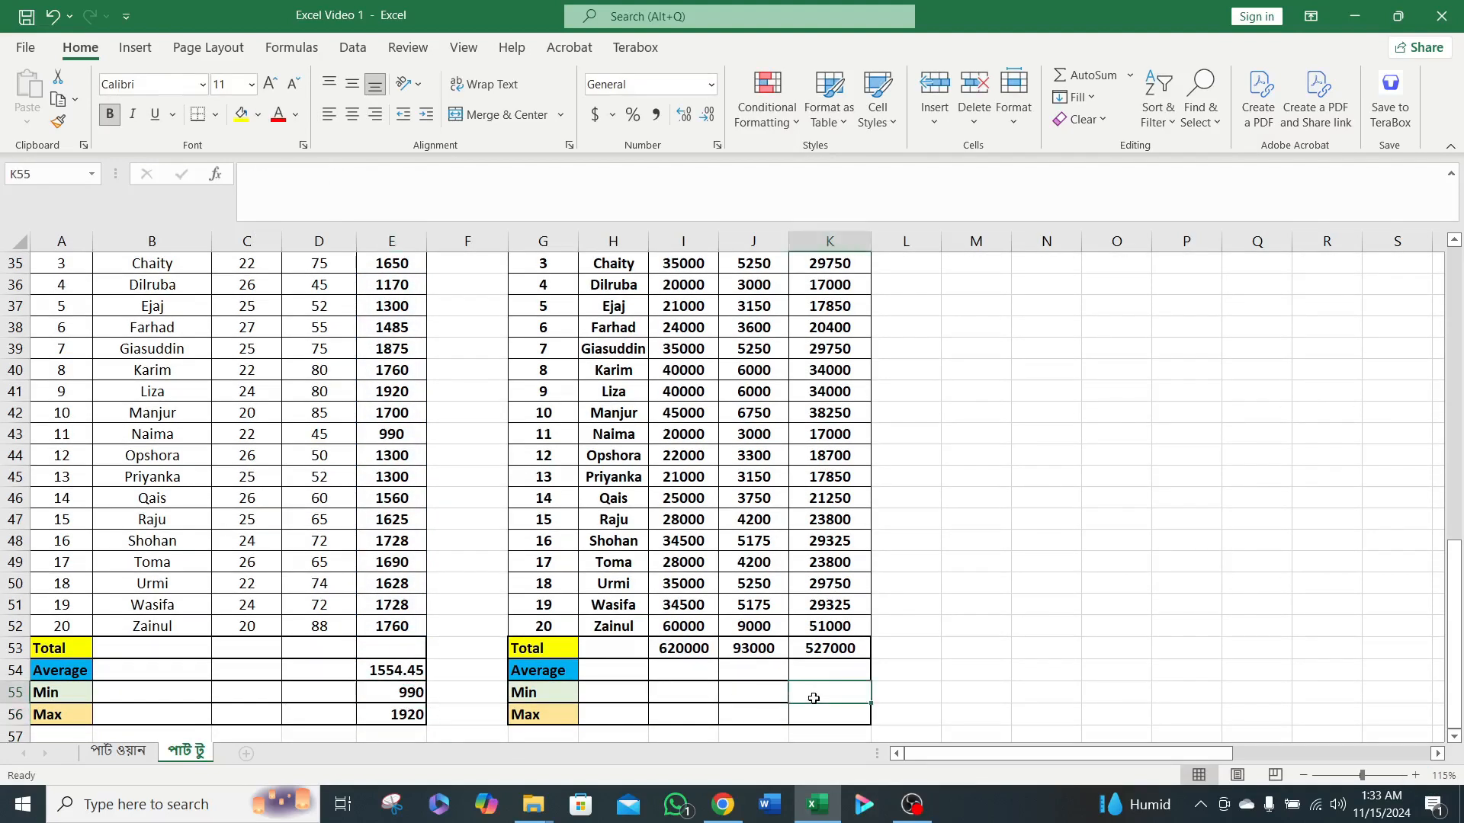
{"action": "key", "text": "ctrl+c"}
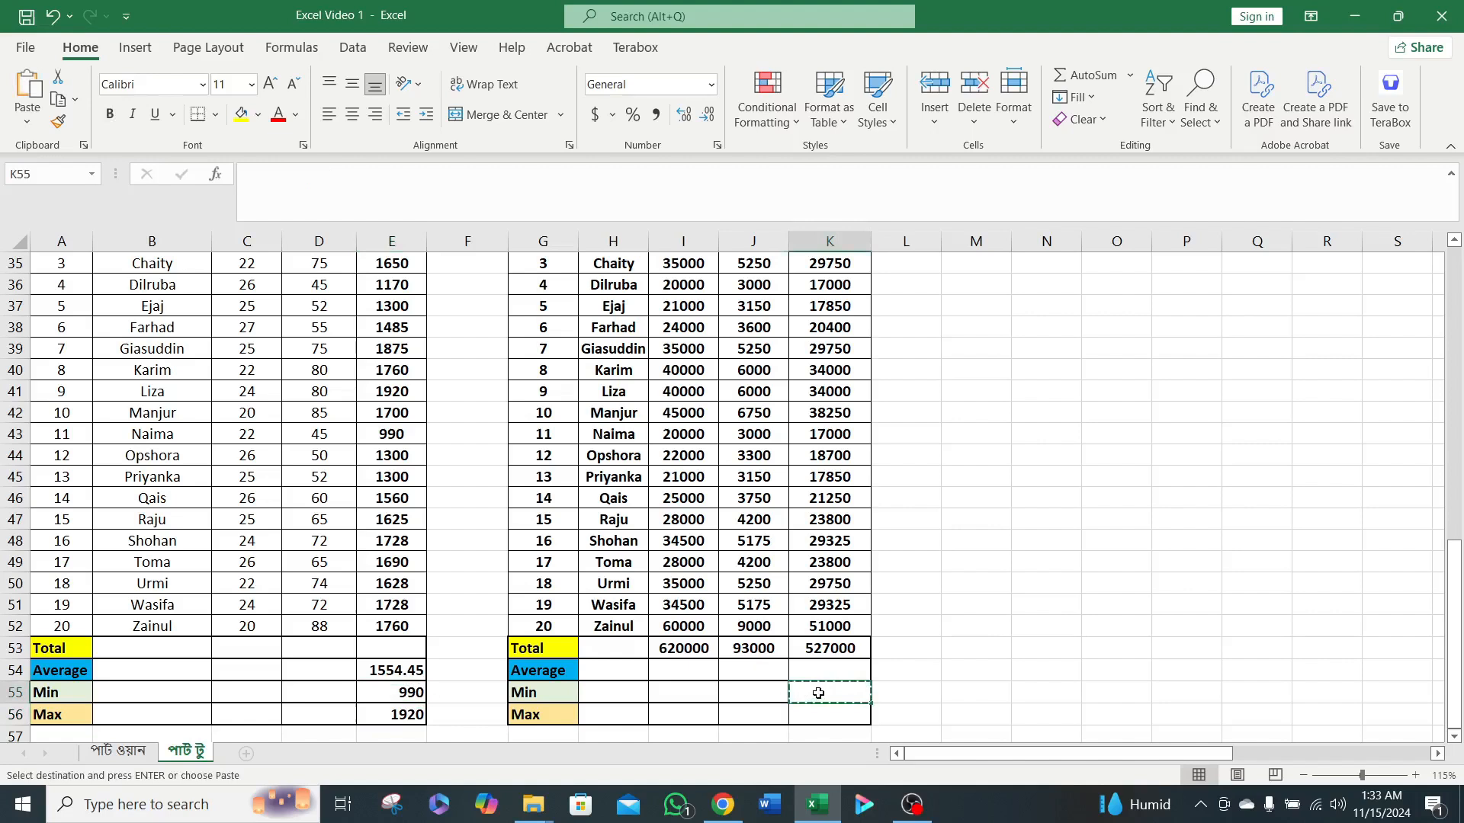
{"action": "key", "text": "Escape"}
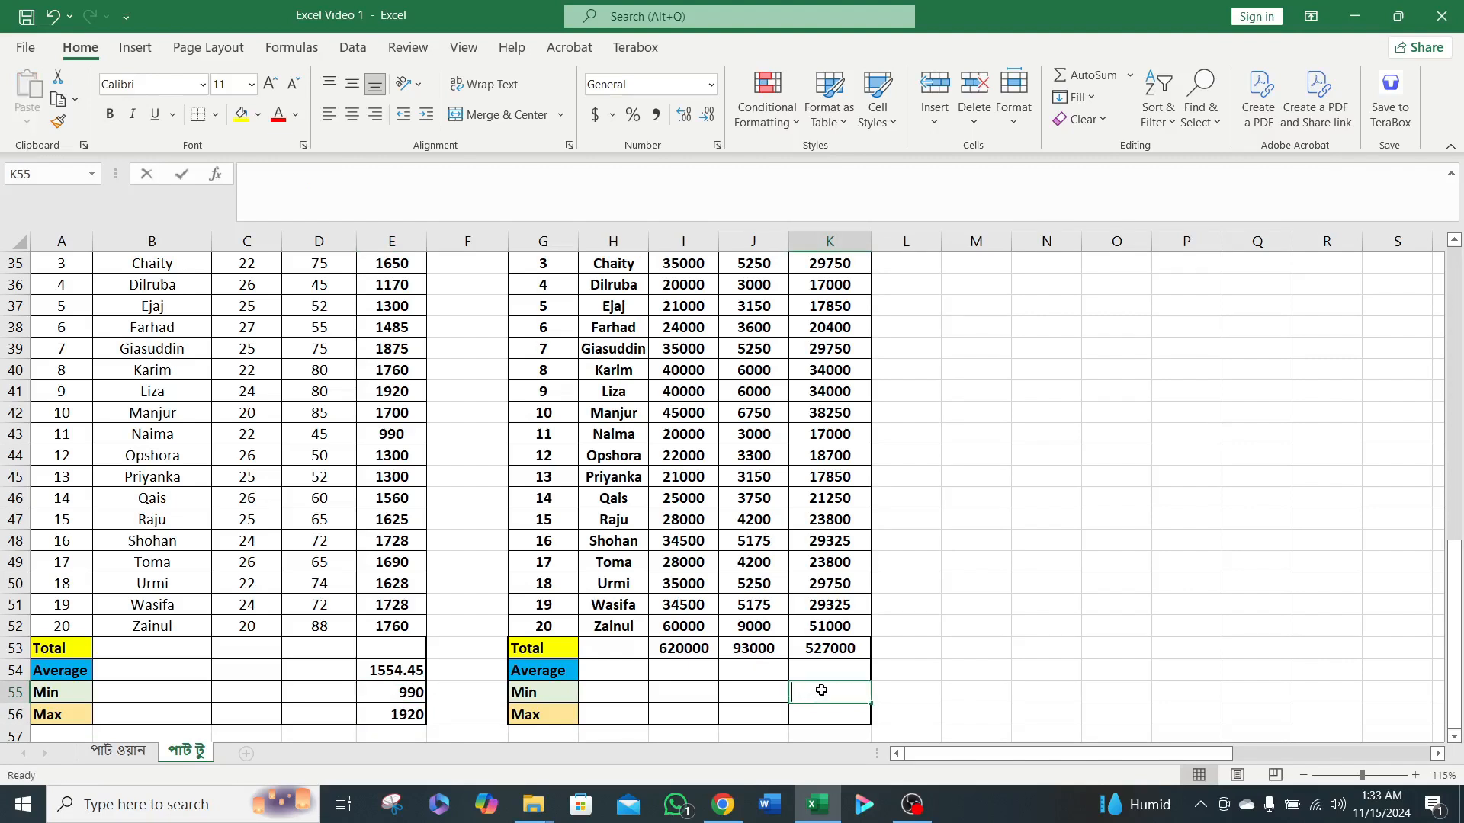
{"action": "type", "text": "=min"}
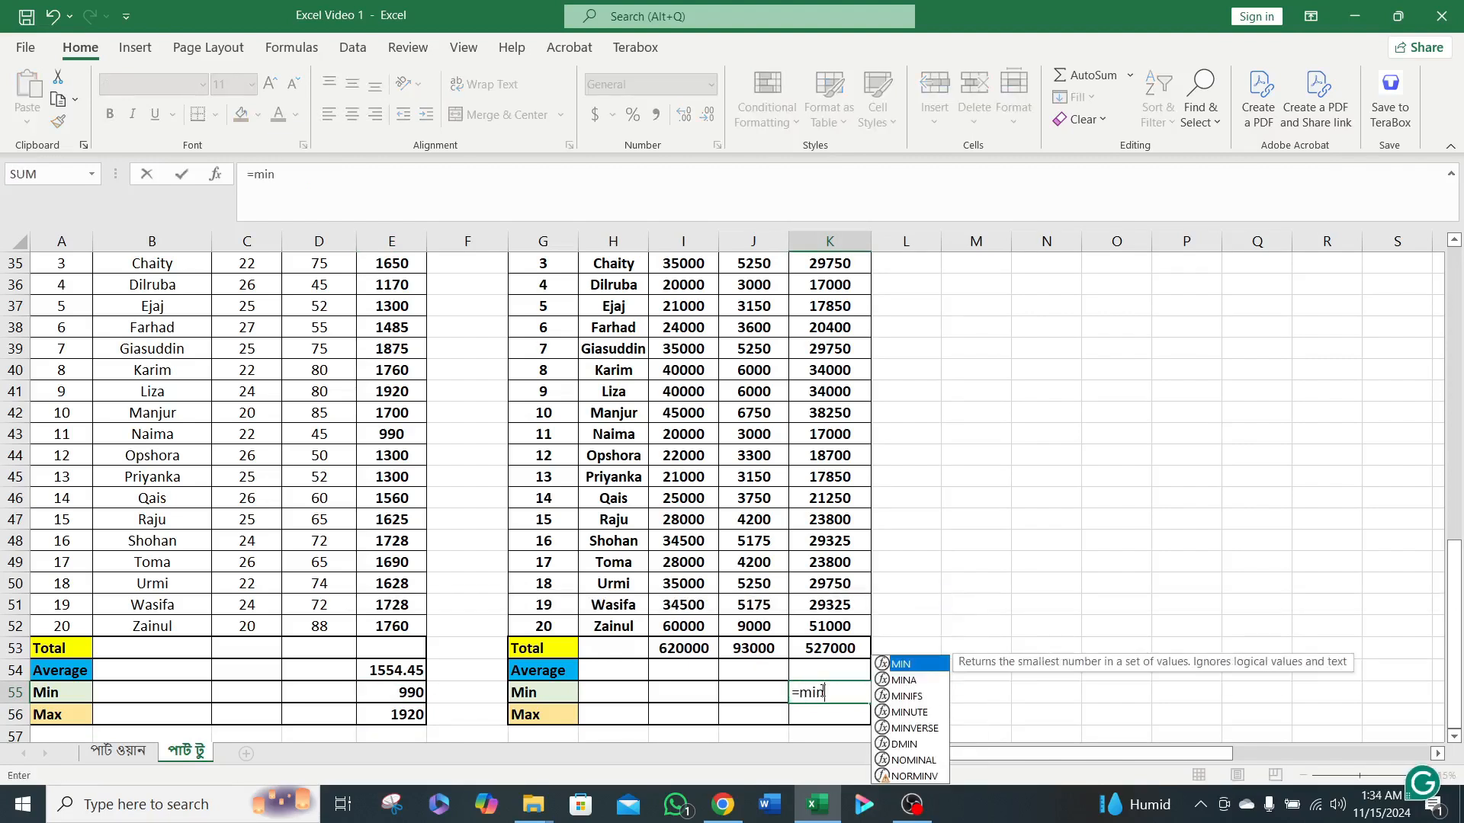
{"action": "key", "text": "Tab"}
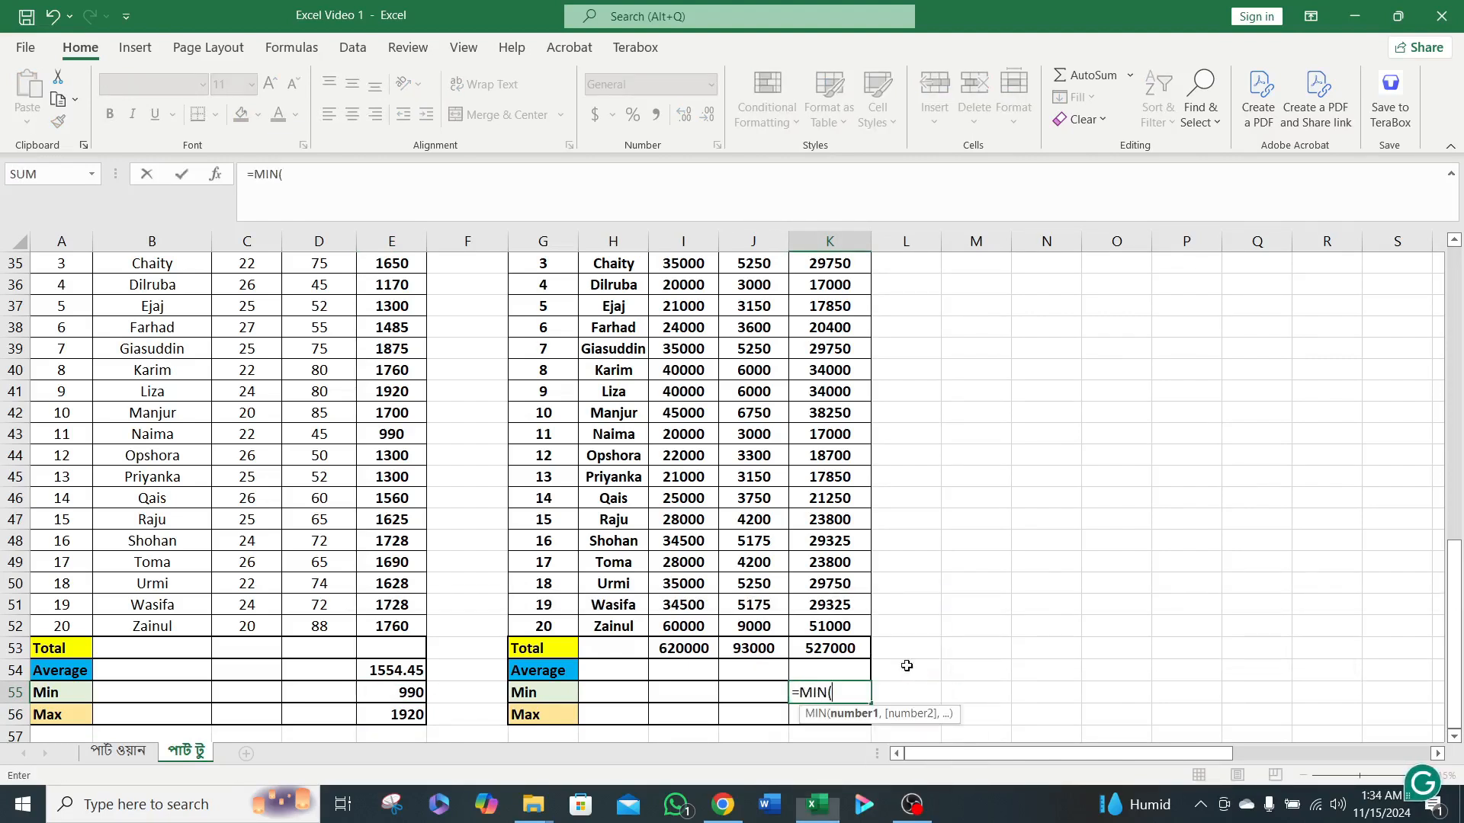
{"action": "scroll", "coordinate": [827, 523], "scroll_direction": "up", "scroll_amount": 3}
{"action": "scroll", "coordinate": [827, 523], "scroll_direction": "up", "scroll_amount": 2}
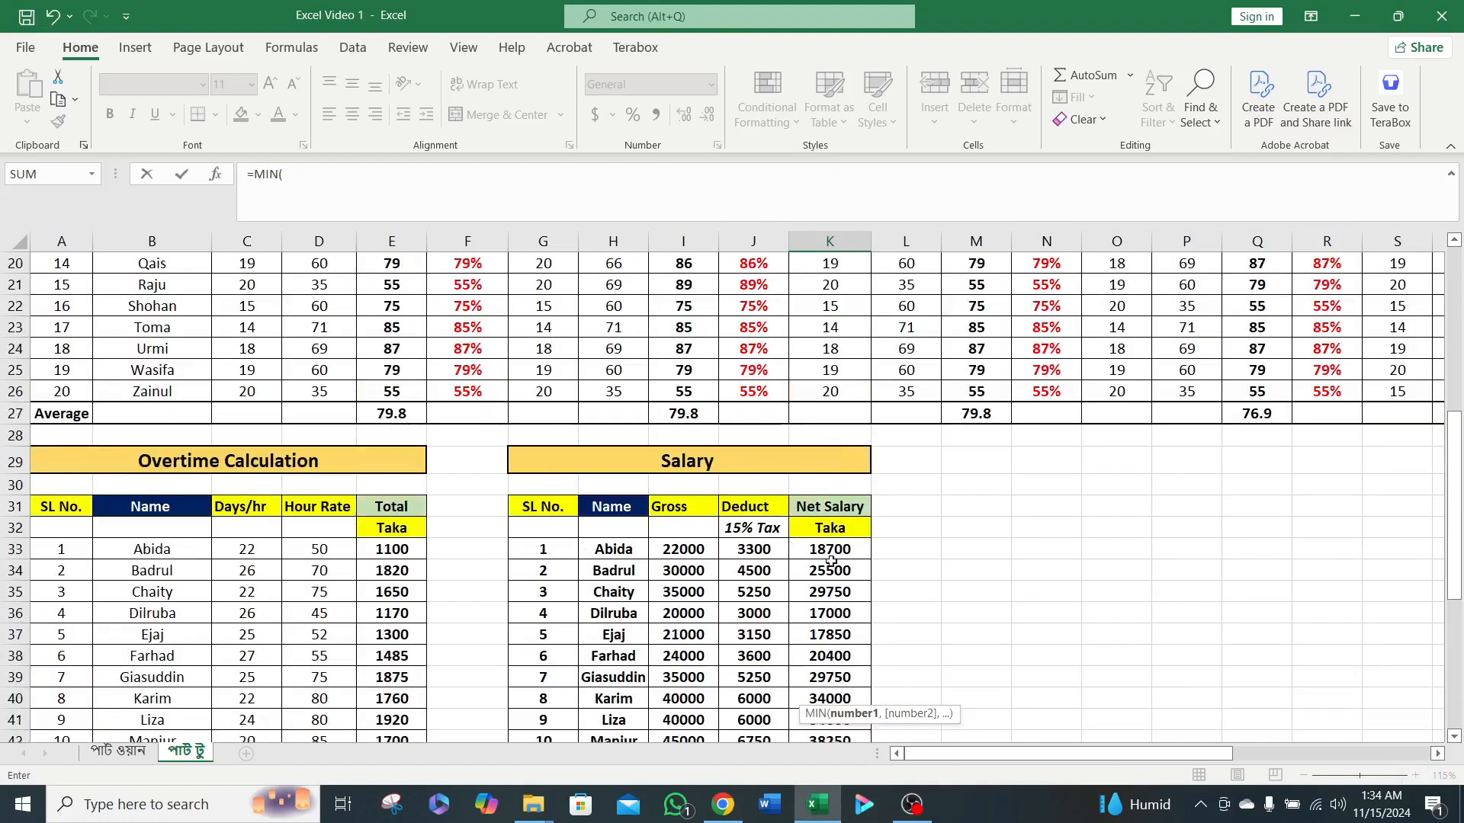
{"action": "left_click", "coordinate": [831, 560]}
{"action": "scroll", "coordinate": [835, 571], "scroll_direction": "down", "scroll_amount": 5}
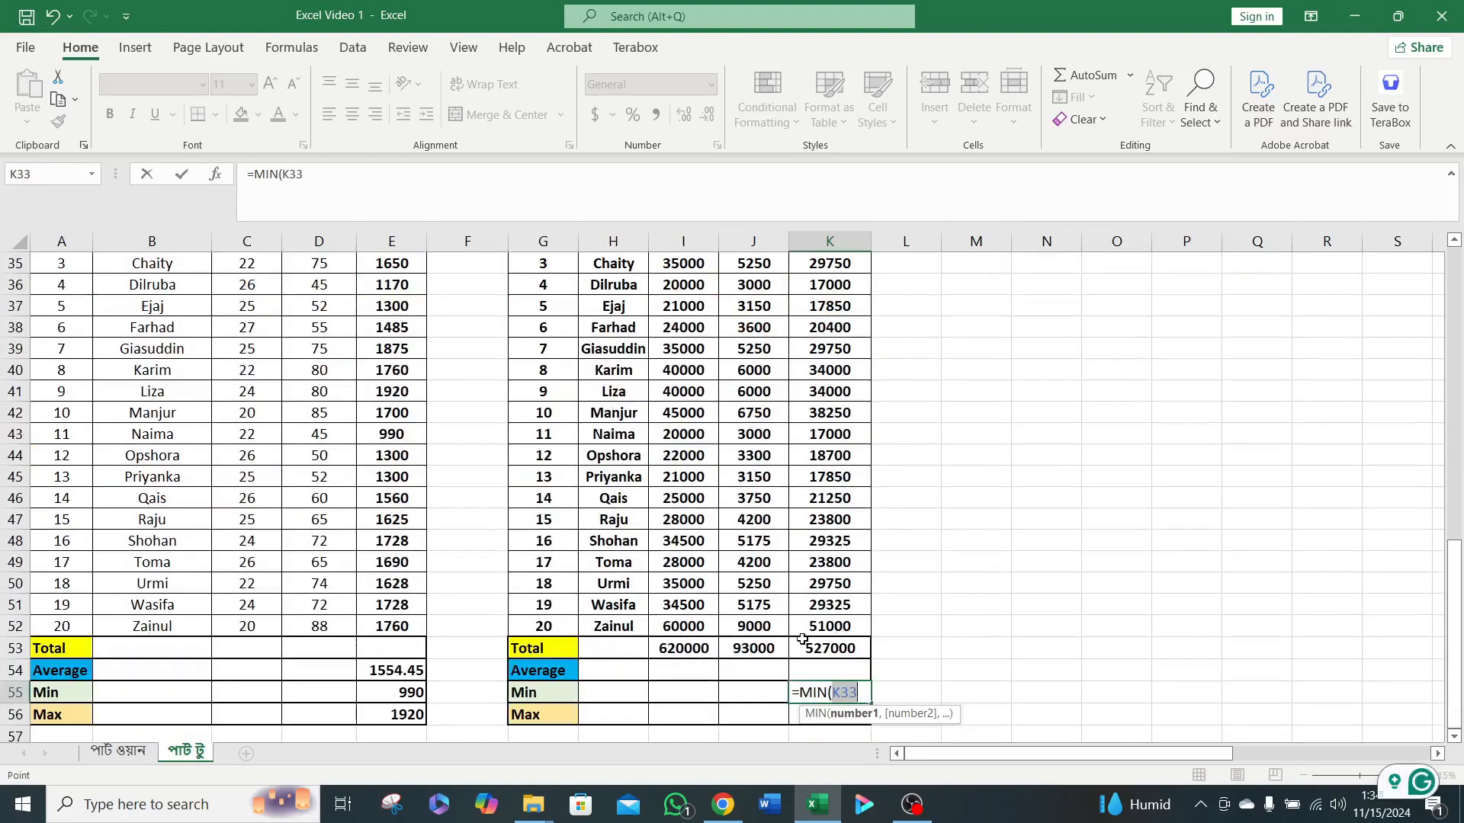
{"action": "left_click", "coordinate": [828, 626], "text": "shift"}
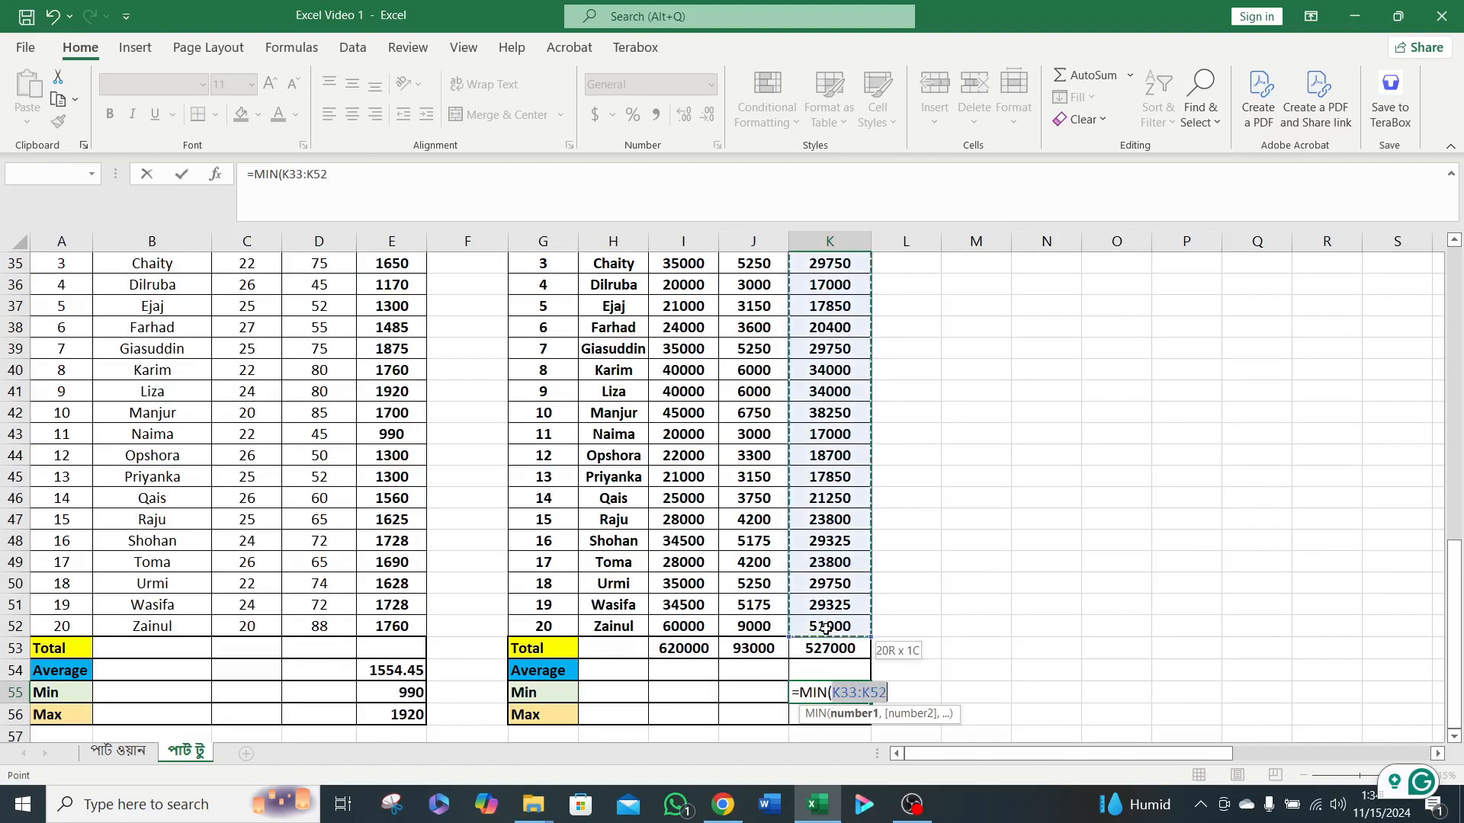
{"action": "left_click", "coordinate": [354, 183]}
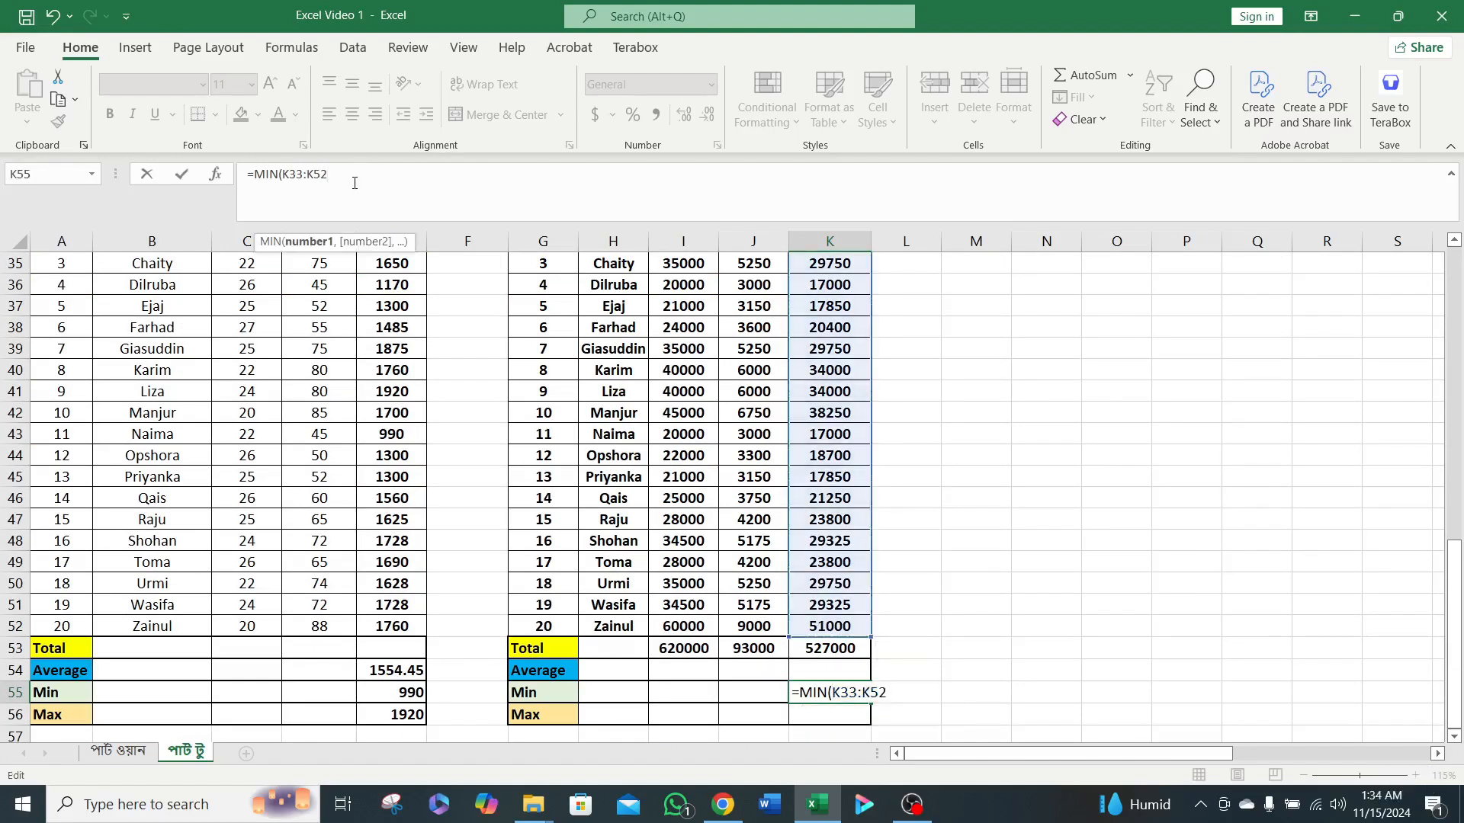
{"action": "type", "text": ")"}
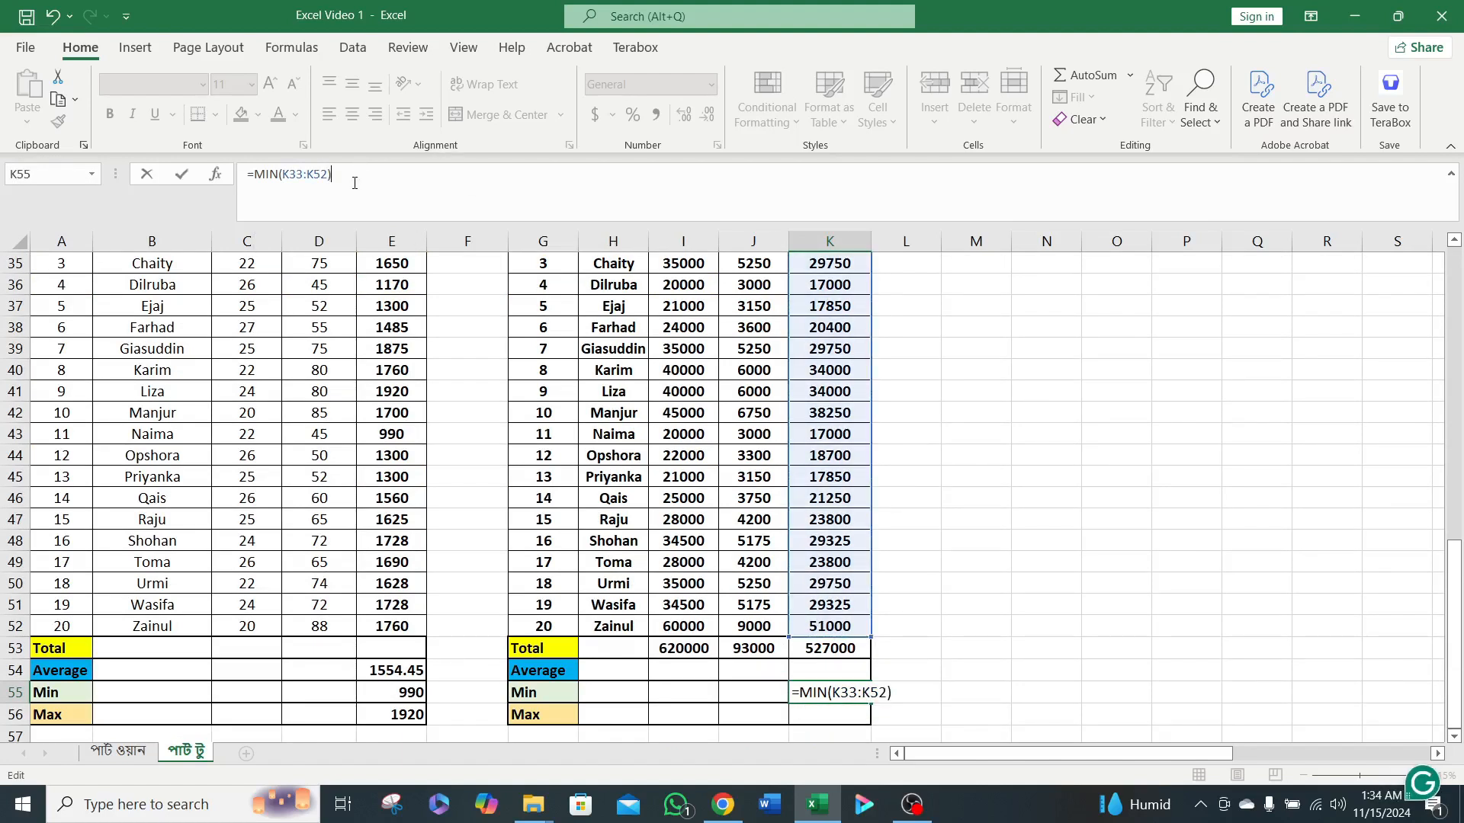
{"action": "double_click", "coordinate": [312, 177]}
{"action": "left_click", "coordinate": [628, 211]}
{"action": "key", "text": "Return"}
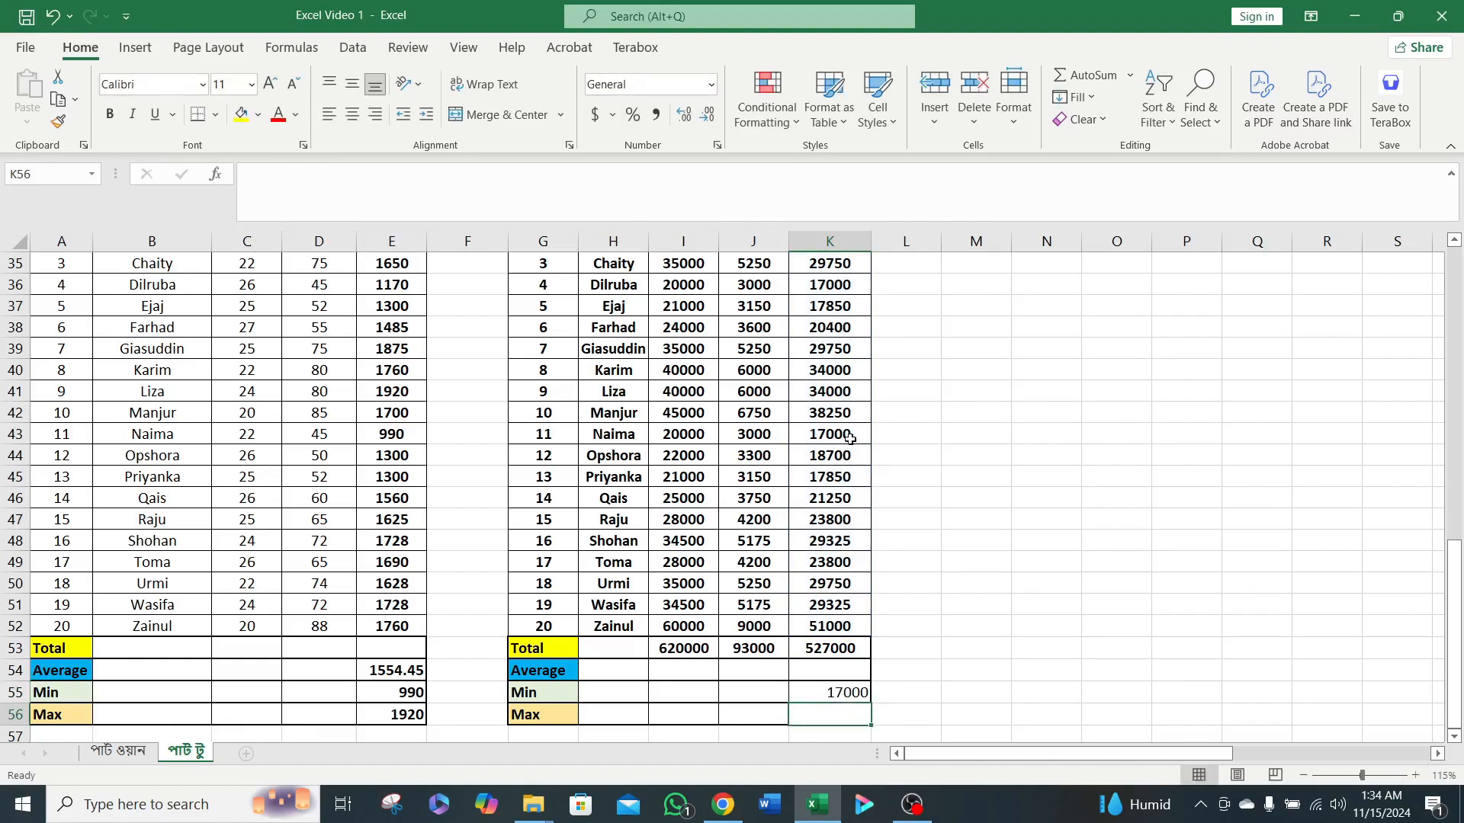
{"action": "left_click", "coordinate": [846, 690]}
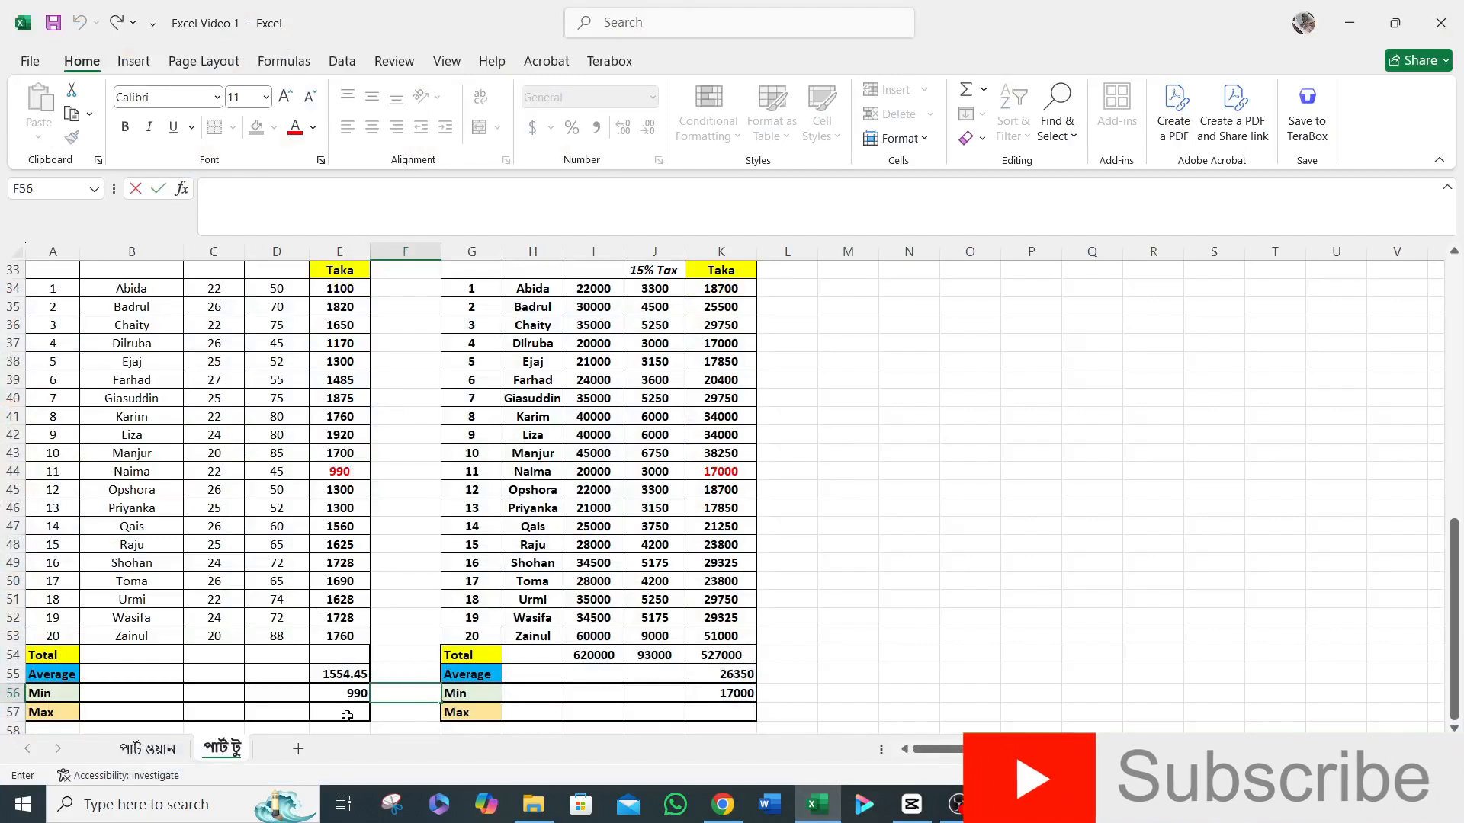
Enter =MAX(E34:E53) in cell E57 for the maximum of the Overtime Calculation totals.
{"action": "left_click", "coordinate": [346, 715]}
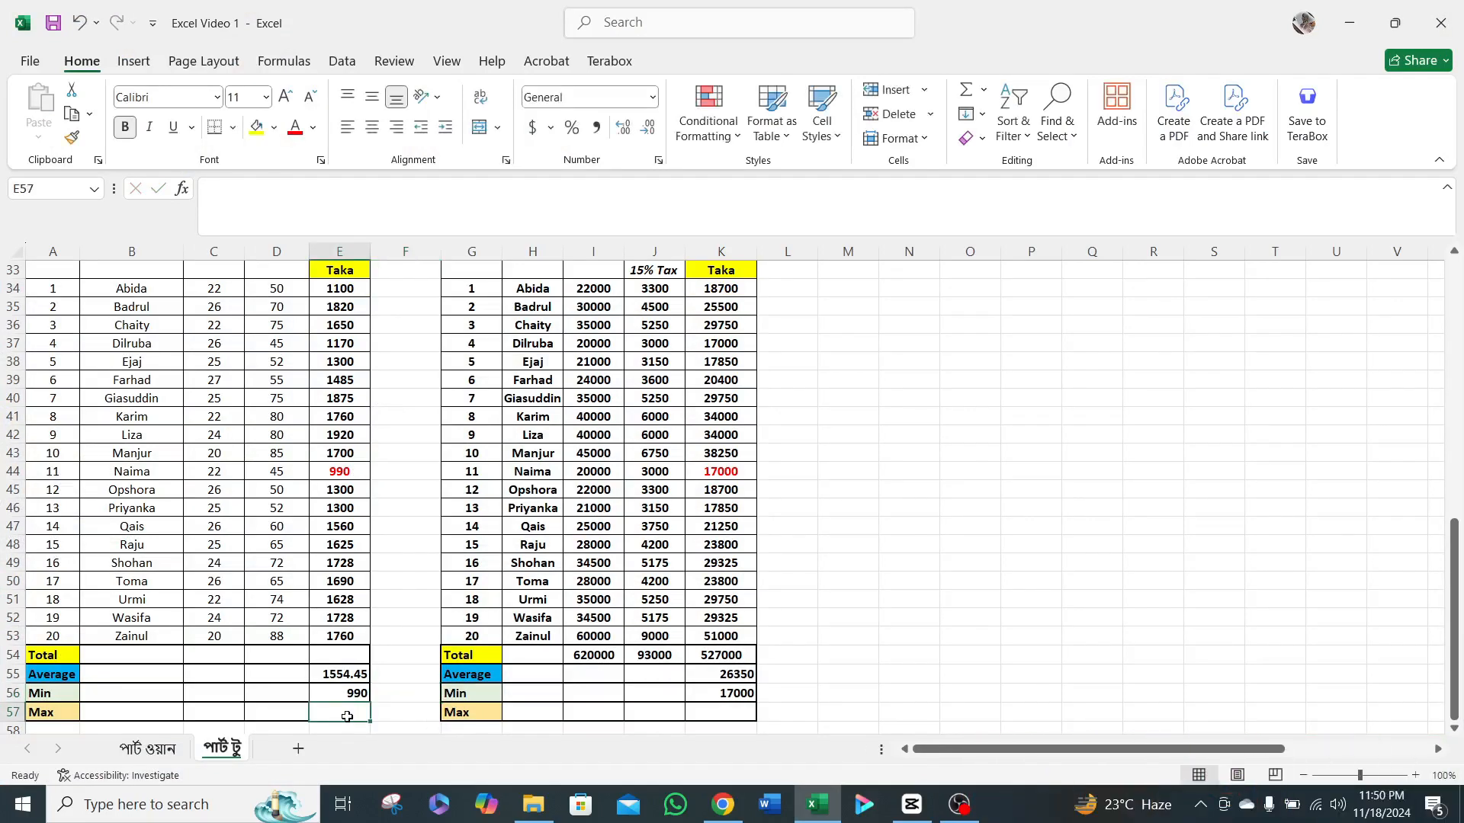
{"action": "type", "text": "="}
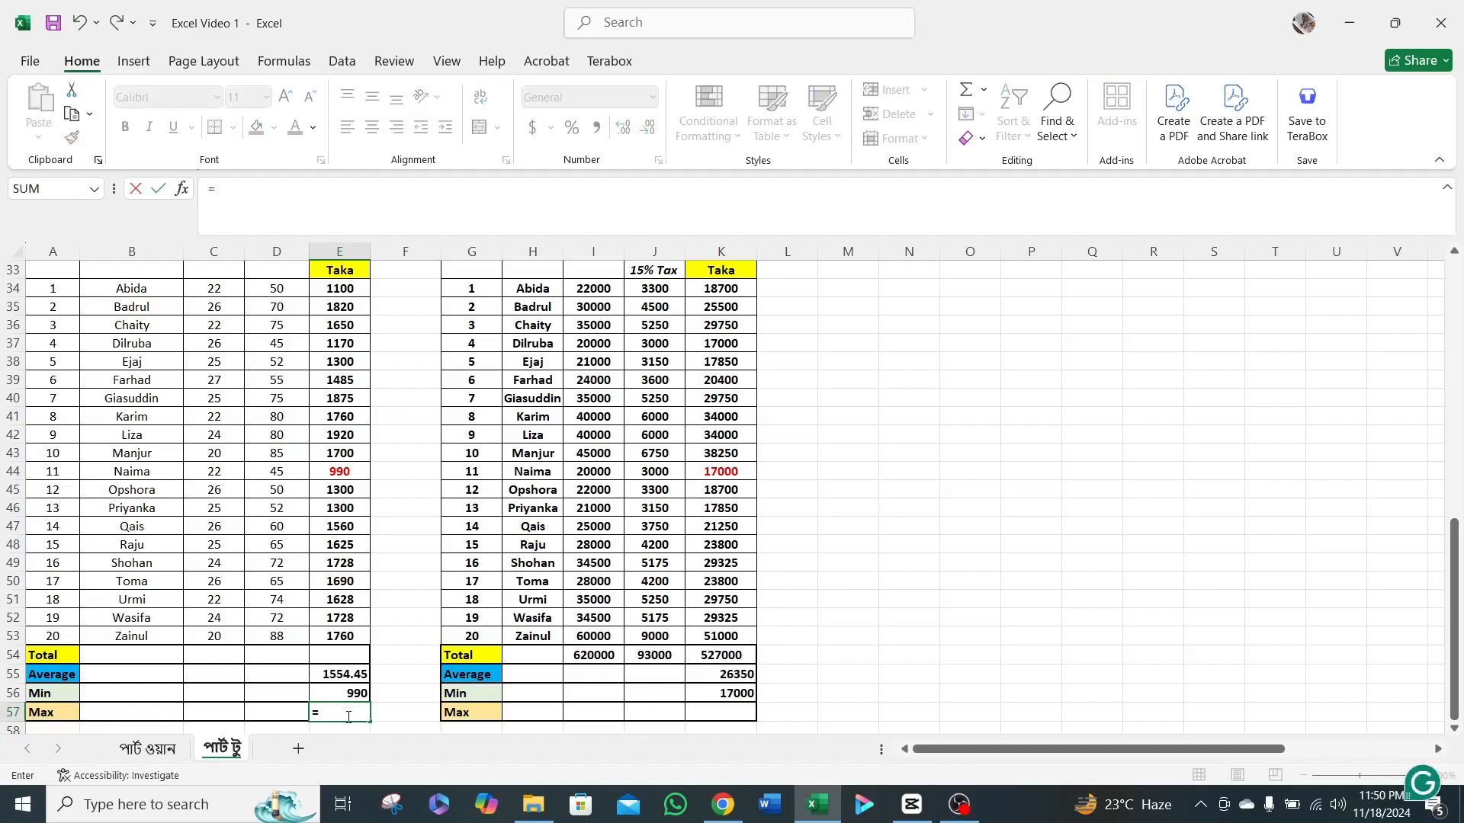
{"action": "type", "text": "max"}
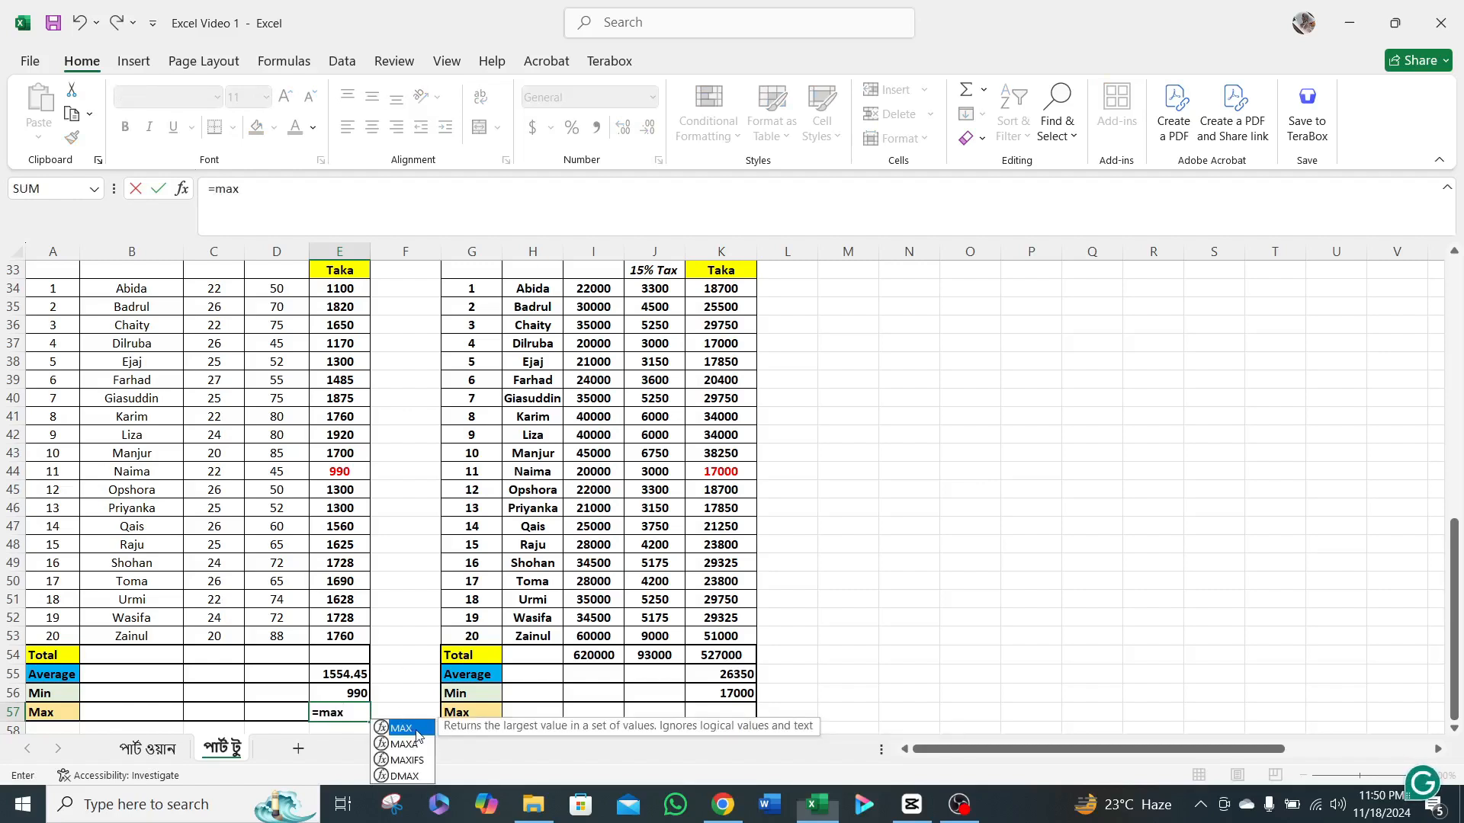
{"action": "double_click", "coordinate": [416, 729]}
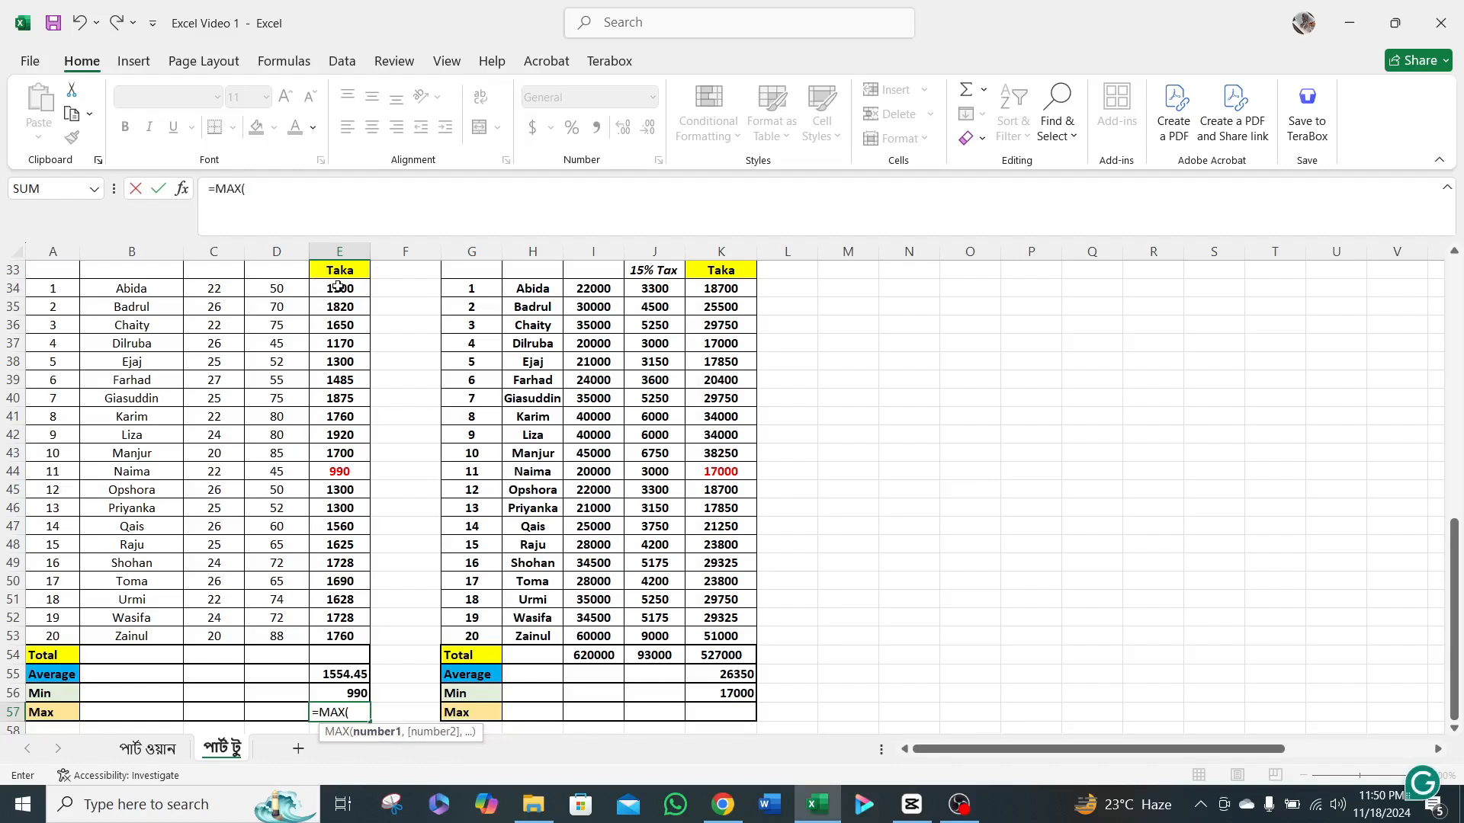
{"action": "left_click_drag", "start_coordinate": [338, 286], "coordinate": [340, 637]}
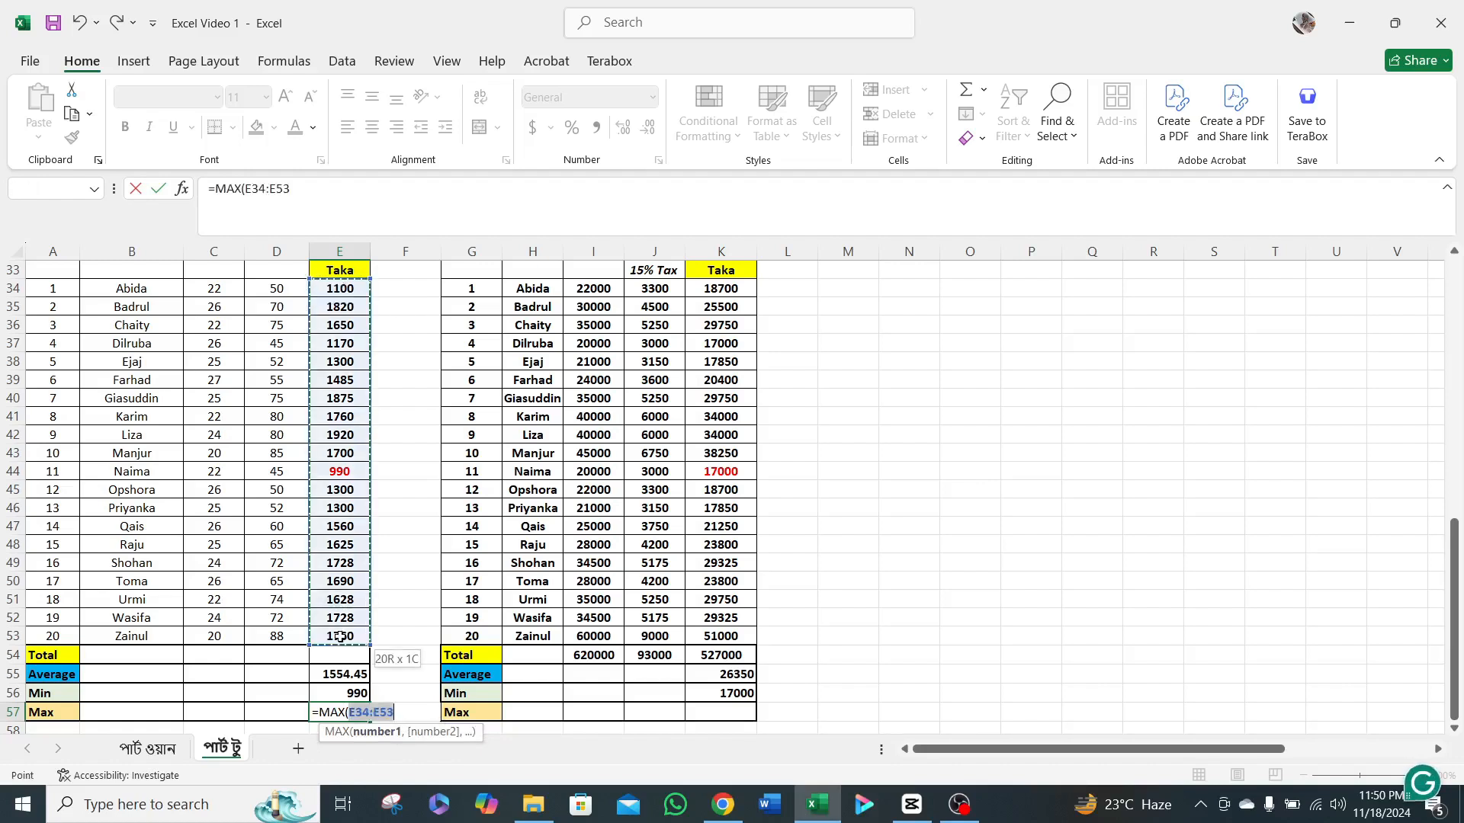
{"action": "left_click", "coordinate": [292, 191]}
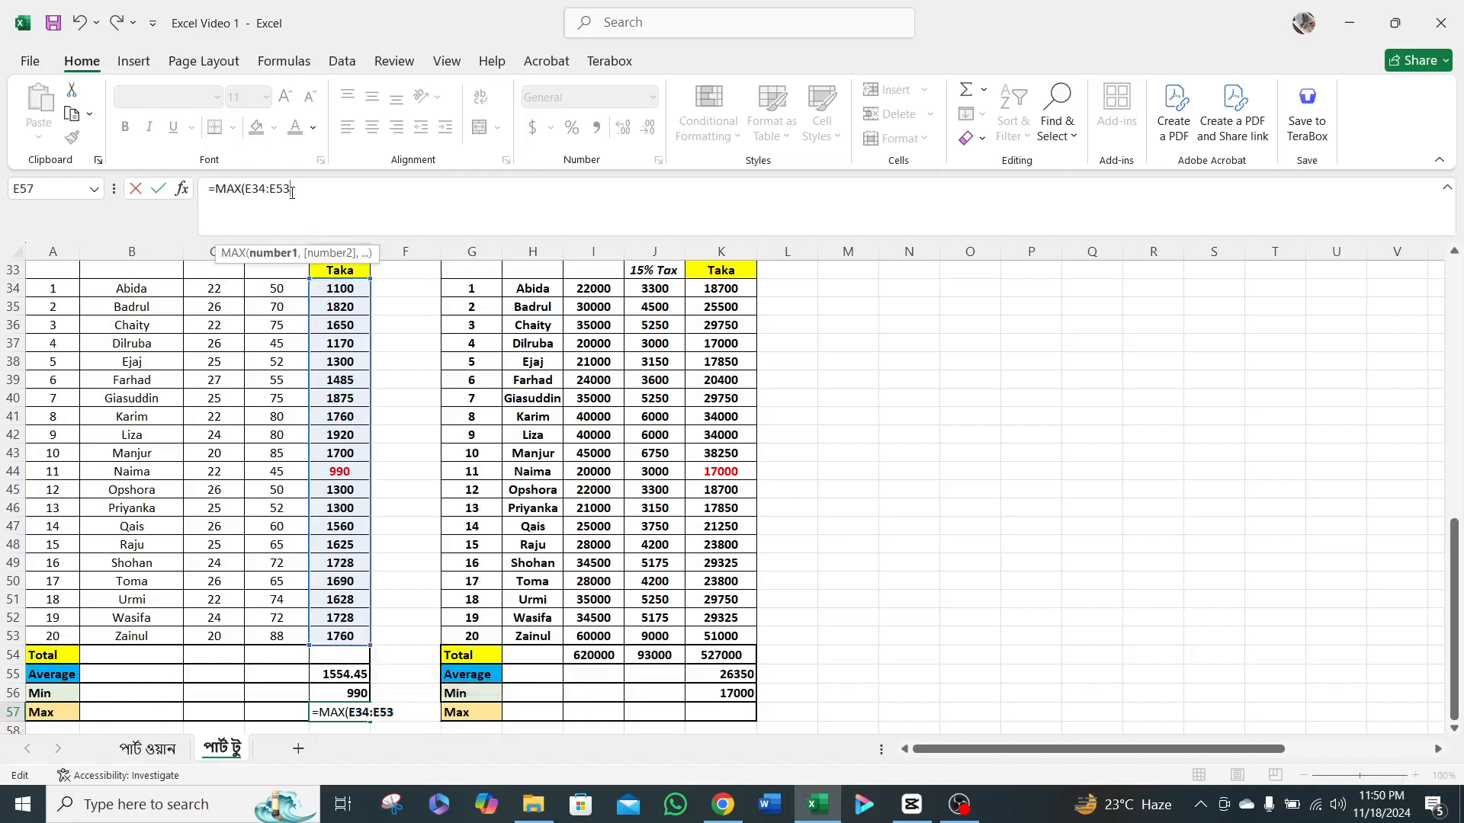
{"action": "type", "text": ")"}
{"action": "key", "text": "Return"}
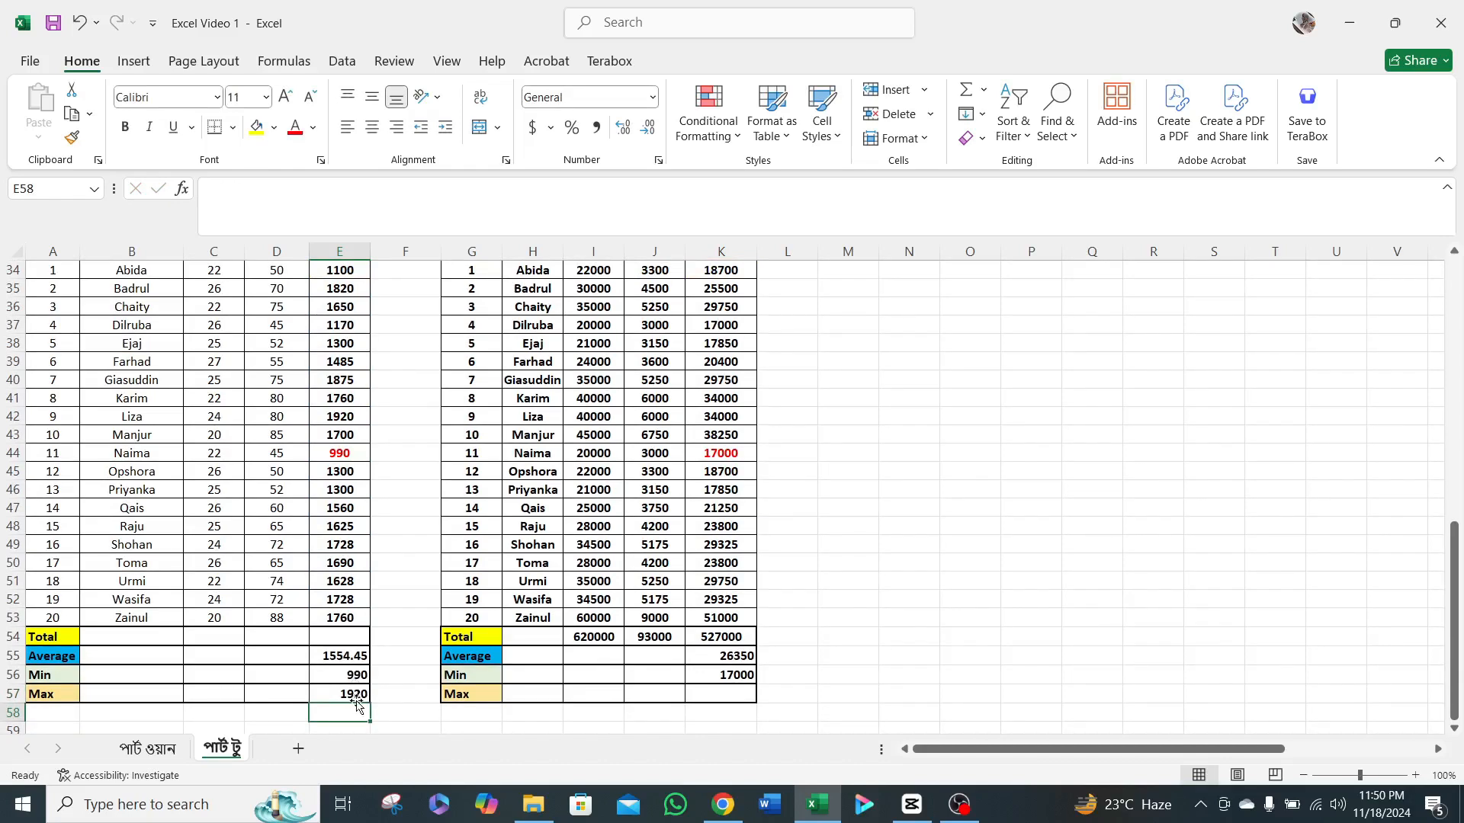
Enter =MAX(K34:K53) in cell K57 for the maximum net salary in the Salary table.
{"action": "left_click", "coordinate": [721, 695]}
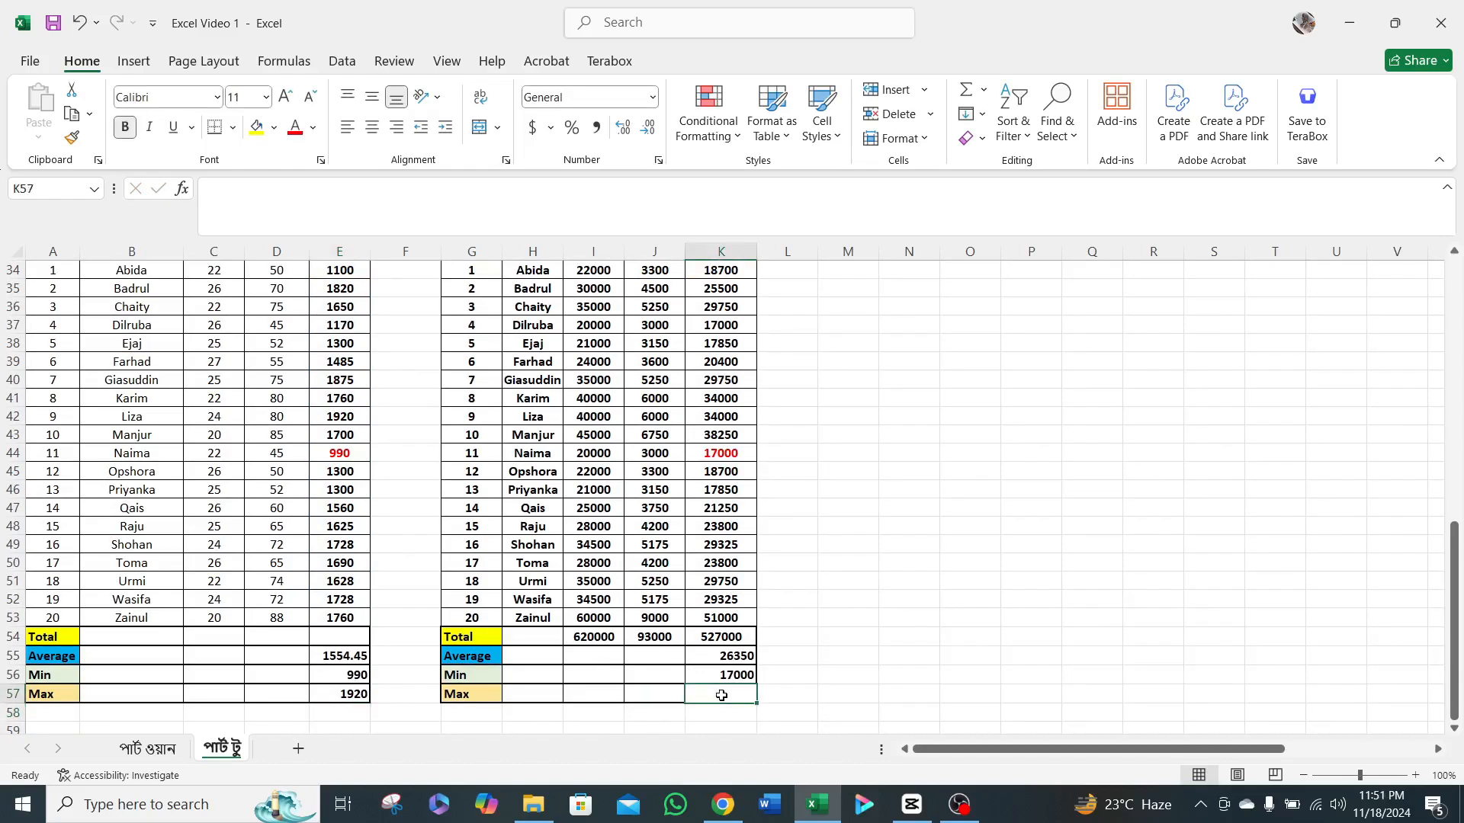
{"action": "type", "text": "=max"}
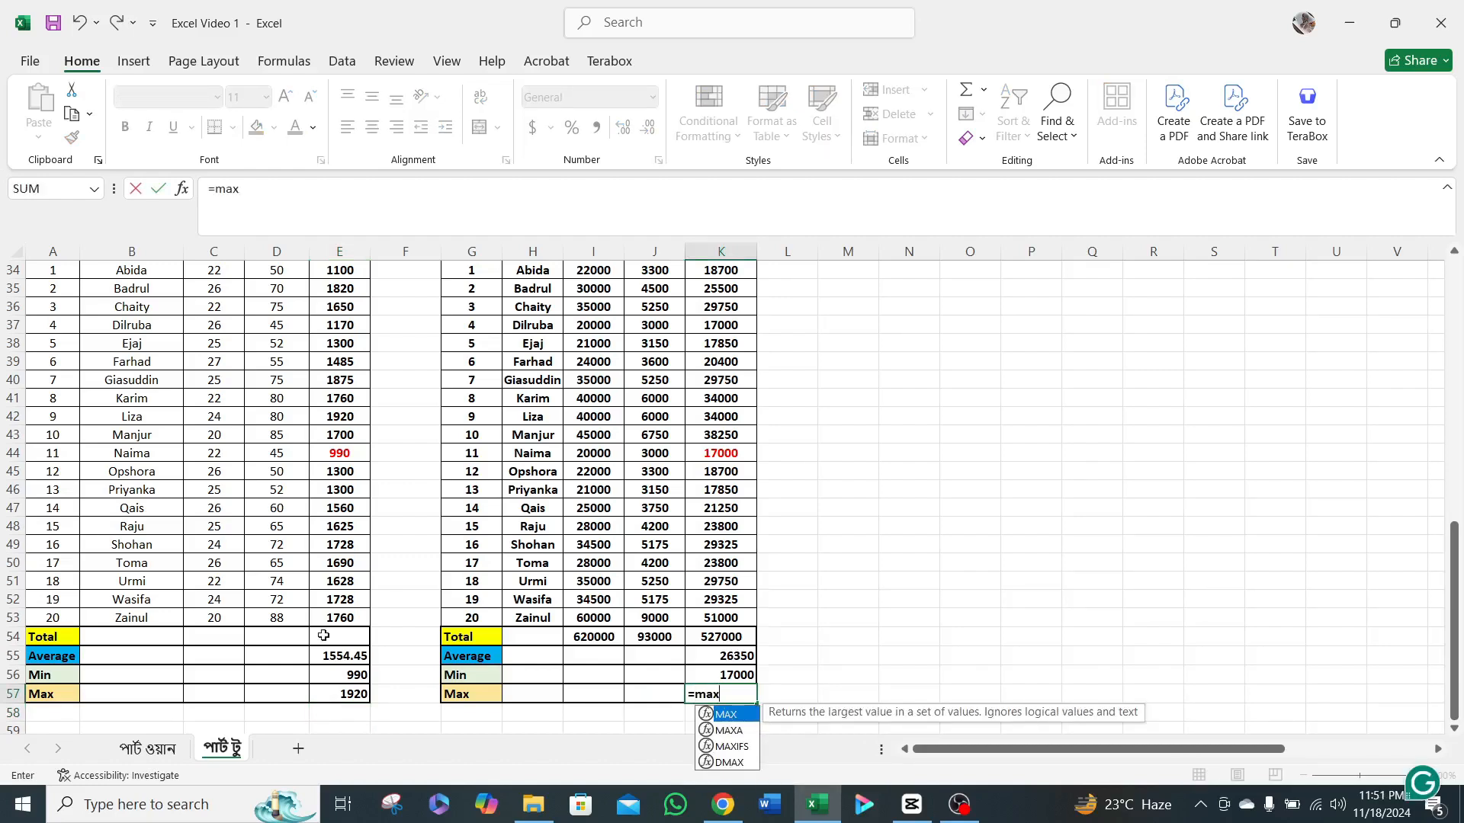
{"action": "double_click", "coordinate": [738, 717]}
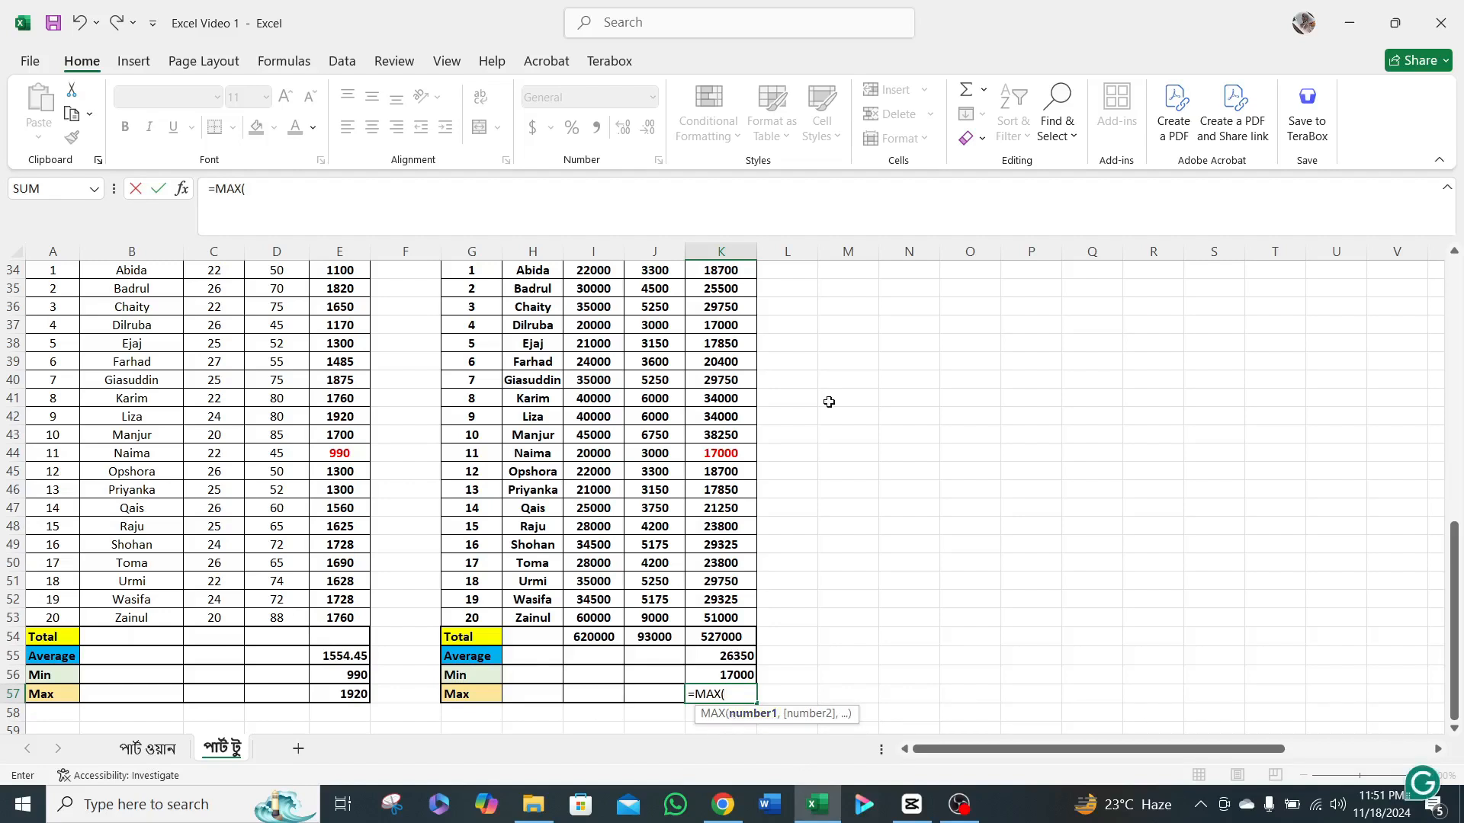
{"action": "scroll", "coordinate": [826, 402], "scroll_direction": "up", "scroll_amount": 2}
{"action": "left_click", "coordinate": [730, 388]}
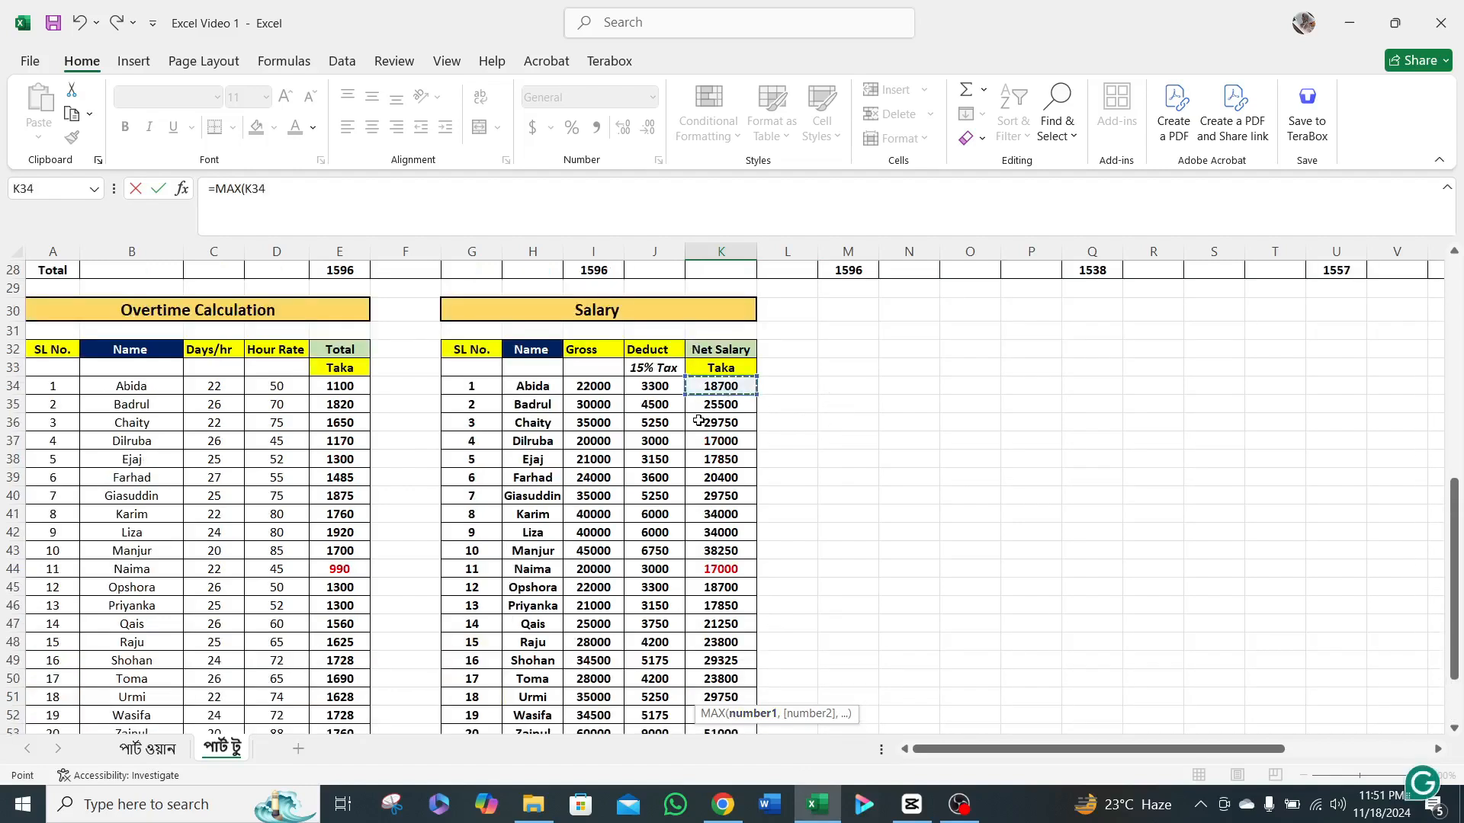
{"action": "scroll", "coordinate": [722, 511], "scroll_direction": "down", "scroll_amount": 3}
{"action": "left_click", "coordinate": [718, 561], "text": "shift"}
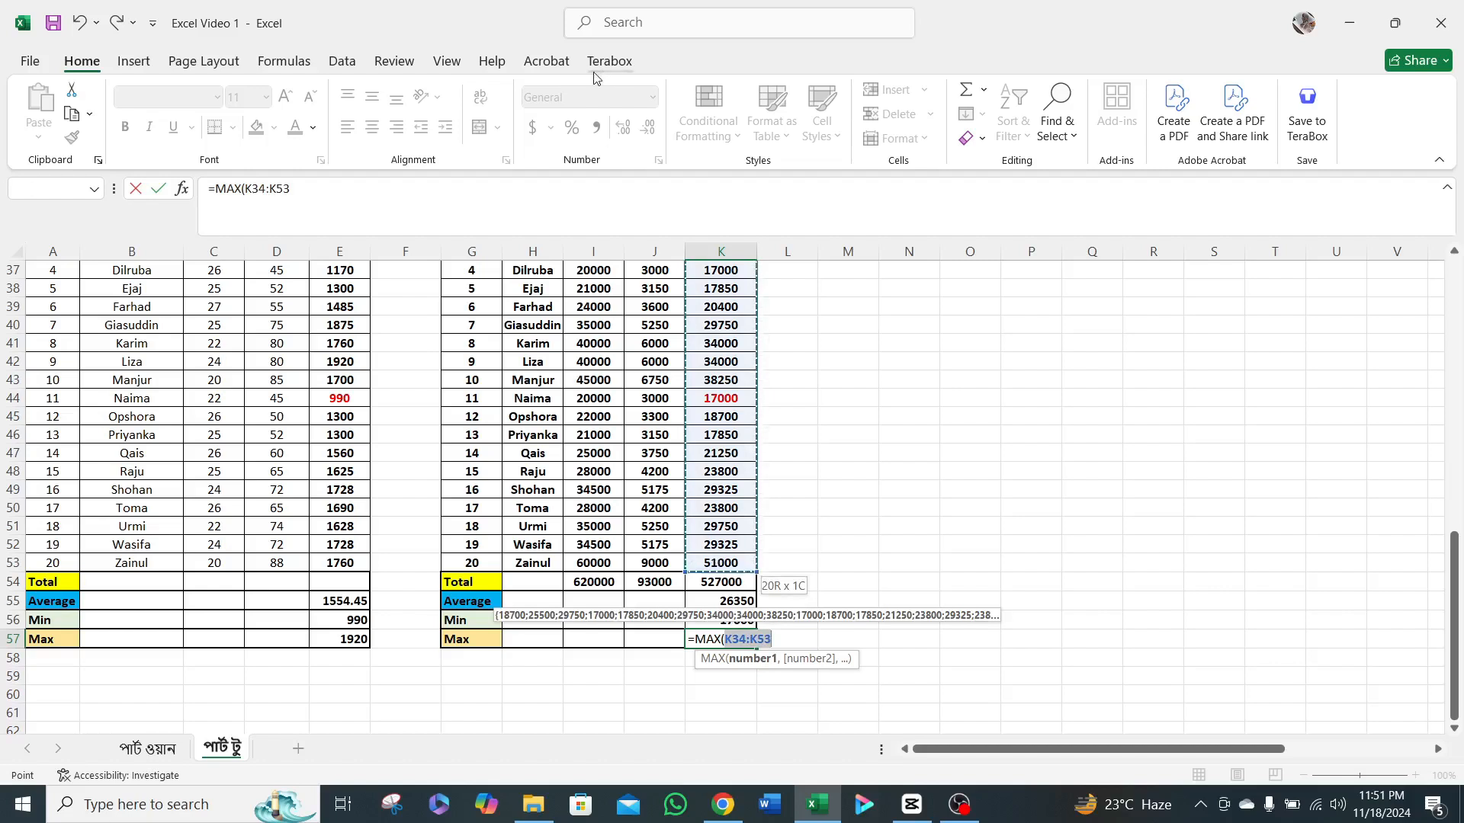
{"action": "left_click", "coordinate": [356, 185]}
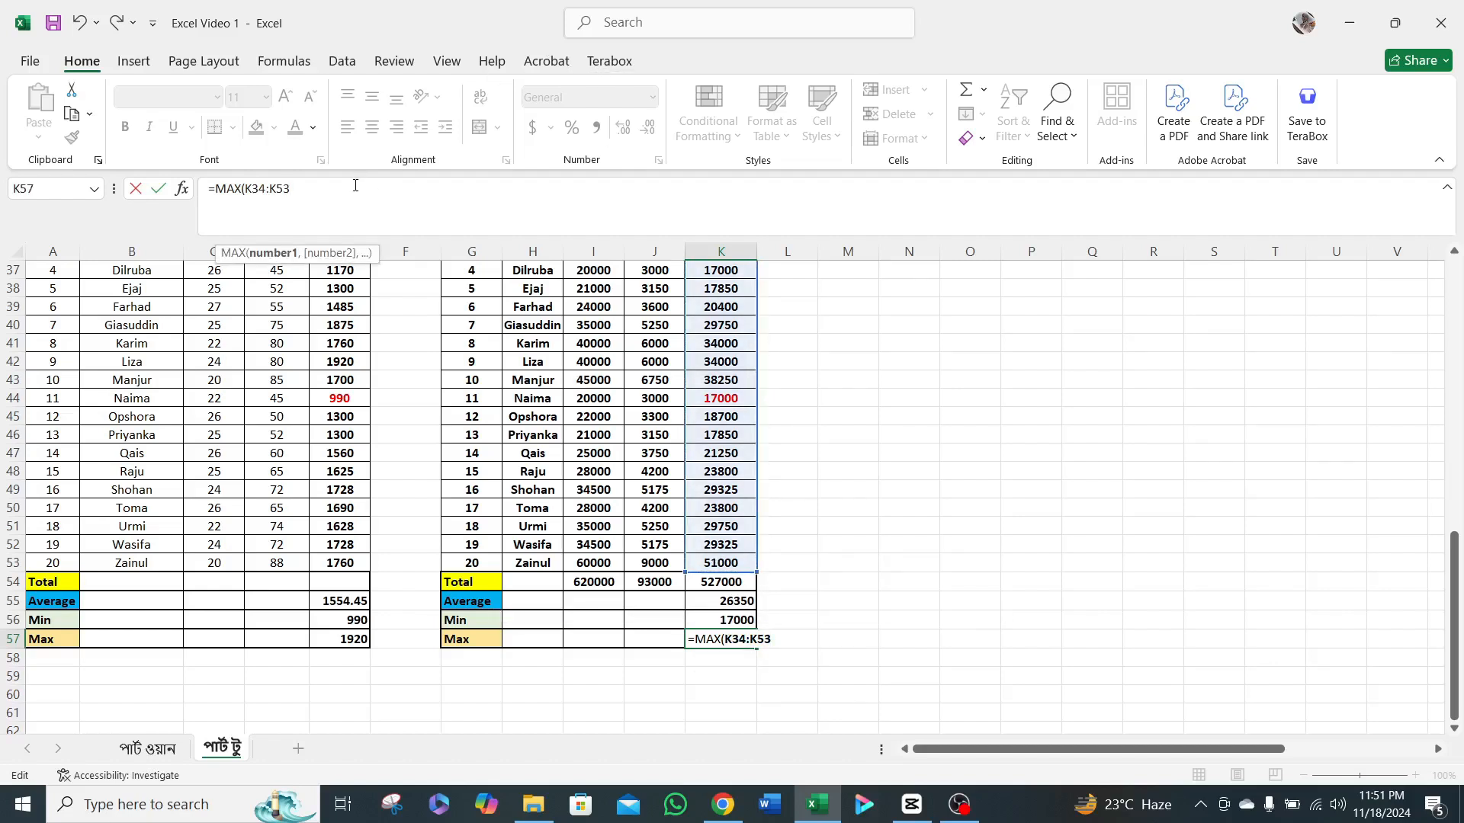
{"action": "type", "text": ")"}
{"action": "key", "text": "Return"}
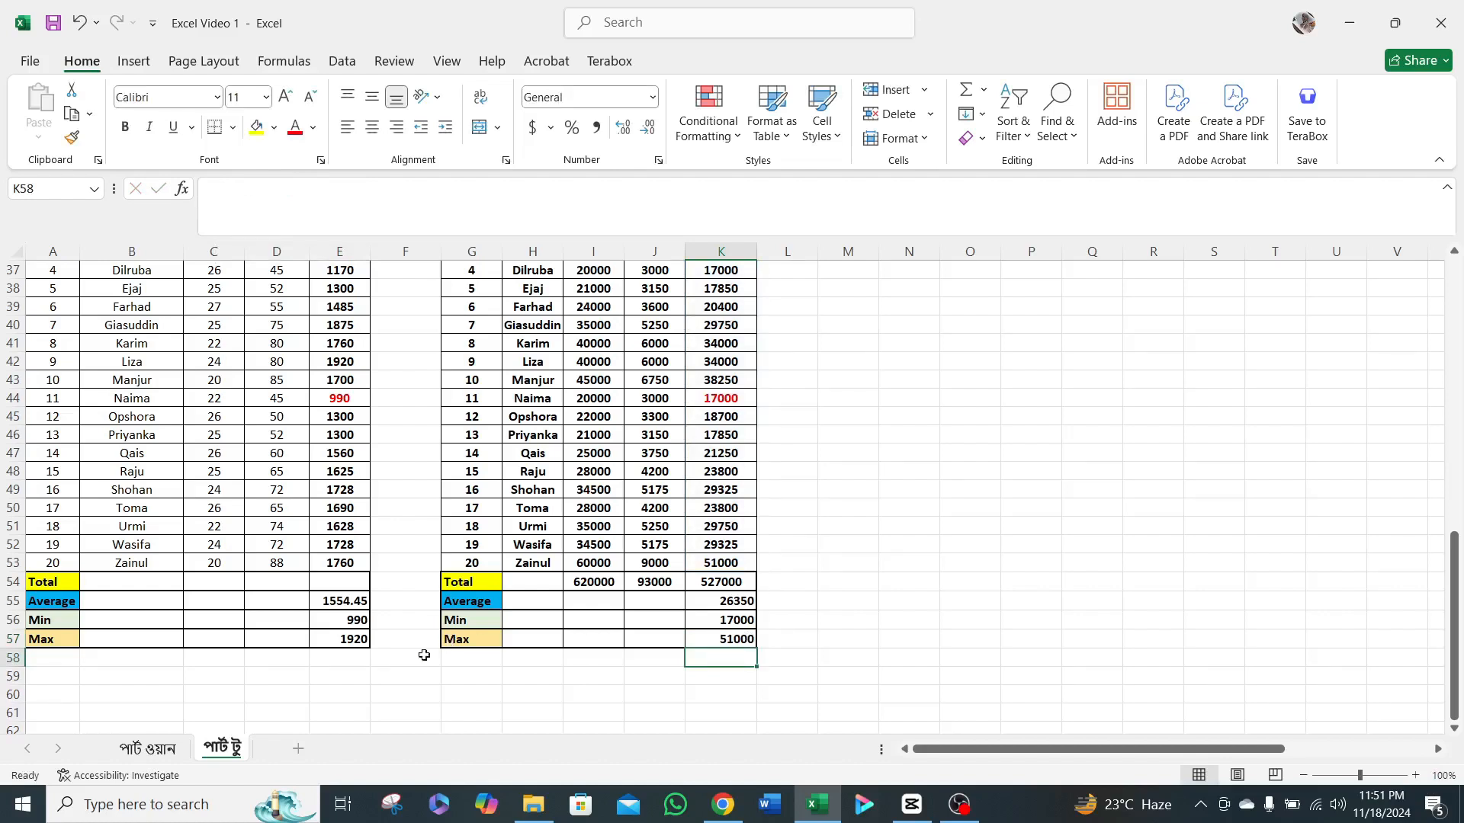
{"action": "left_click", "coordinate": [42, 640]}
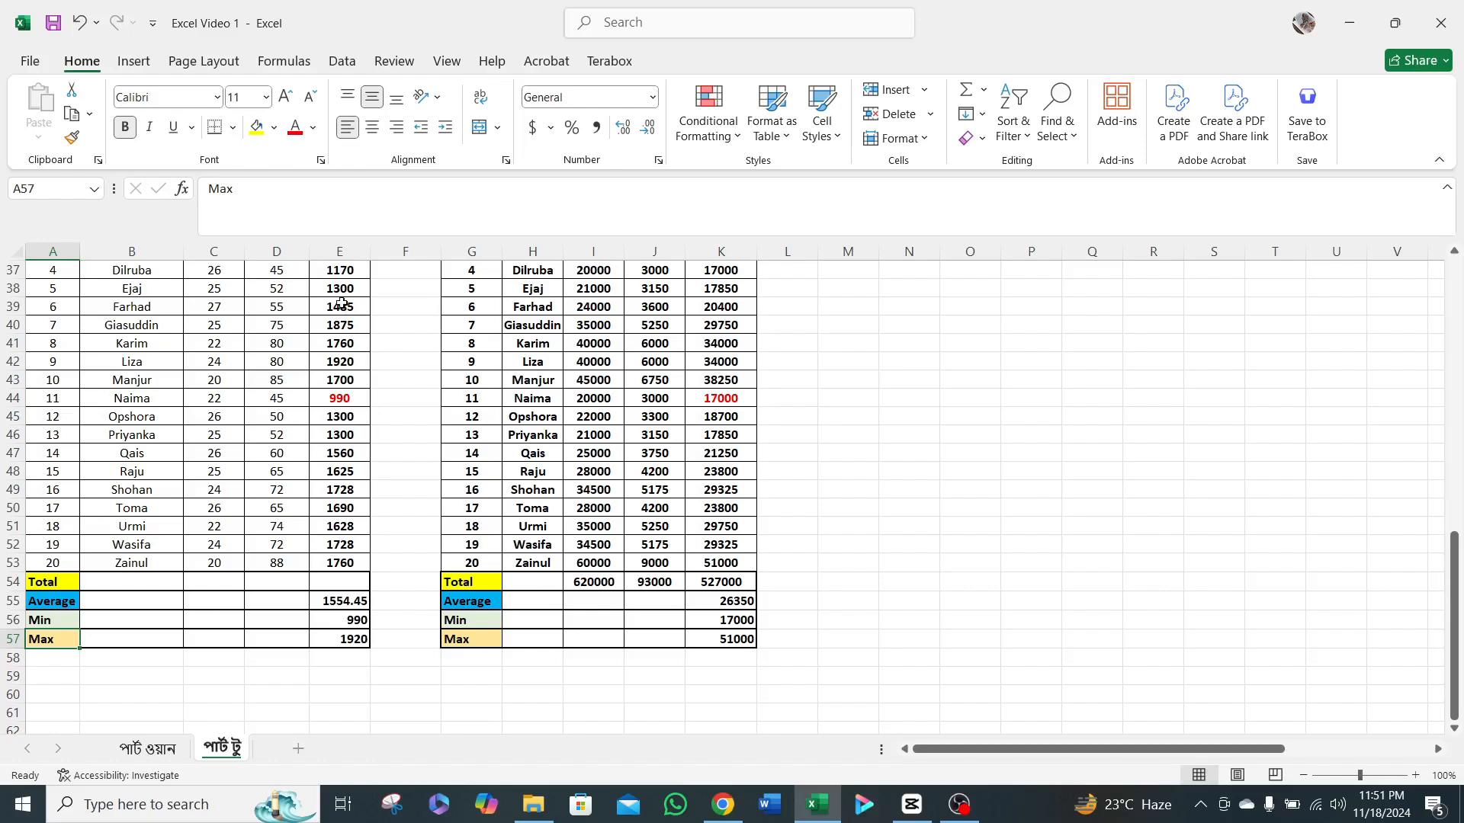
{"action": "left_click_drag", "start_coordinate": [341, 303], "coordinate": [335, 454]}
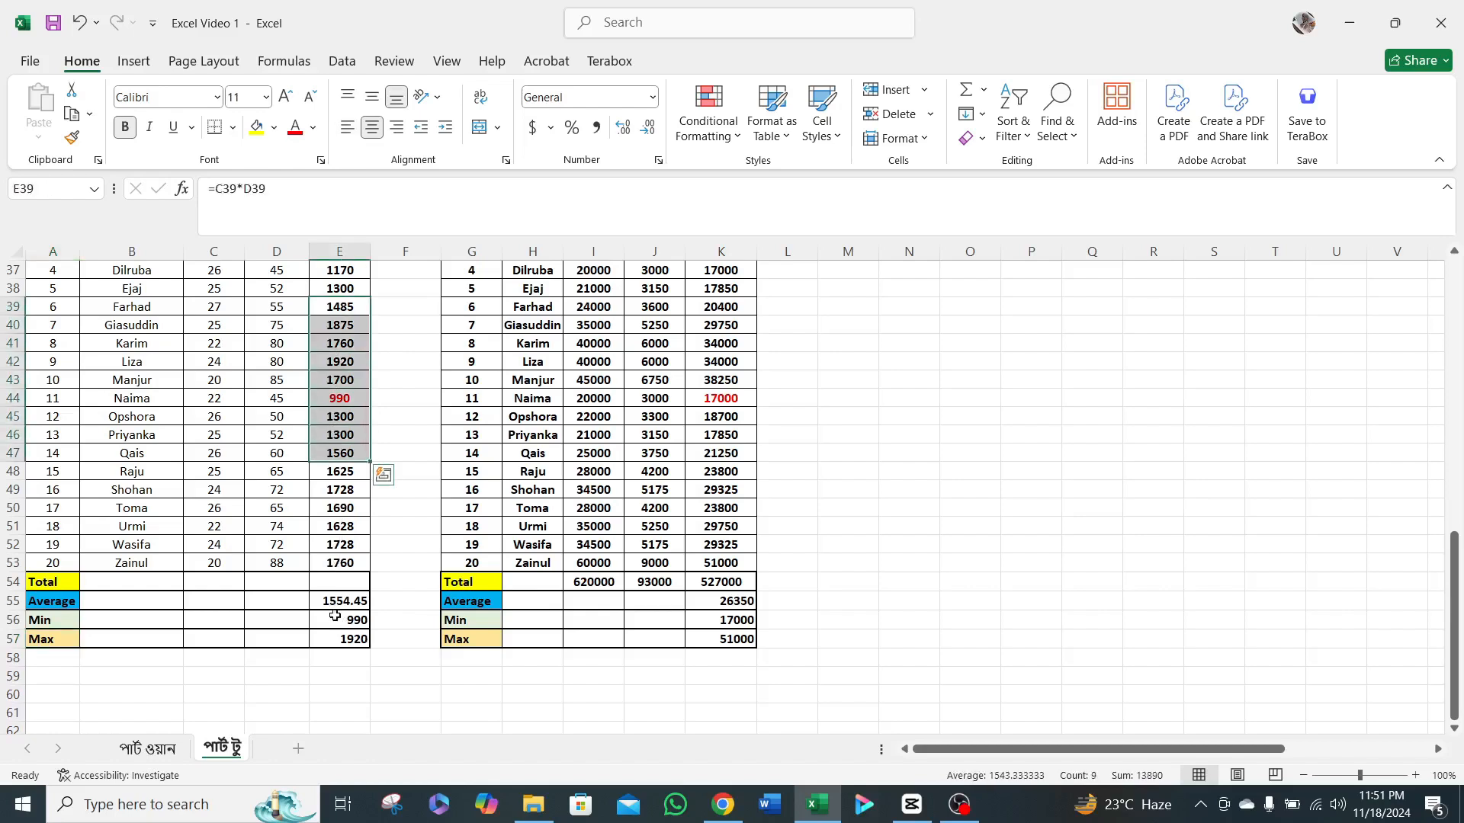
{"action": "left_click", "coordinate": [338, 639]}
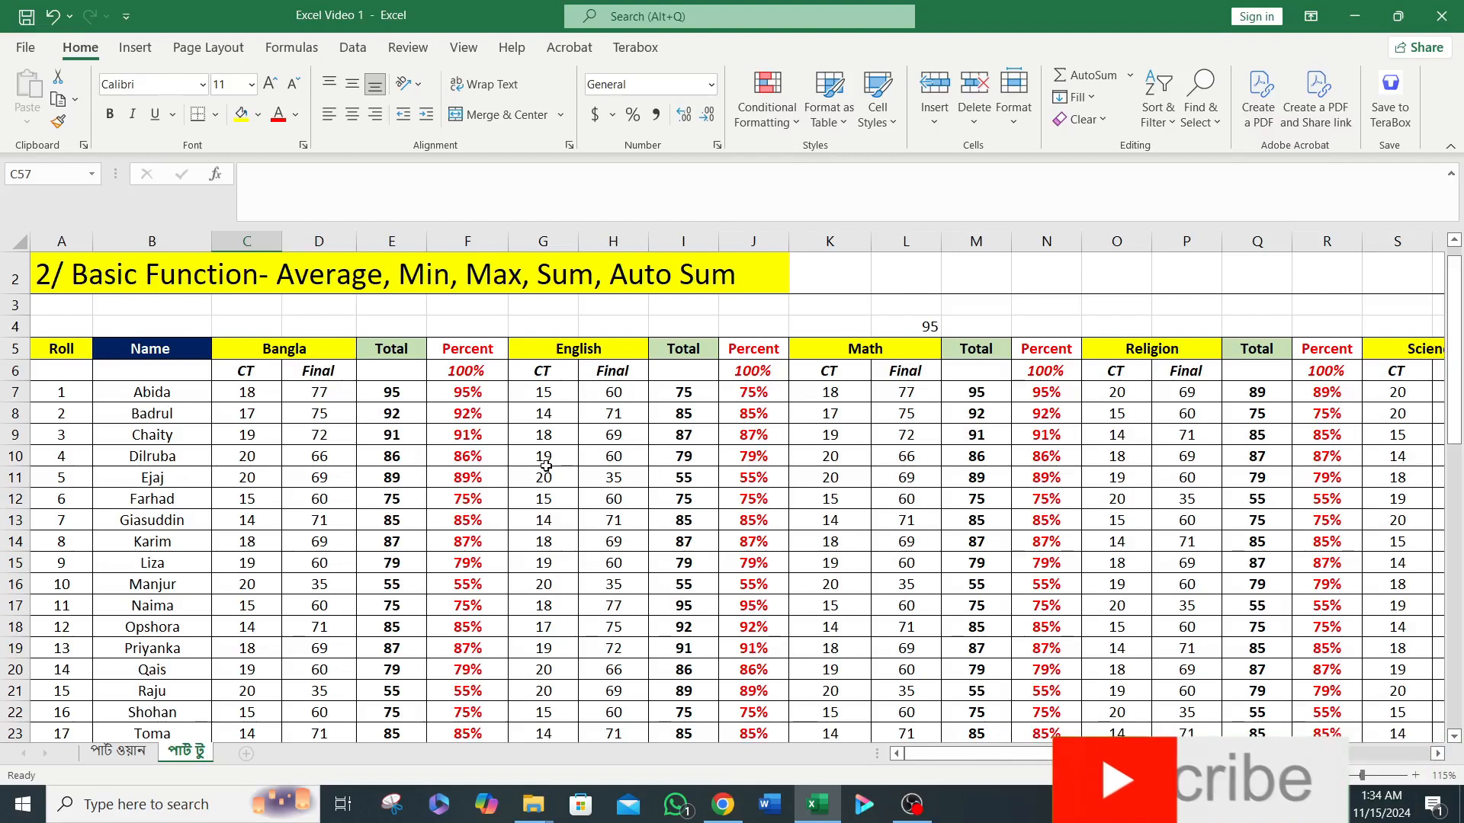
{"action": "scroll", "coordinate": [488, 393], "scroll_direction": "down", "scroll_amount": 1}
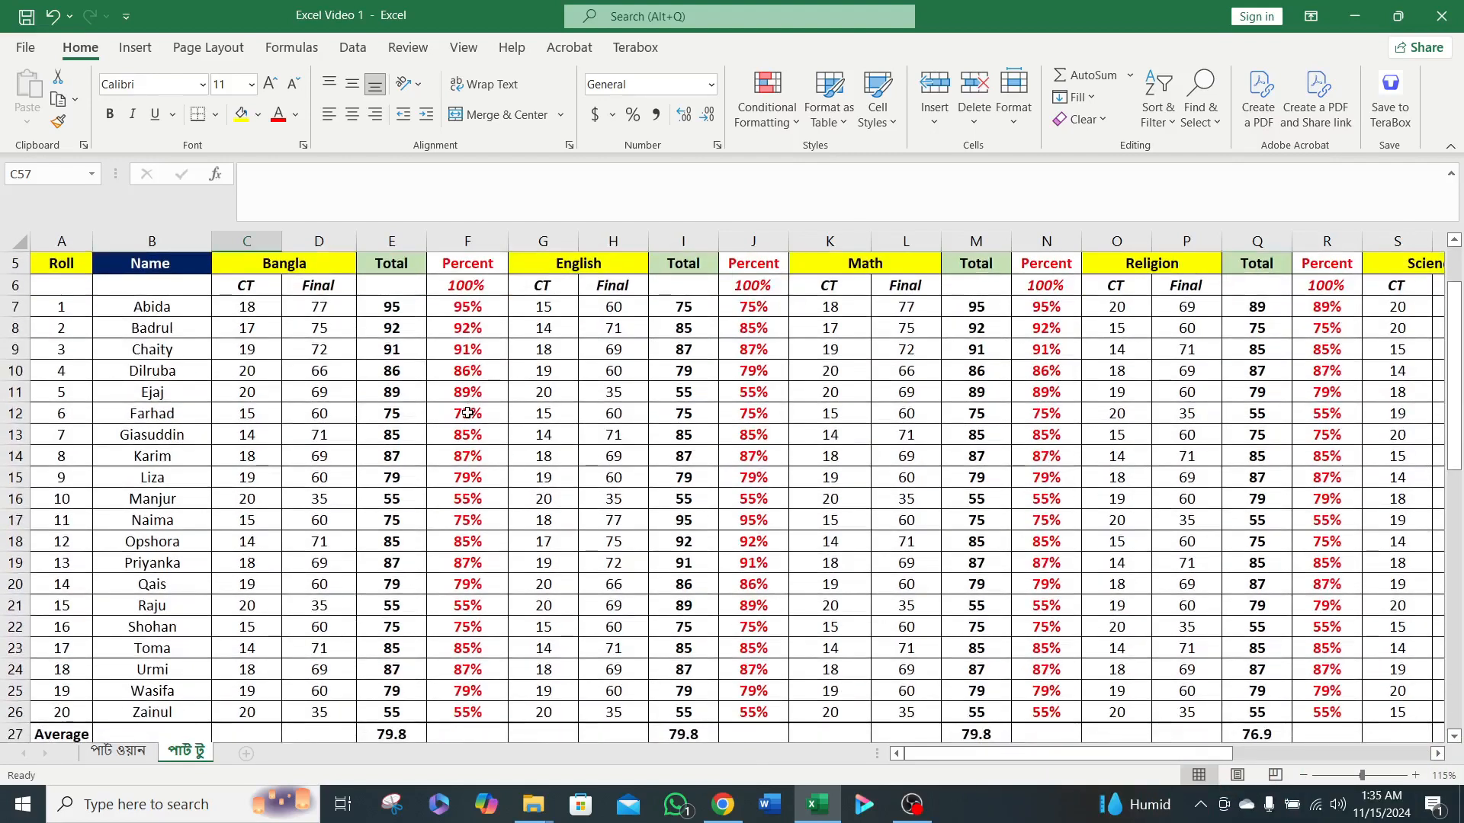
{"action": "scroll", "coordinate": [447, 445], "scroll_direction": "up", "scroll_amount": 2}
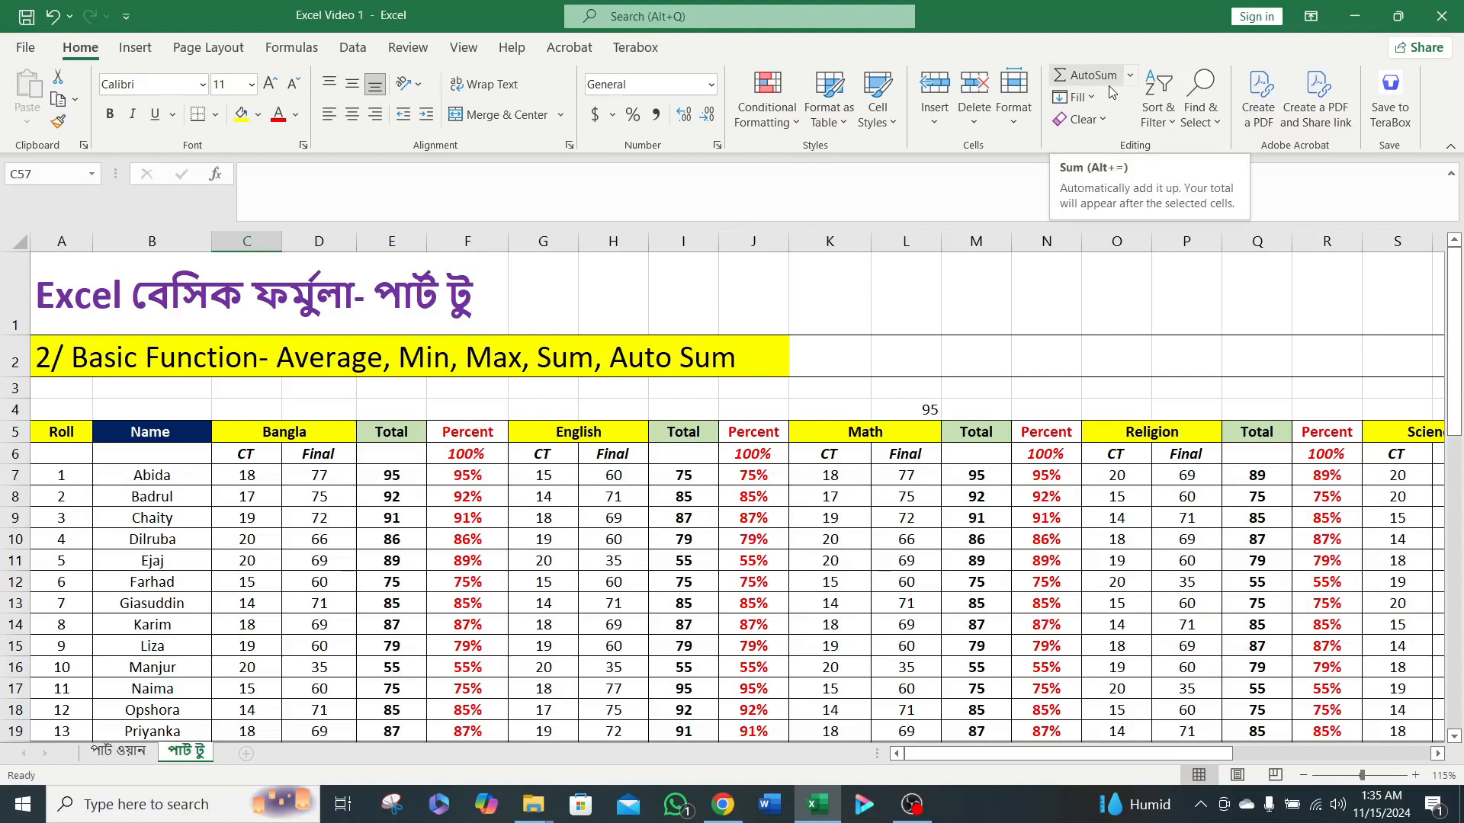
{"action": "left_click", "coordinate": [665, 500]}
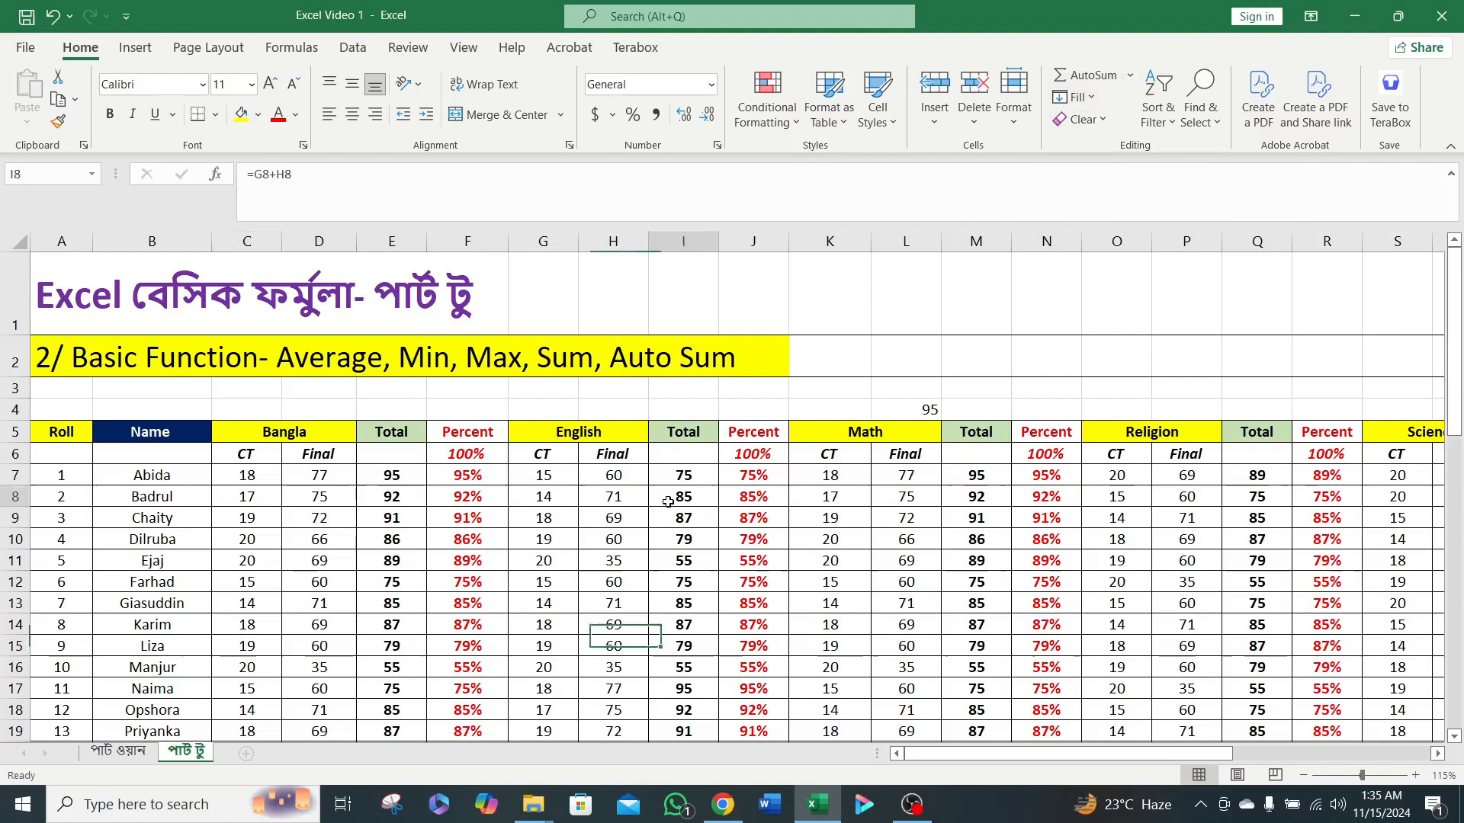
Insert a blank row 28 directly below the Average row of the marks table.
{"action": "scroll", "coordinate": [504, 496], "scroll_direction": "down", "scroll_amount": 2}
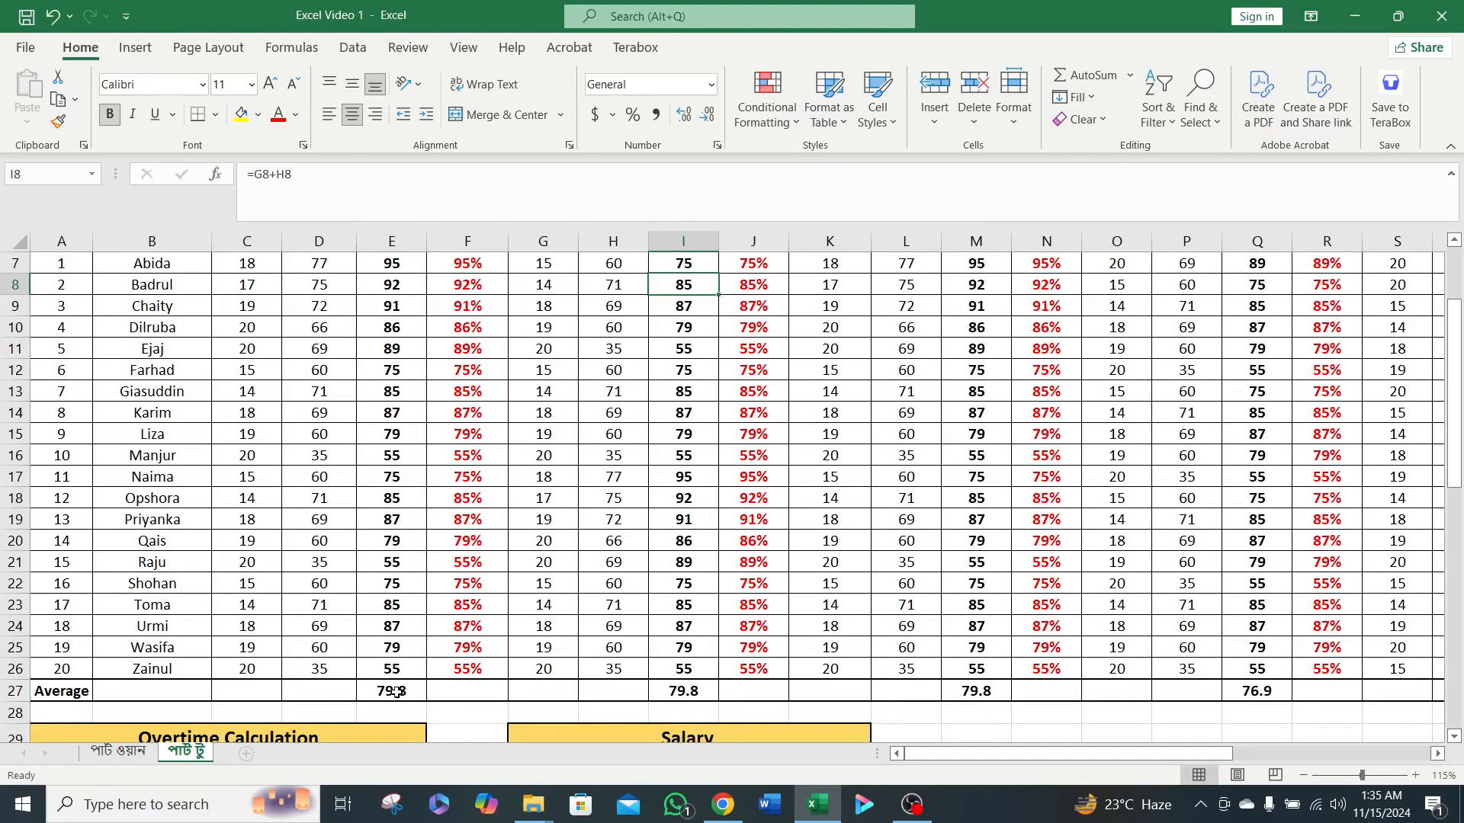
{"action": "scroll", "coordinate": [421, 671], "scroll_direction": "down", "scroll_amount": 1}
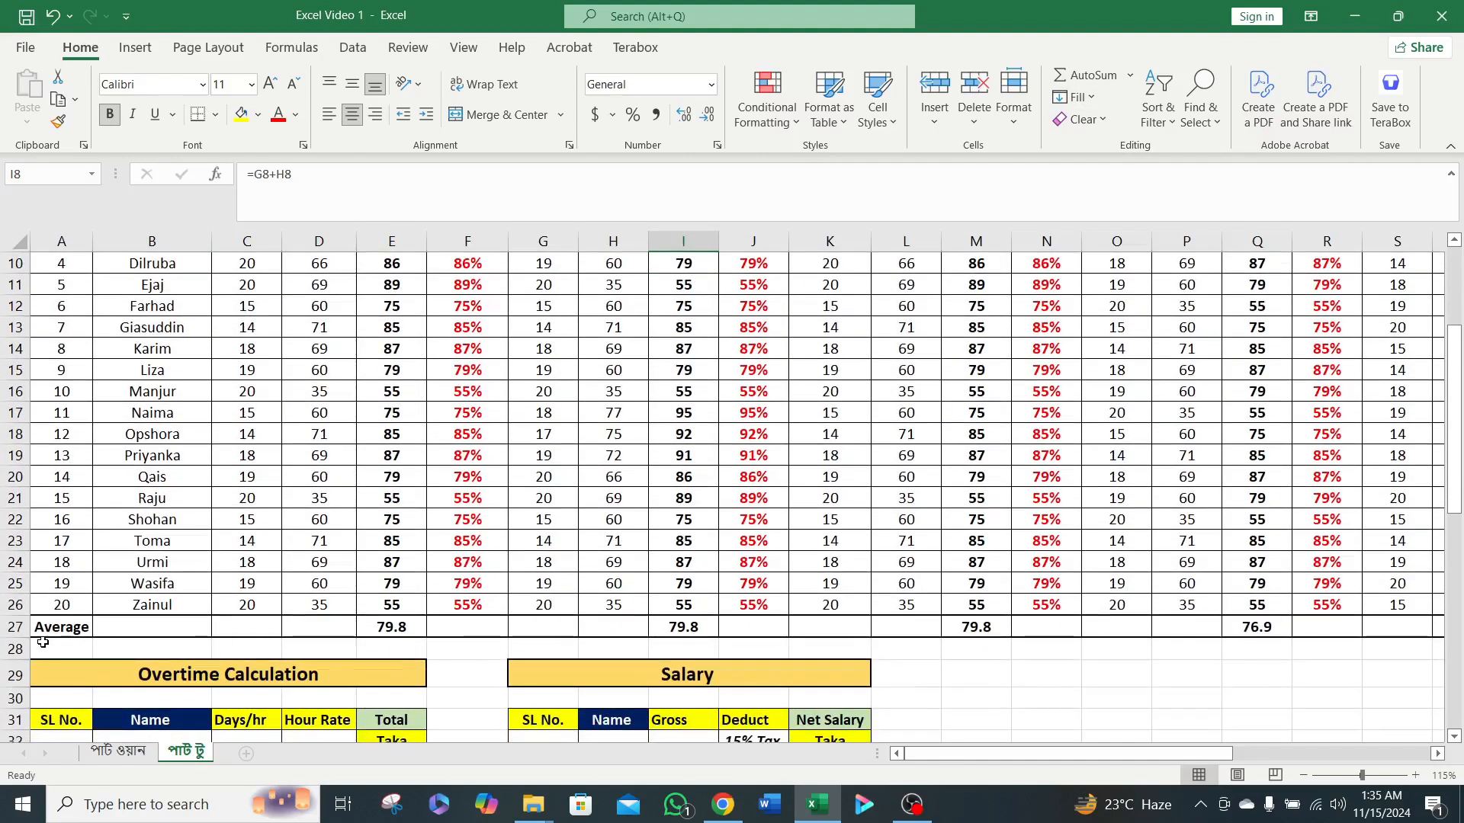
{"action": "left_click", "coordinate": [6, 648]}
{"action": "right_click", "coordinate": [5, 648]}
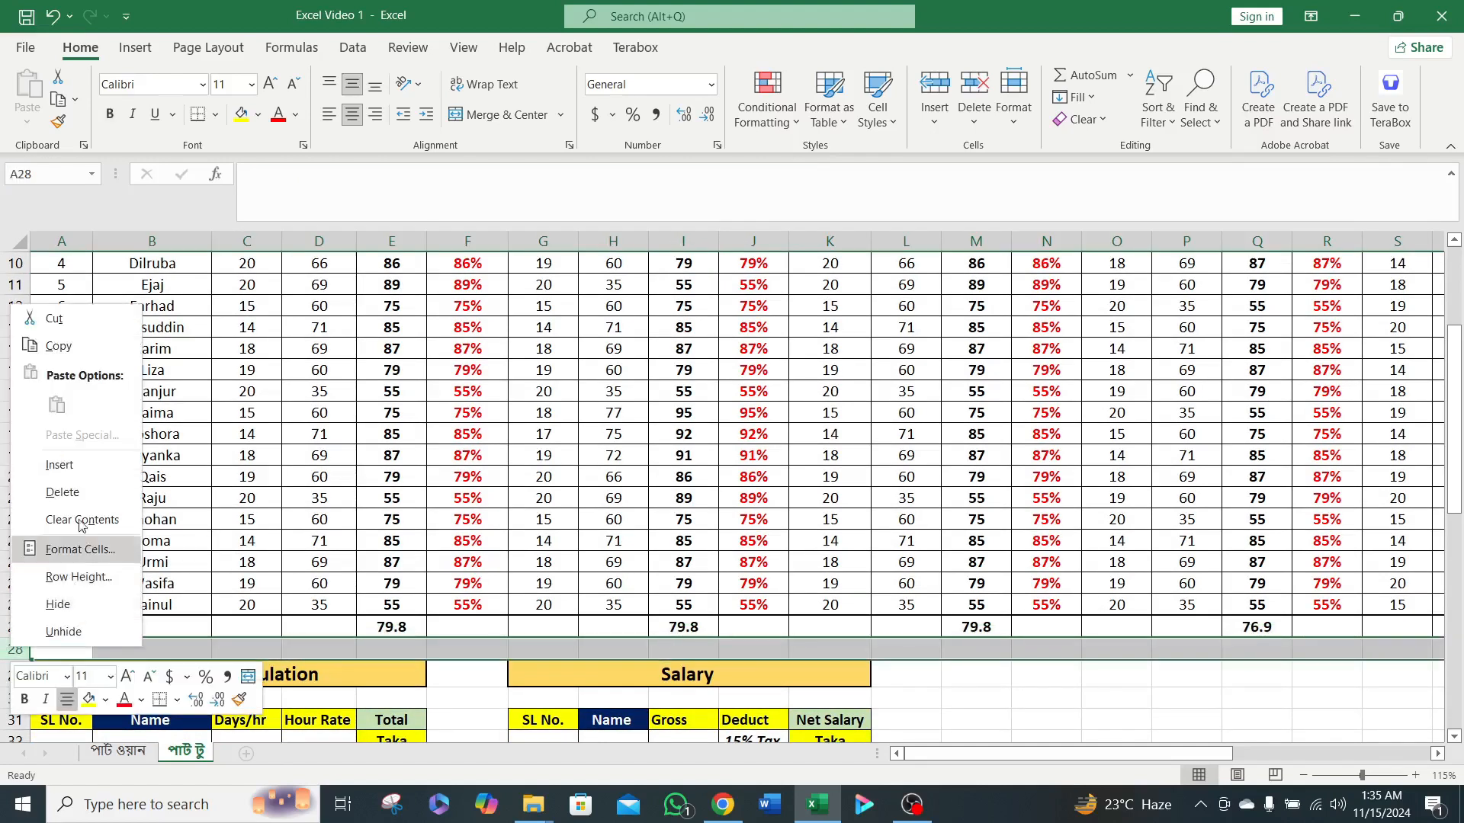
{"action": "left_click", "coordinate": [71, 463]}
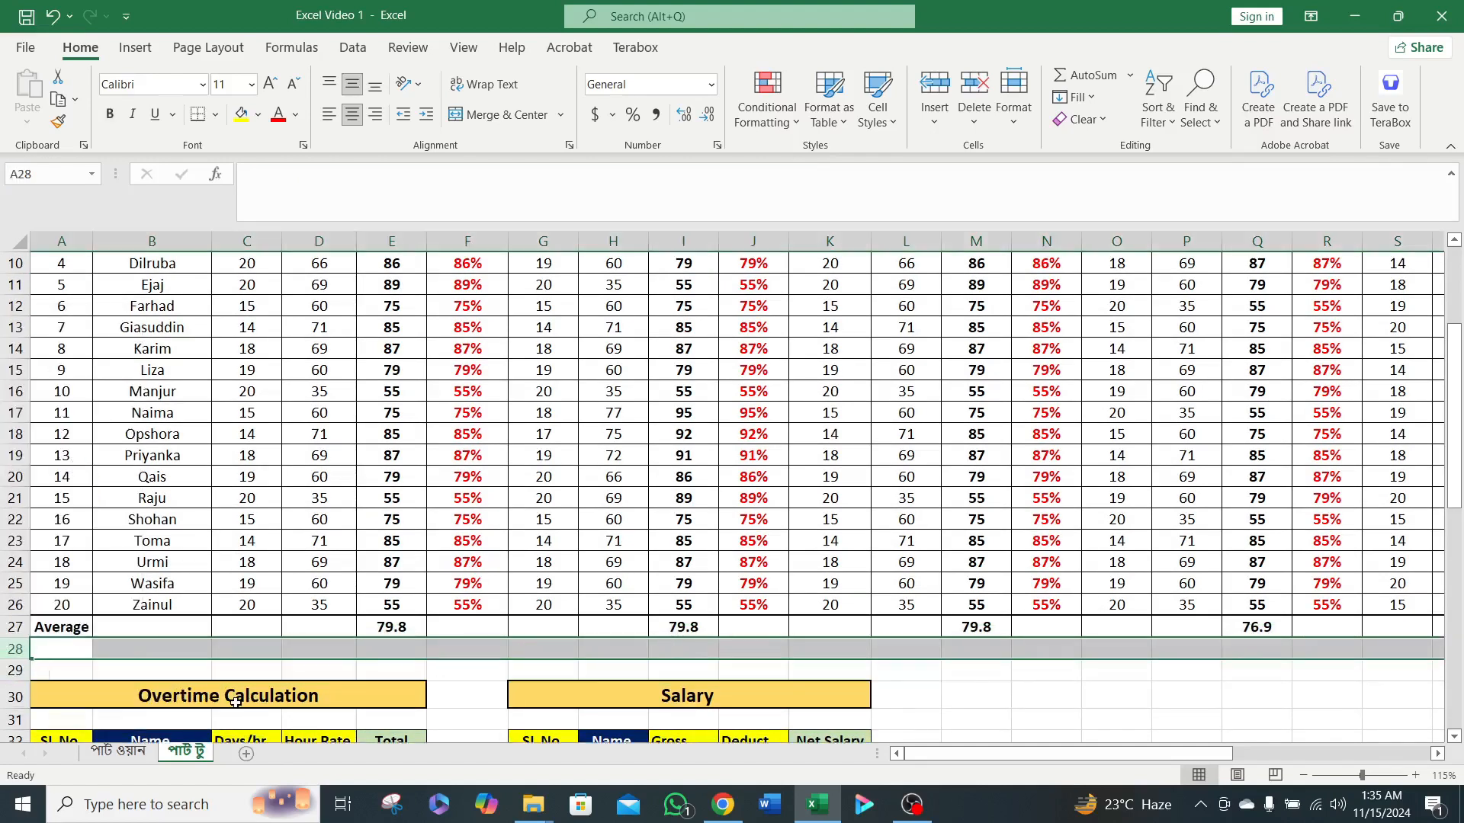
Apply All Borders to the whole of row 28 below the Average row.
{"action": "left_click", "coordinate": [67, 647]}
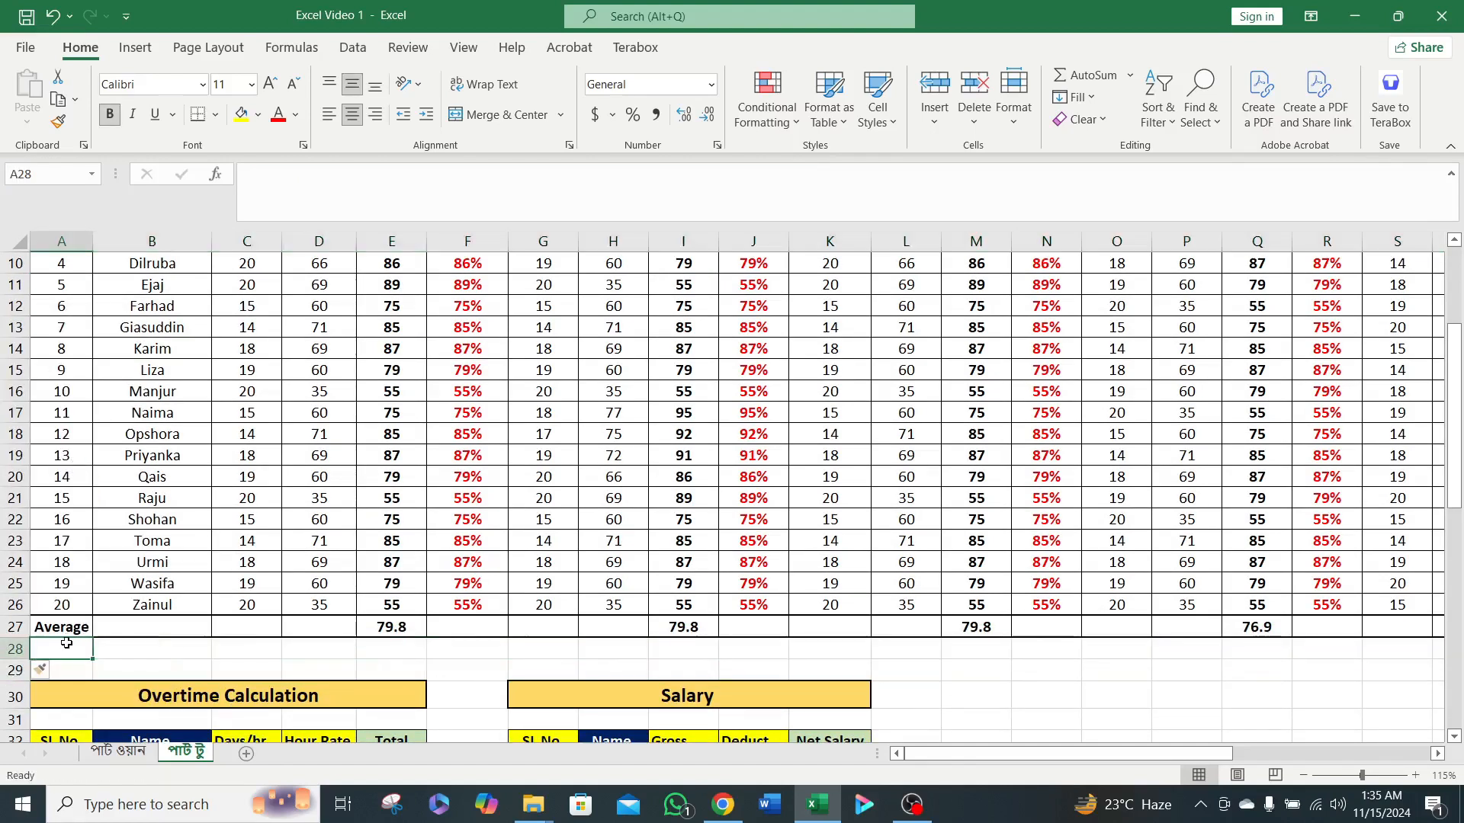
{"action": "left_click", "coordinate": [11, 649]}
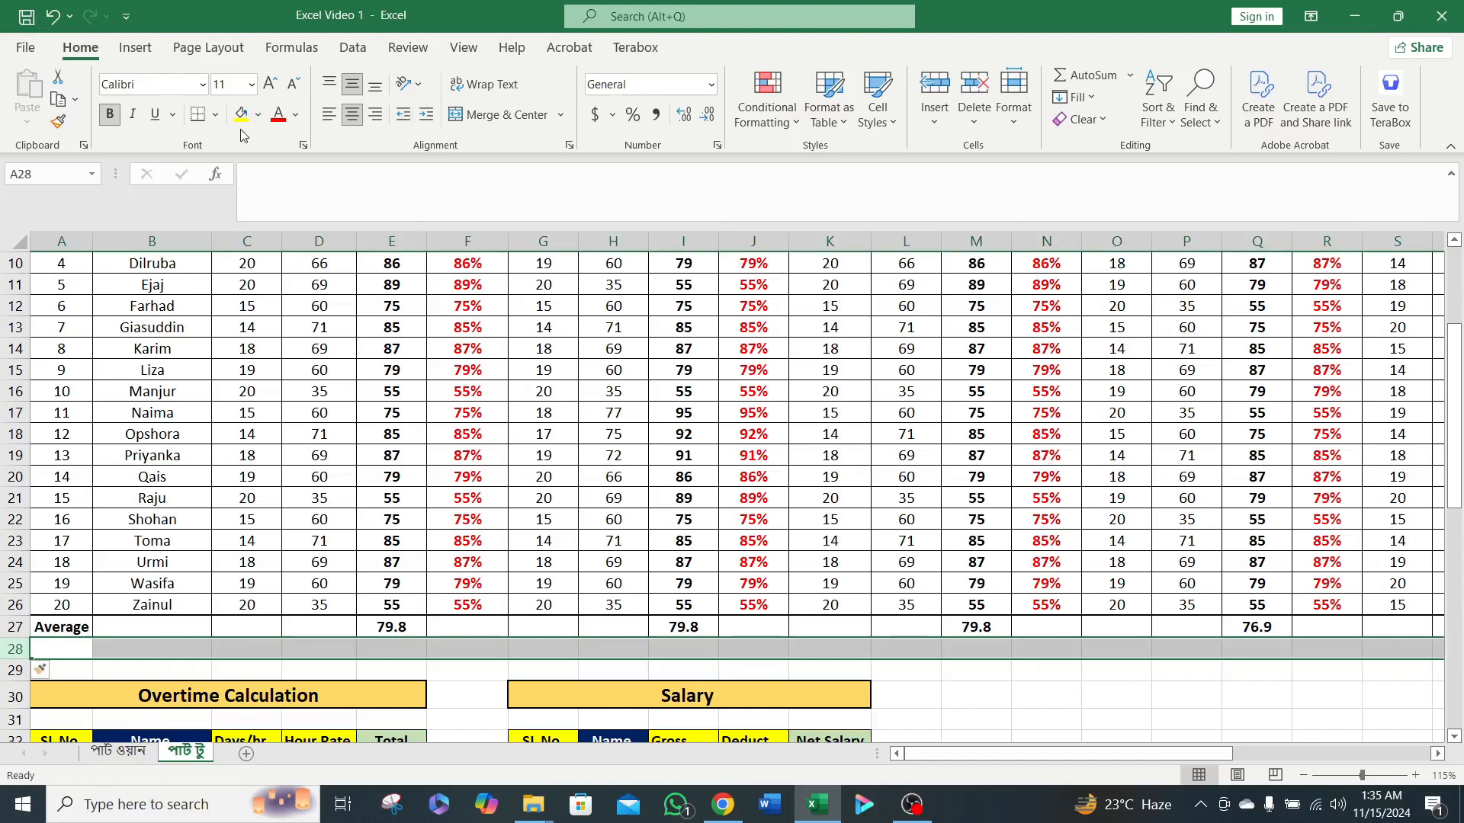
{"action": "left_click", "coordinate": [214, 121]}
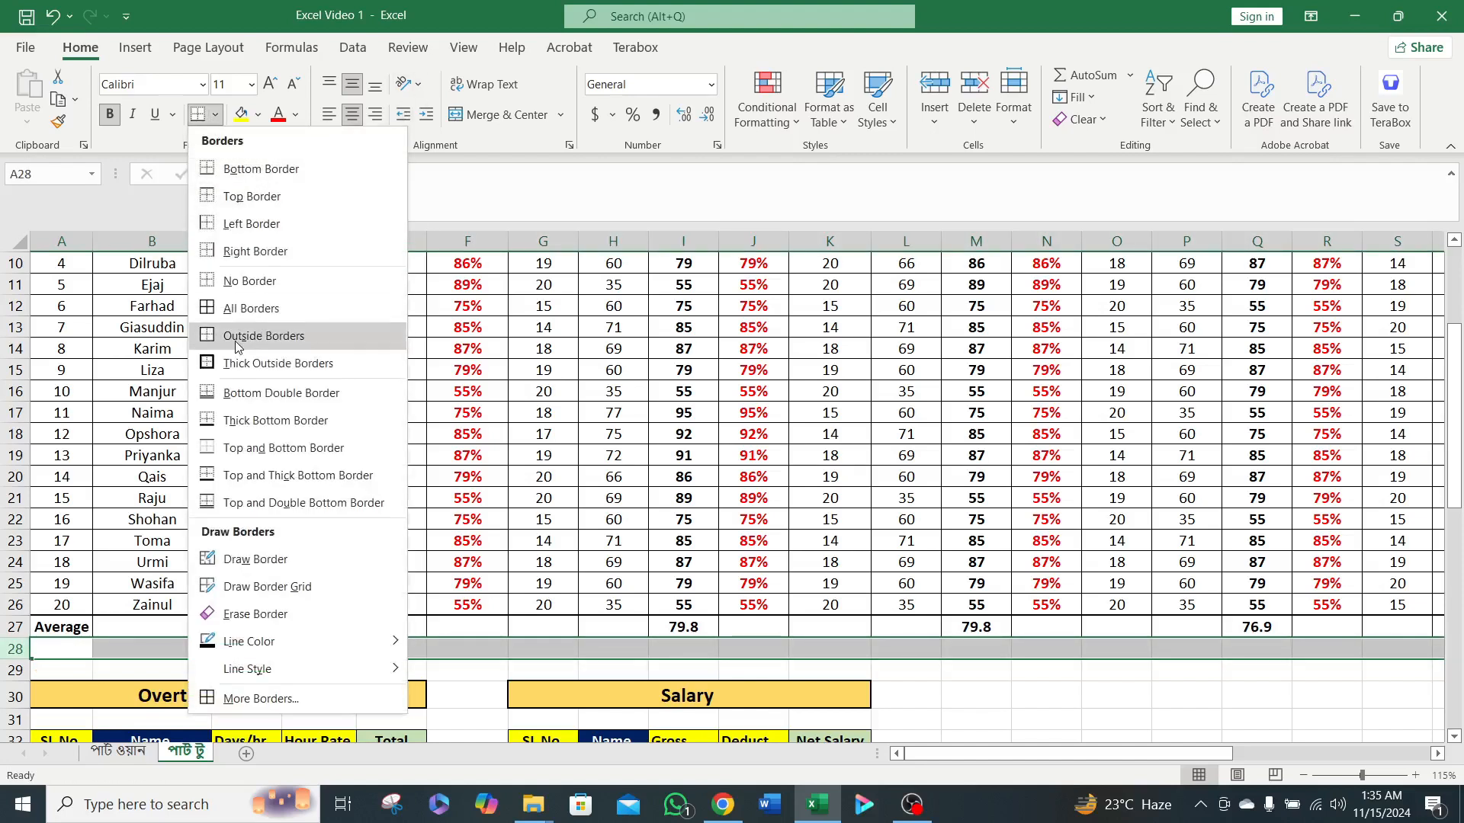
{"action": "left_click", "coordinate": [268, 308]}
{"action": "left_click", "coordinate": [965, 691]}
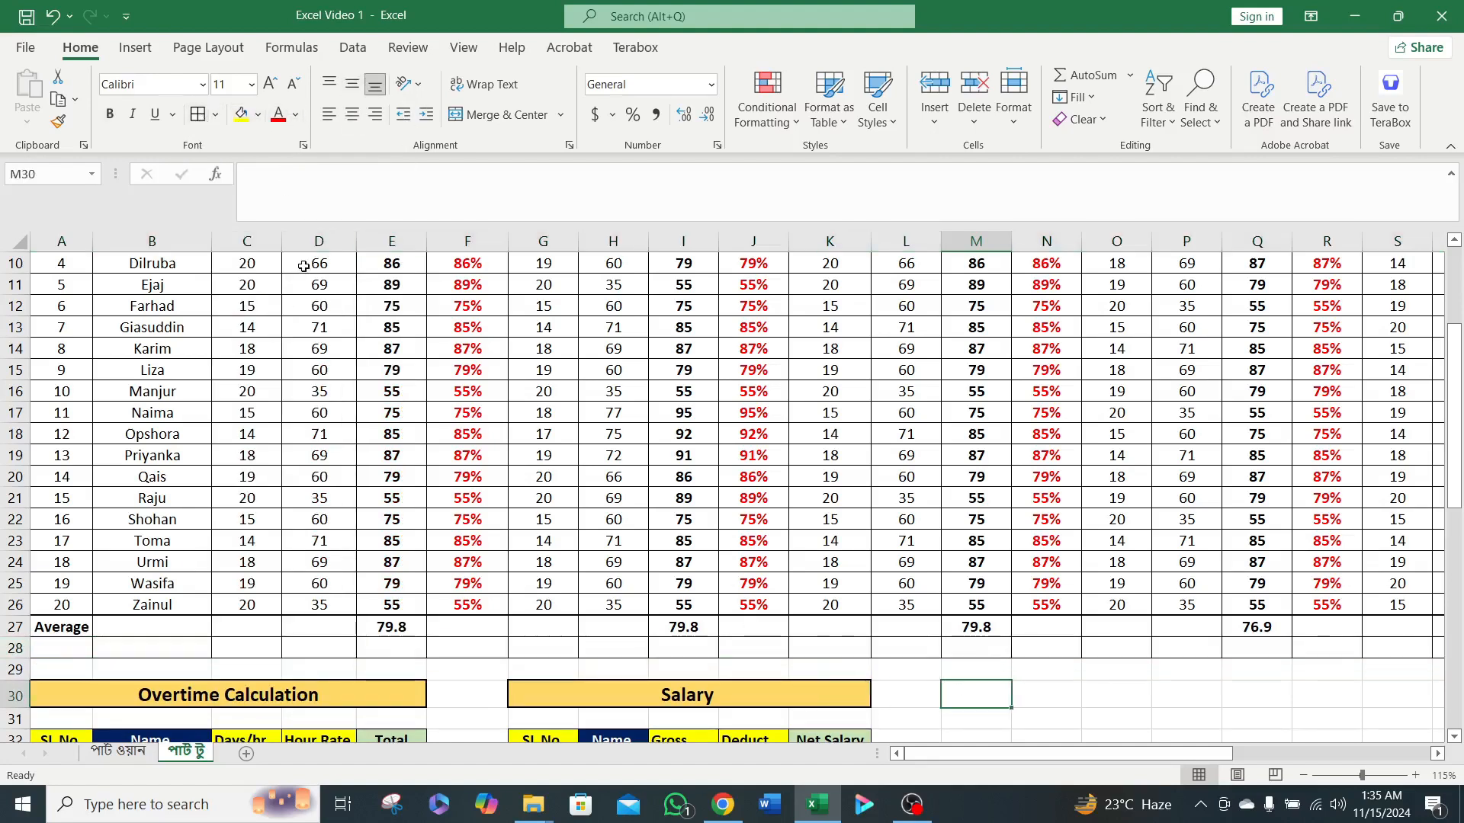
Enter the label Total in cell A28, below the Average label.
{"action": "left_click", "coordinate": [68, 646]}
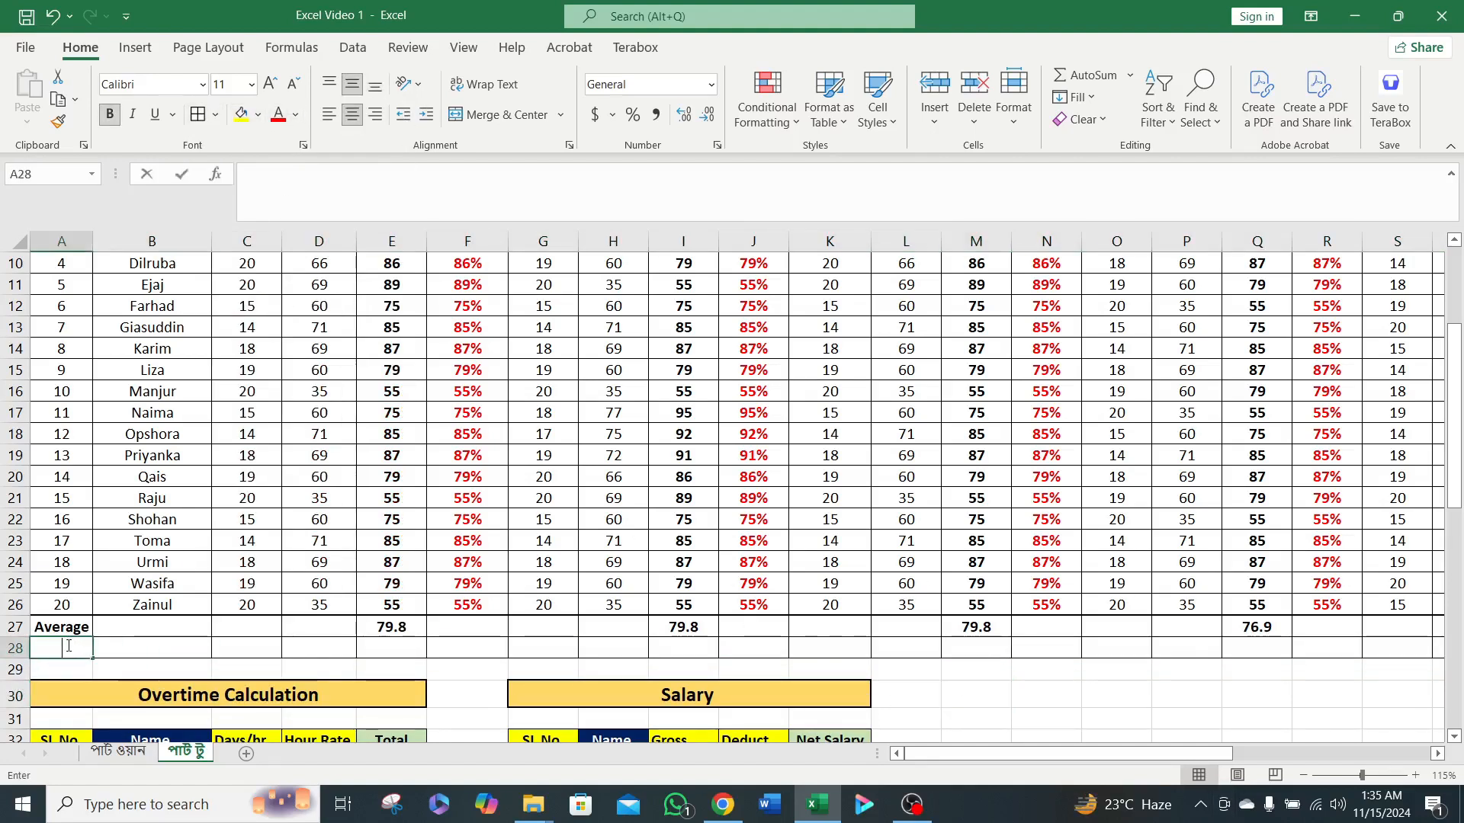
{"action": "type", "text": "To"}
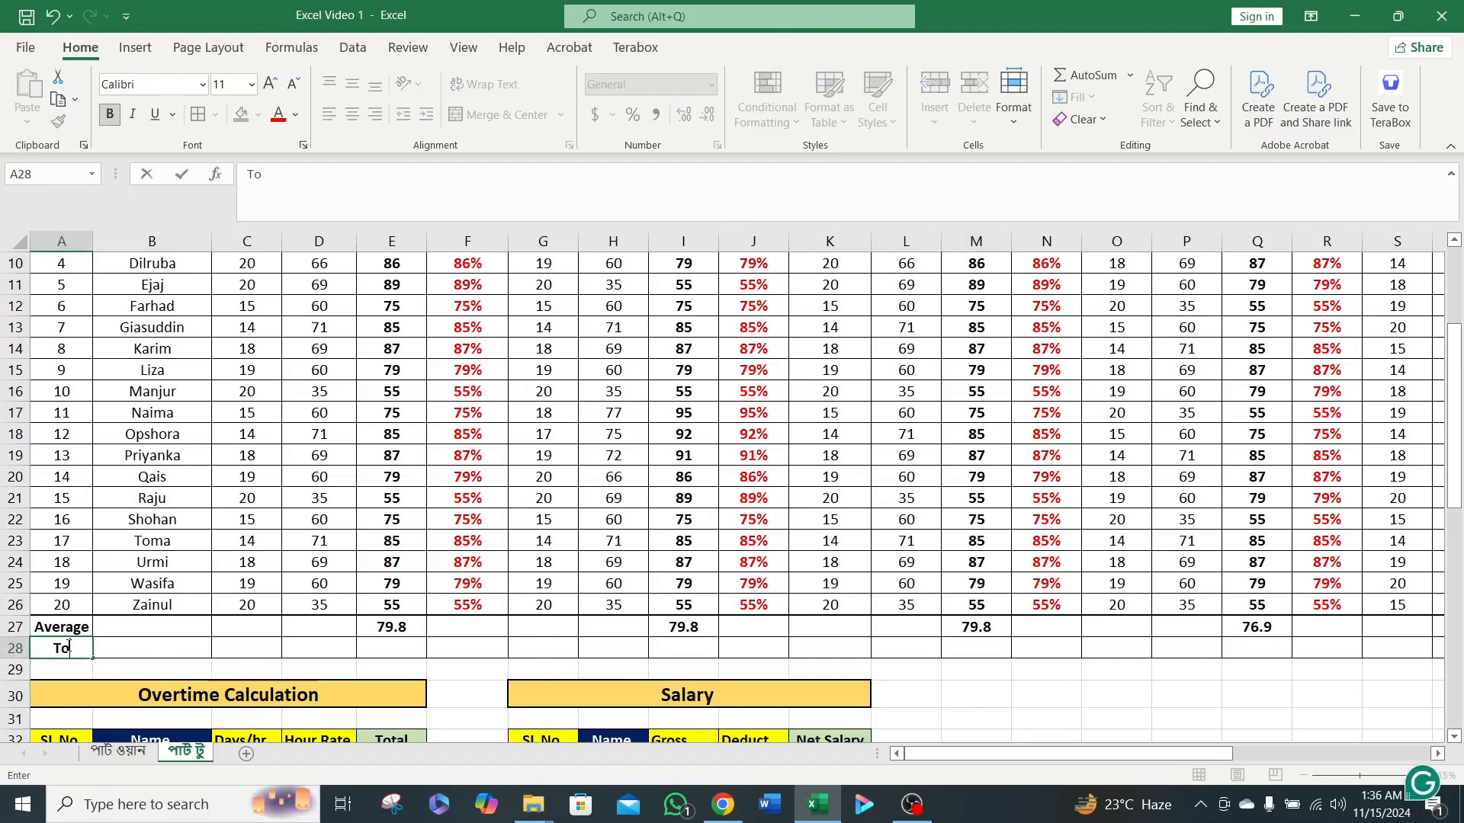
{"action": "type", "text": "tal"}
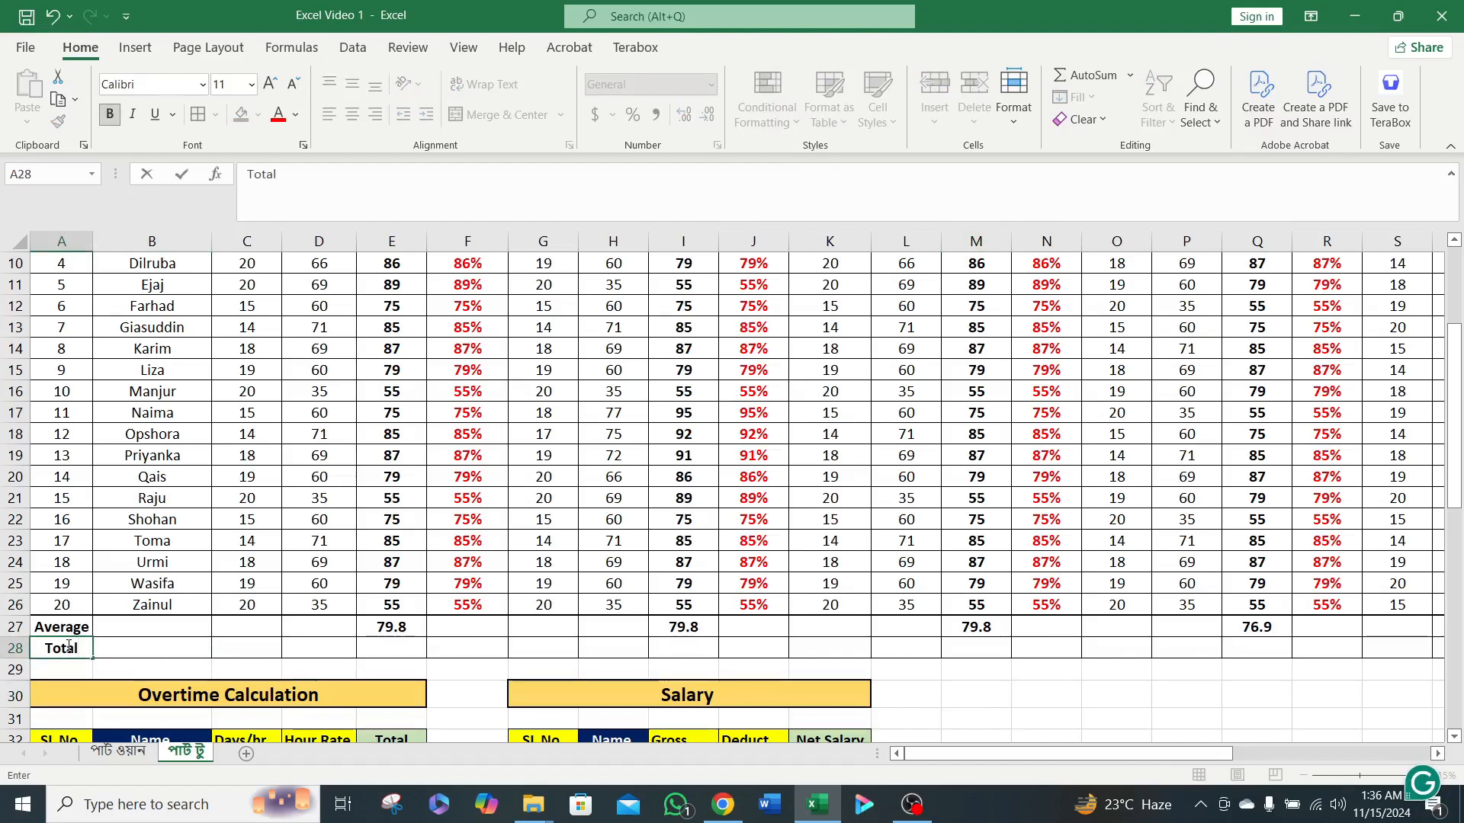
{"action": "left_click", "coordinate": [145, 642]}
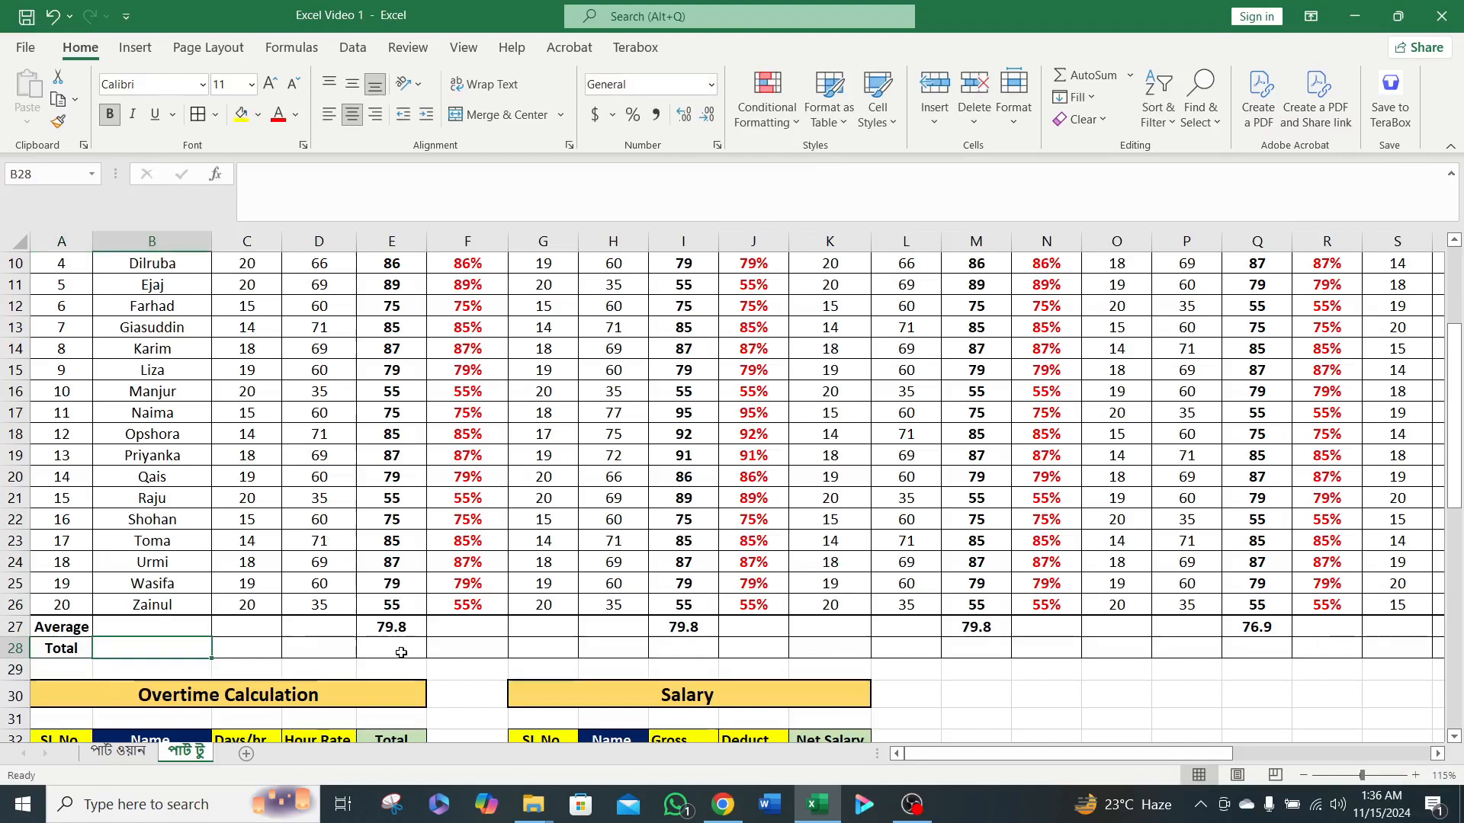
{"action": "left_click", "coordinate": [434, 648]}
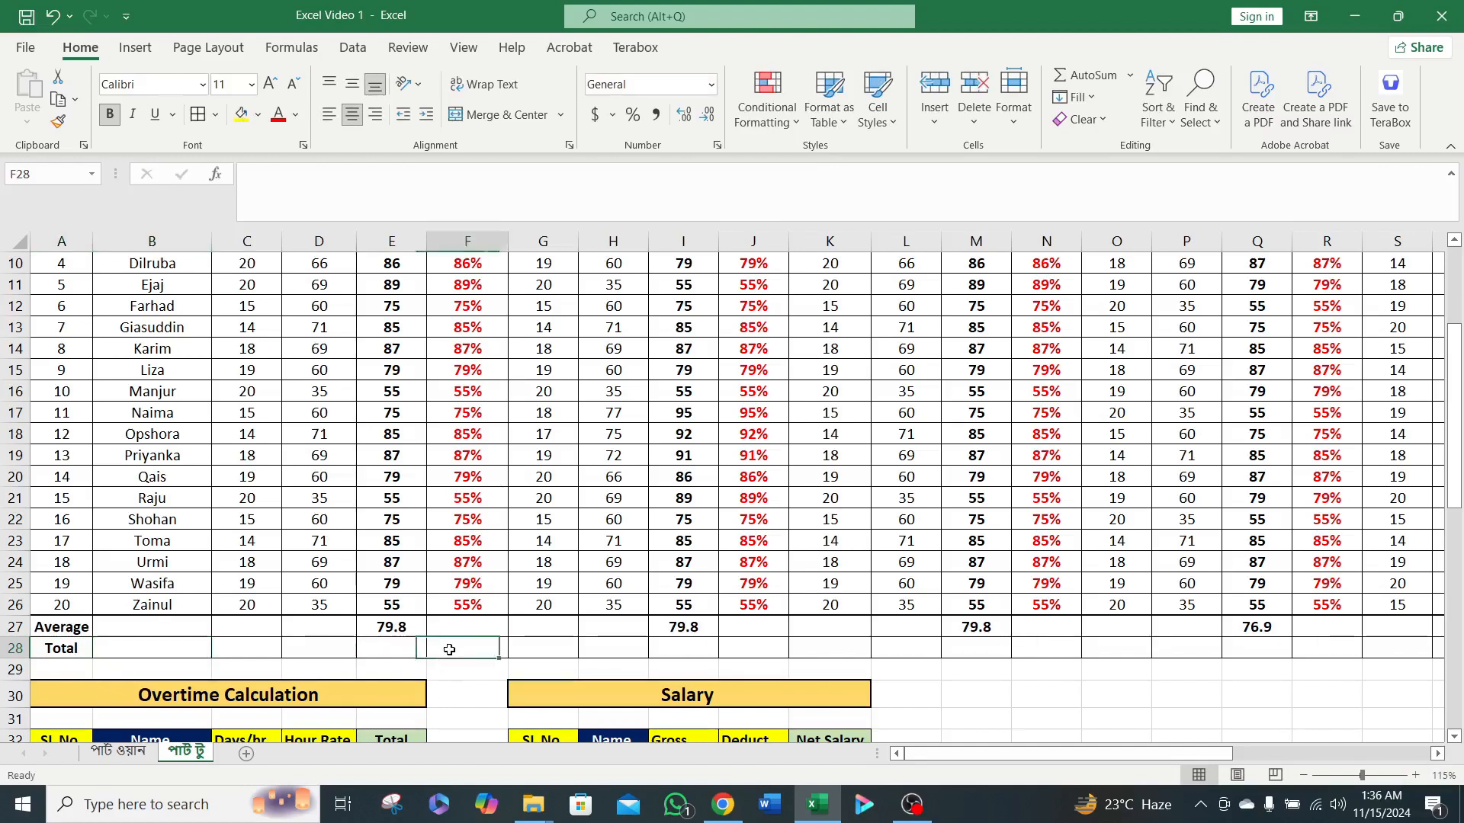
{"action": "left_click", "coordinate": [719, 647]}
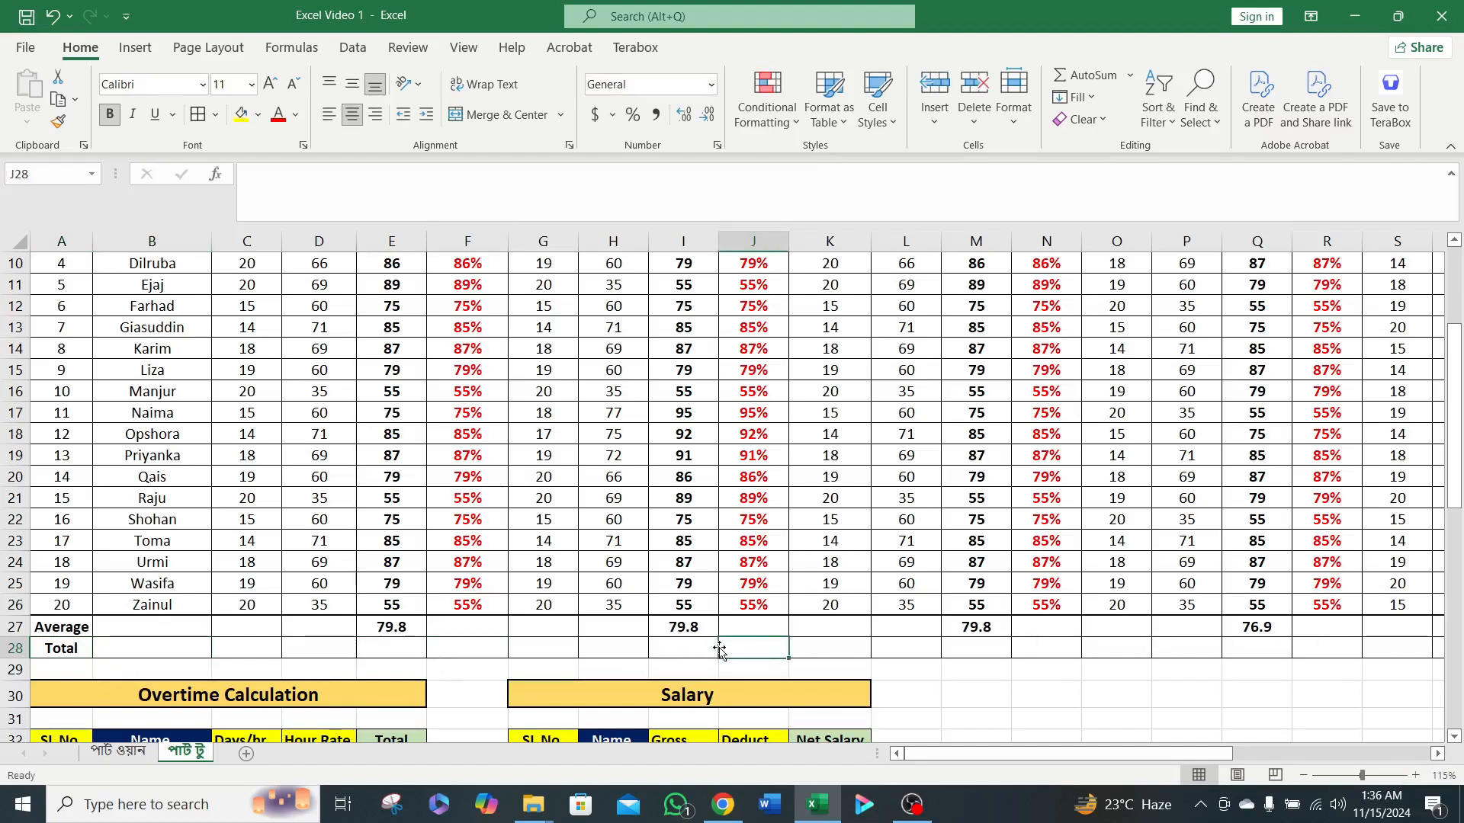
{"action": "left_click", "coordinate": [595, 646]}
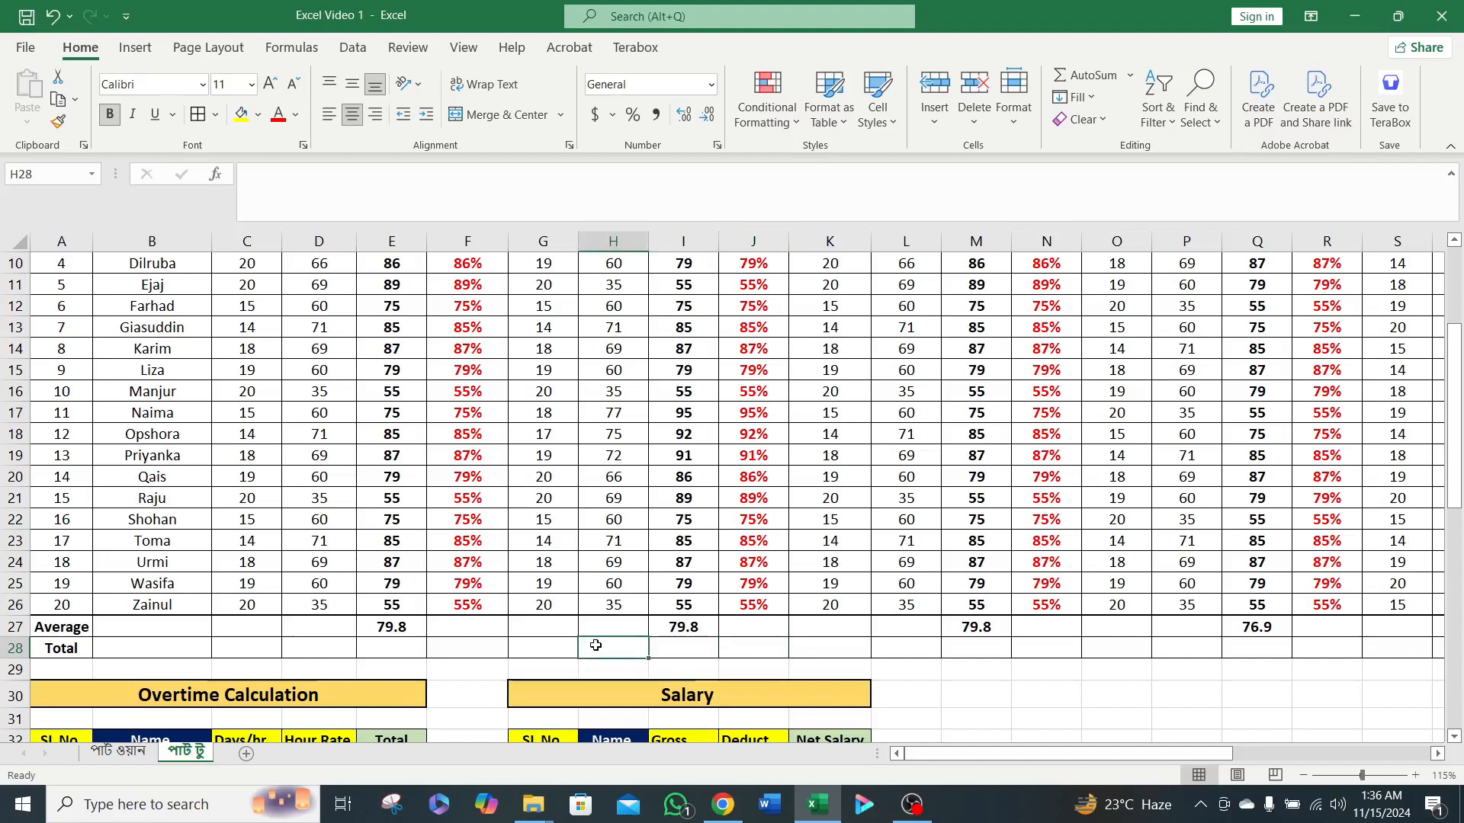
{"action": "left_click", "coordinate": [372, 229]}
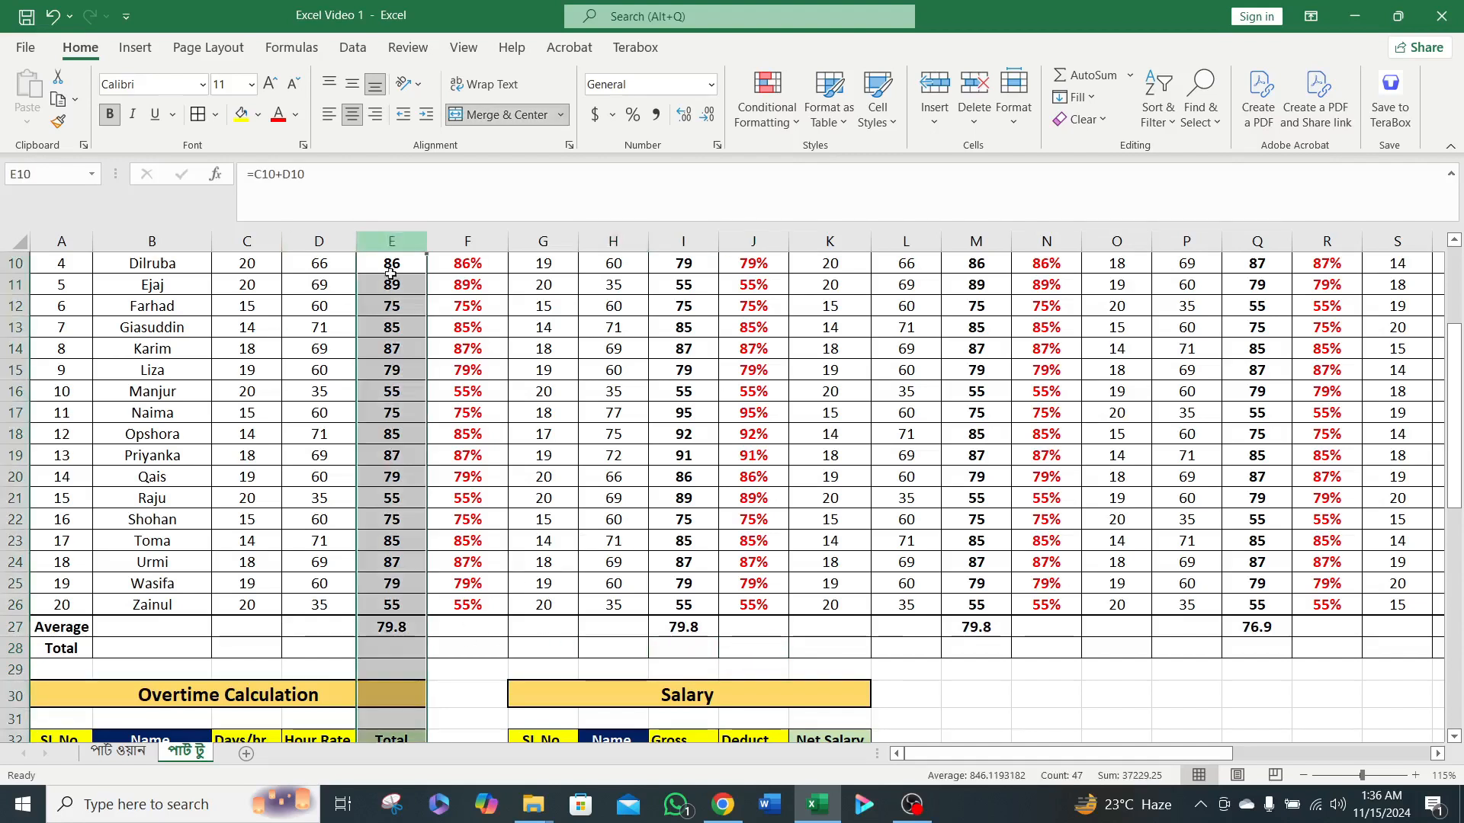
Enter =SUM(E7:E26) in cell E28 to total the Bangla marks in the Total row.
{"action": "left_click", "coordinate": [401, 649]}
{"action": "scroll", "coordinate": [401, 650], "scroll_direction": "up", "scroll_amount": 3}
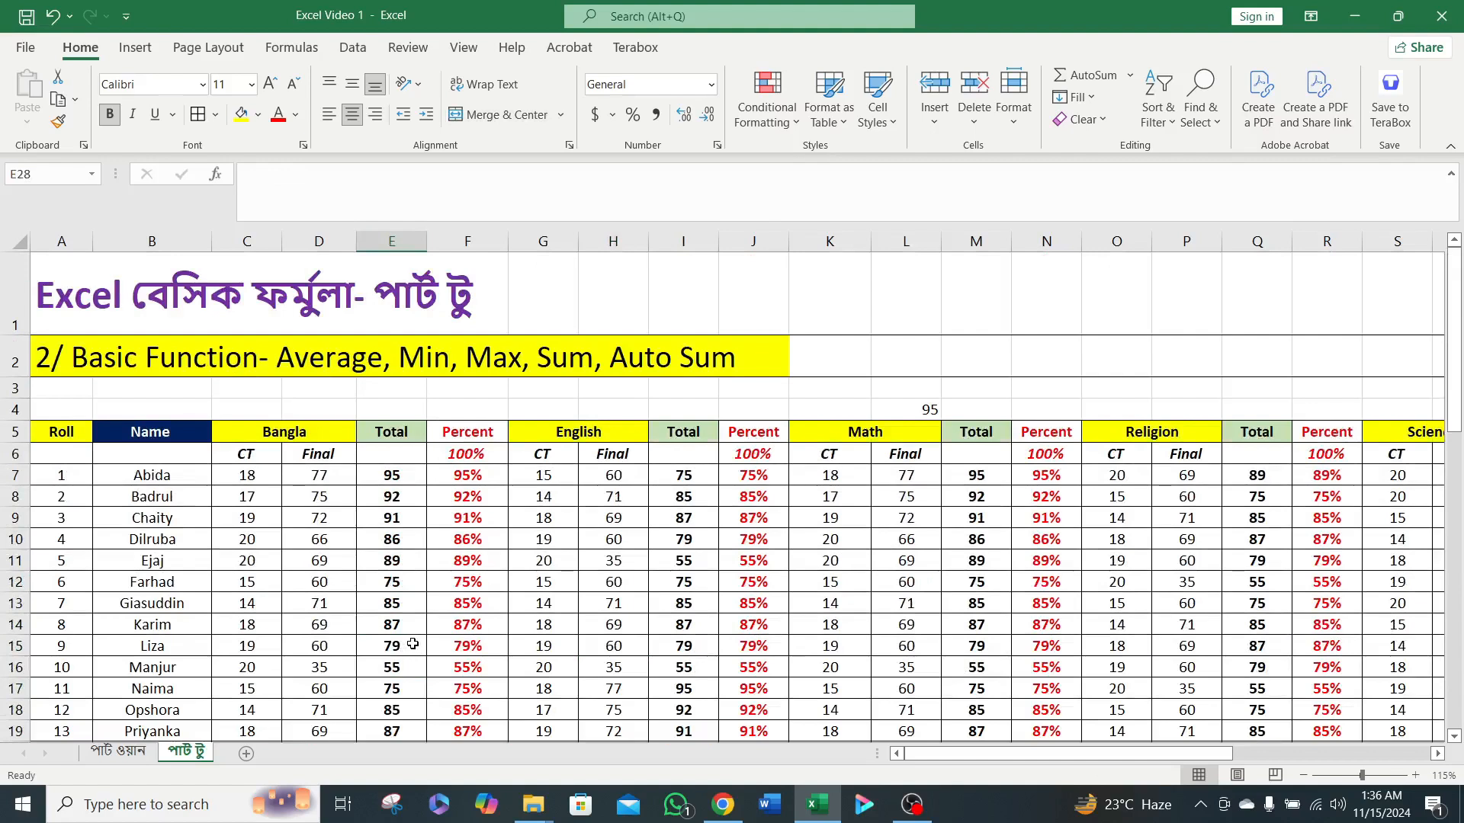
{"action": "scroll", "coordinate": [414, 644], "scroll_direction": "down", "scroll_amount": 1}
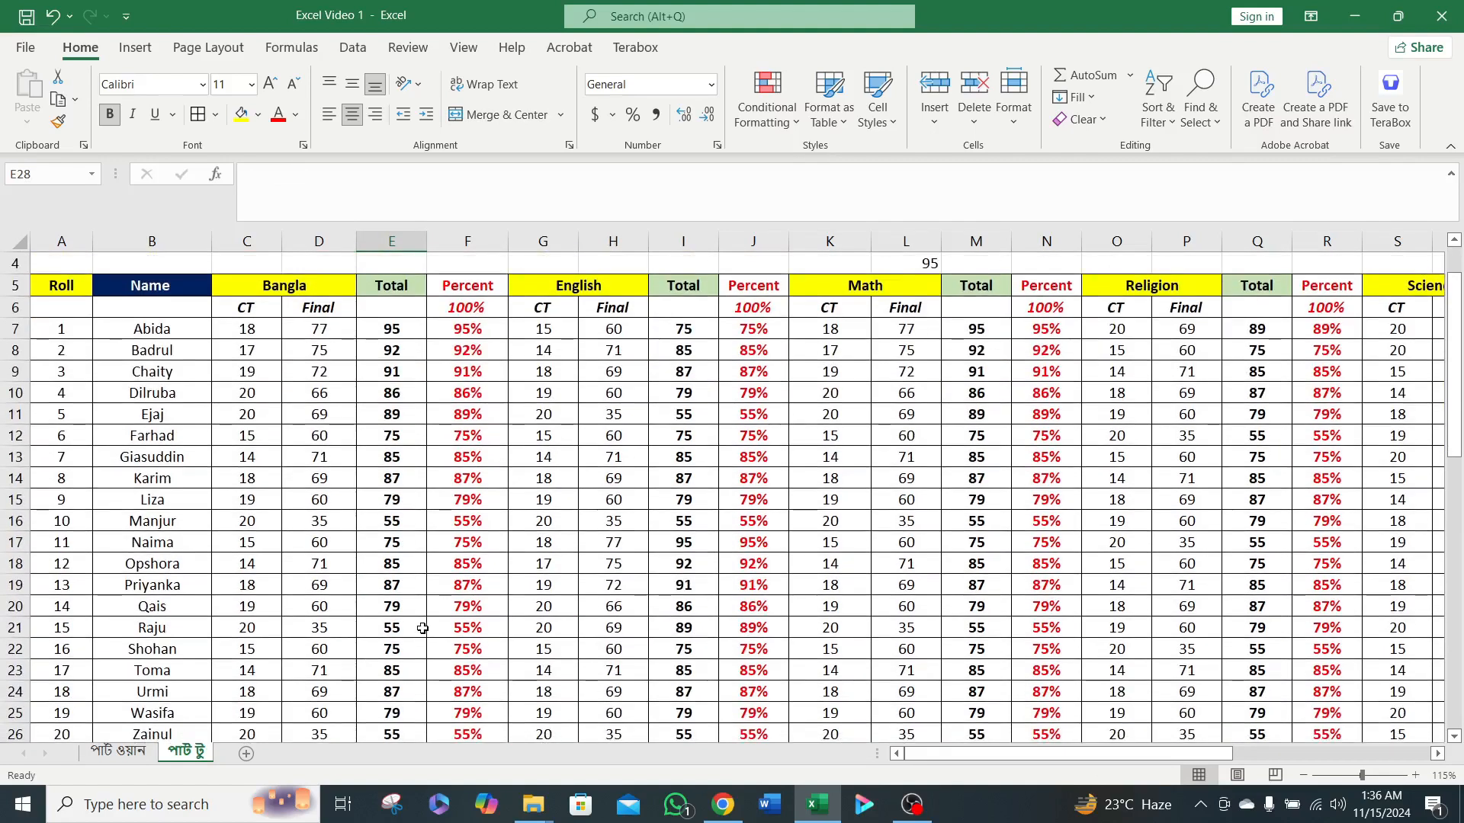
{"action": "type", "text": "=s"}
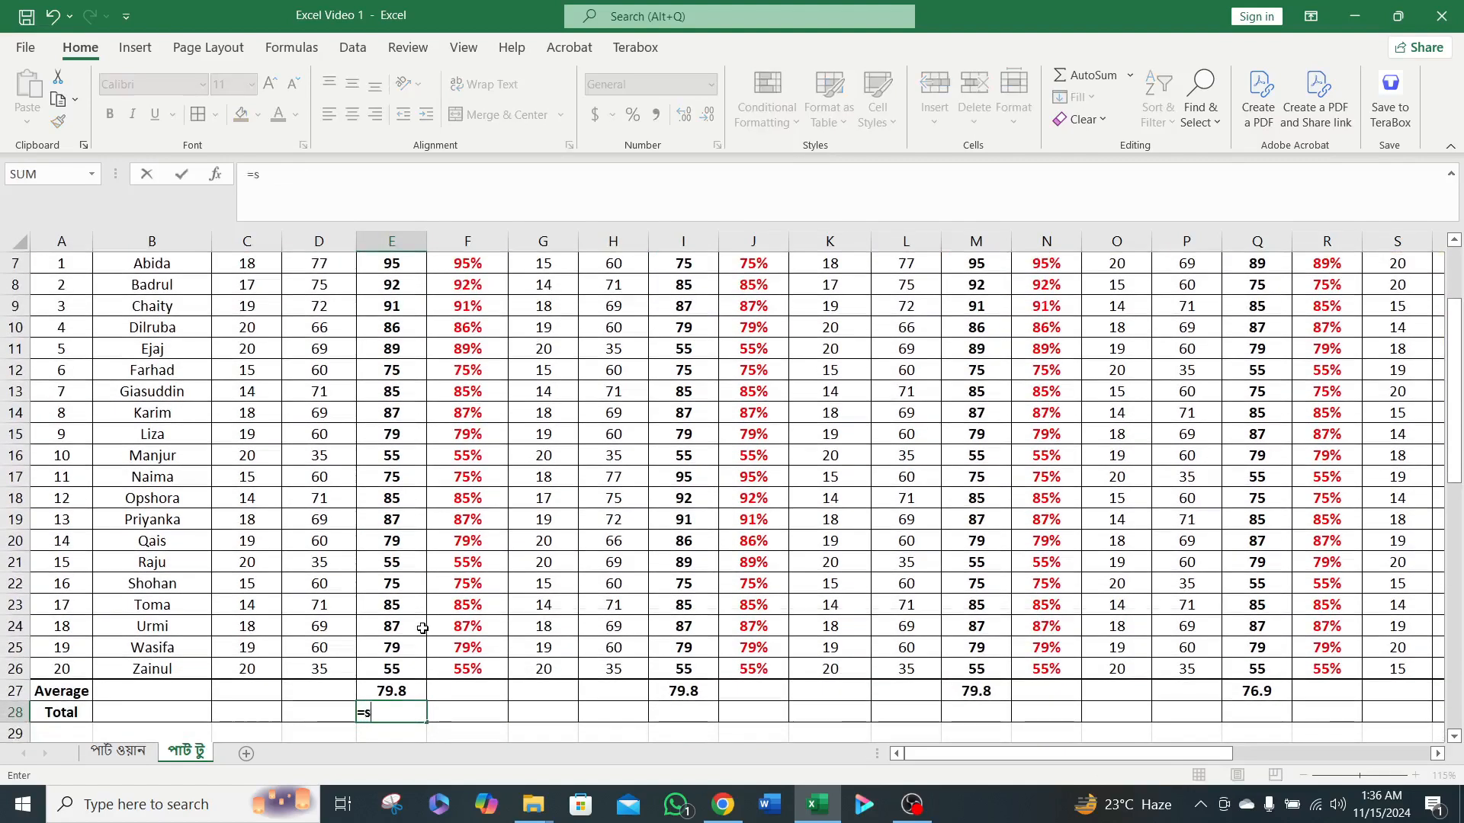
{"action": "type", "text": "um"}
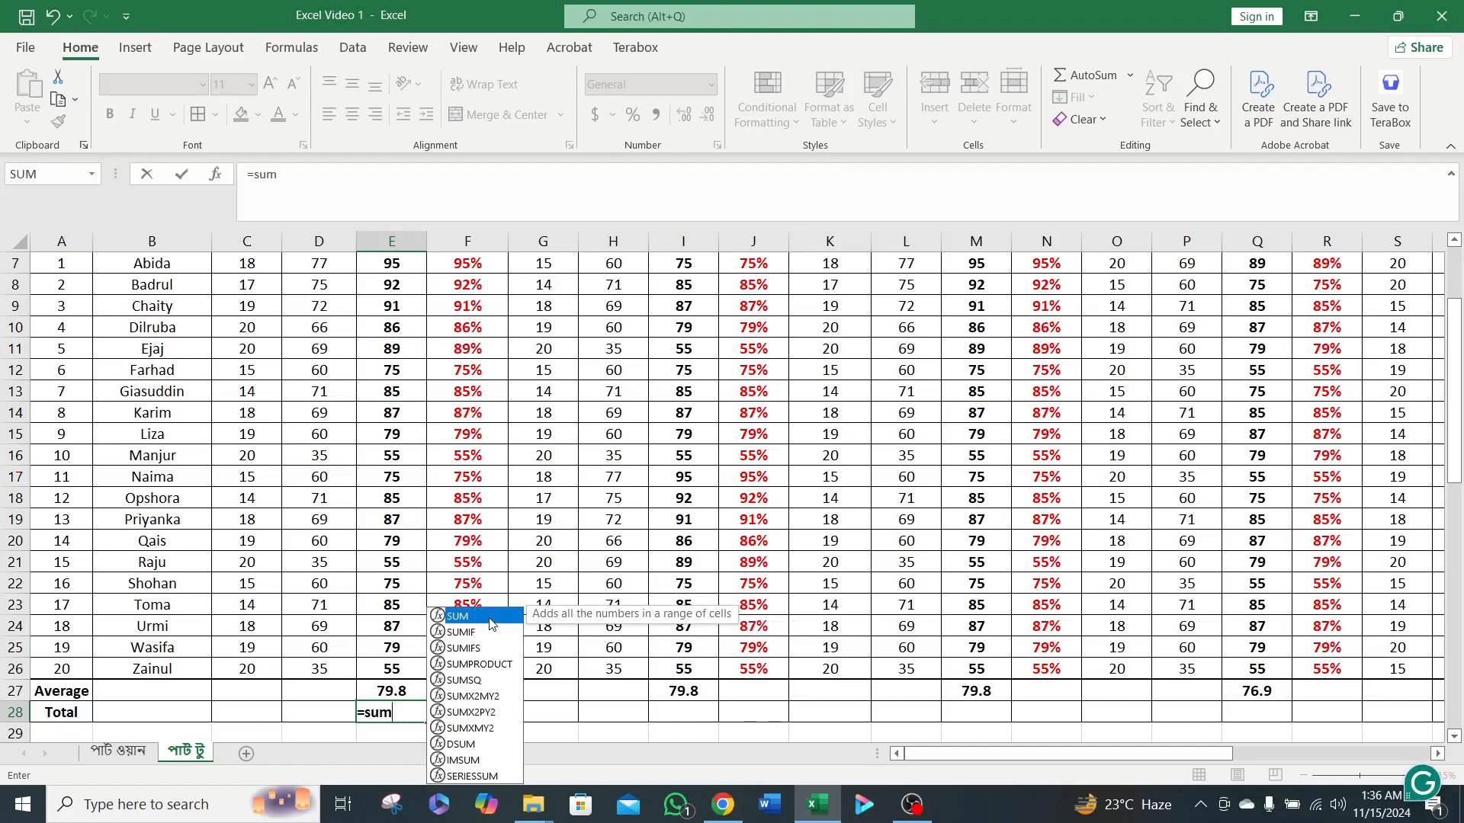
{"action": "double_click", "coordinate": [488, 617]}
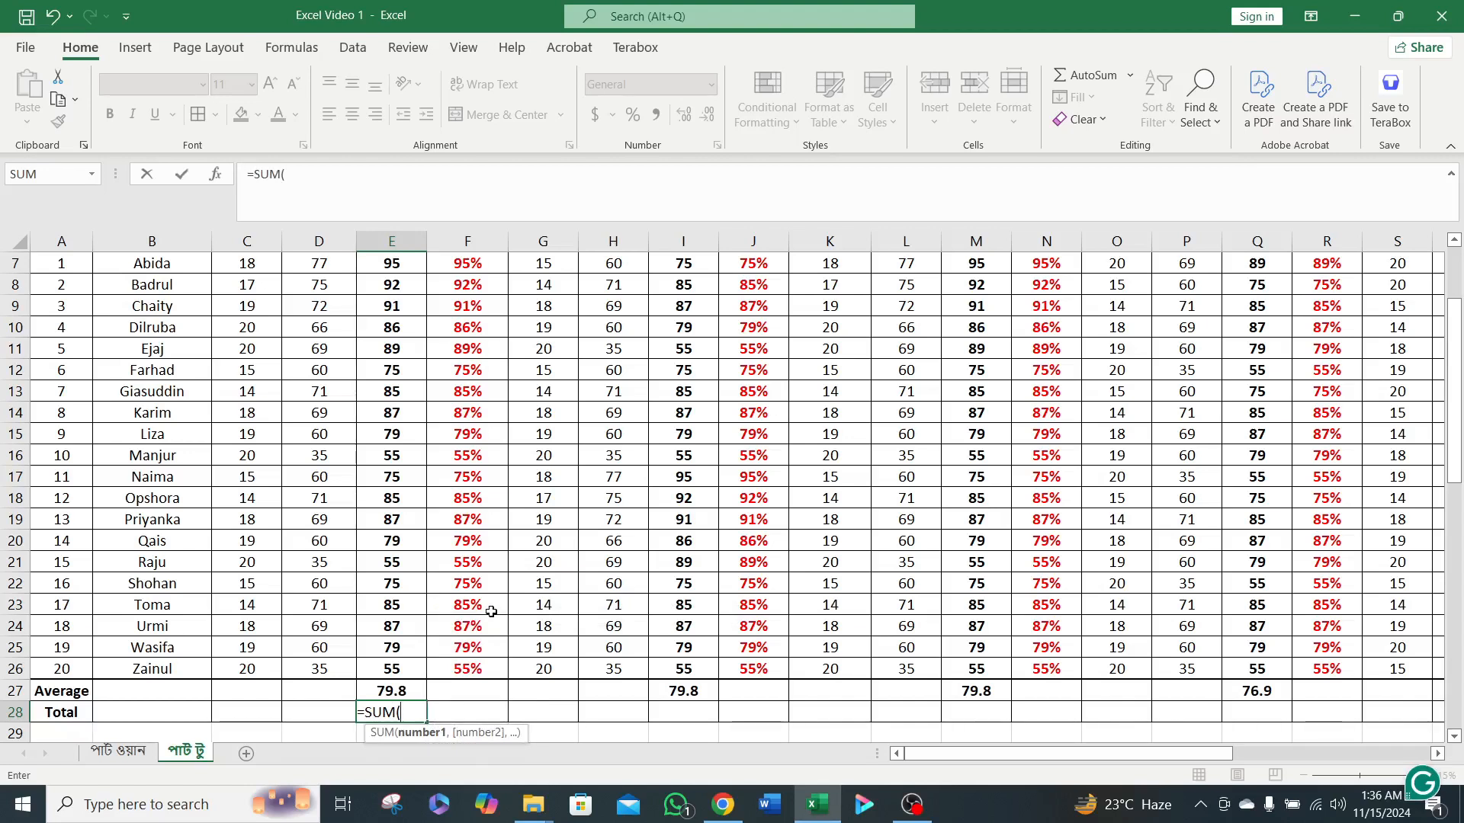
{"action": "scroll", "coordinate": [391, 348], "scroll_direction": "up", "scroll_amount": 1}
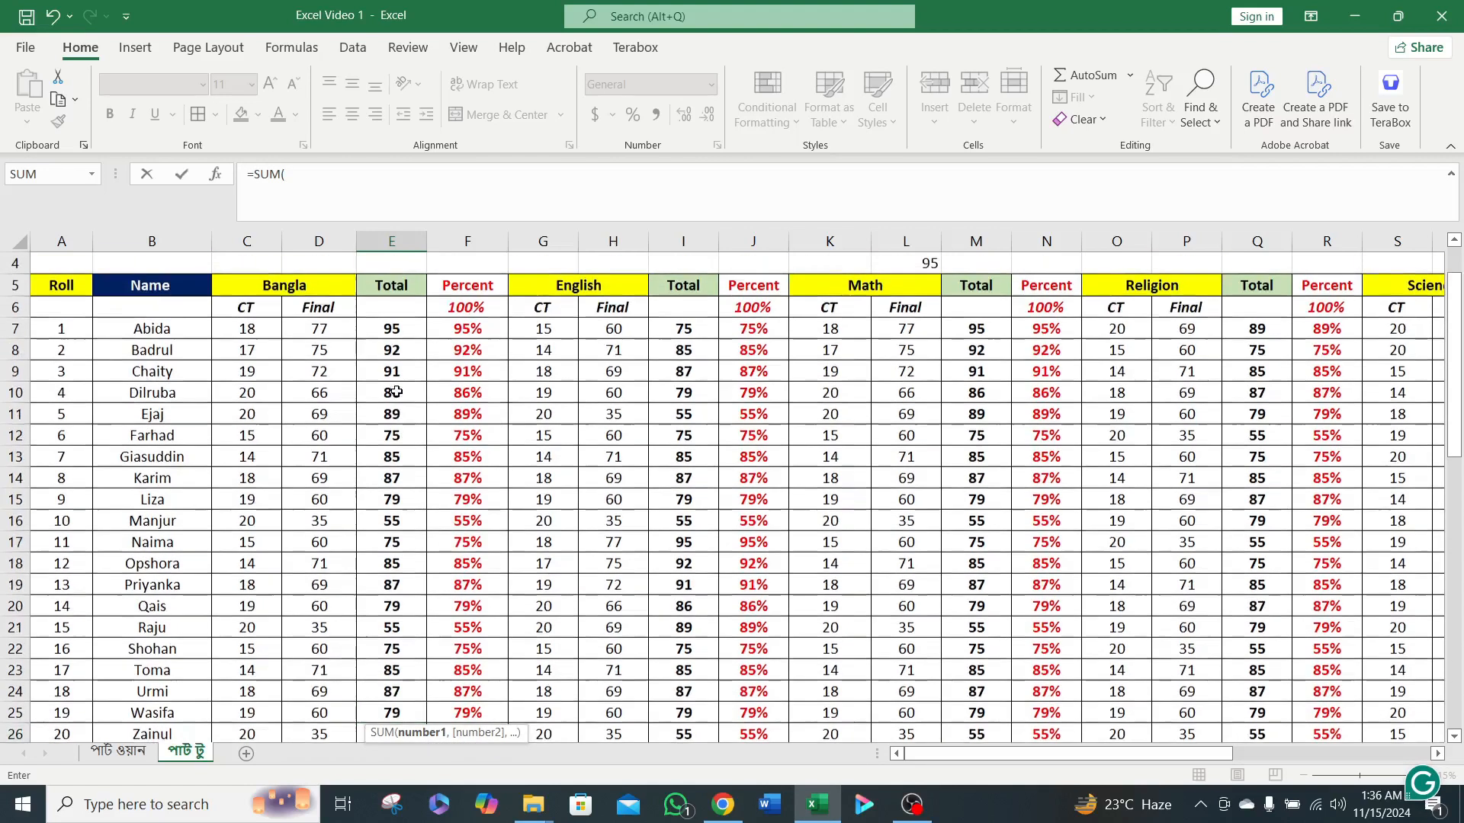
{"action": "left_click", "coordinate": [399, 328]}
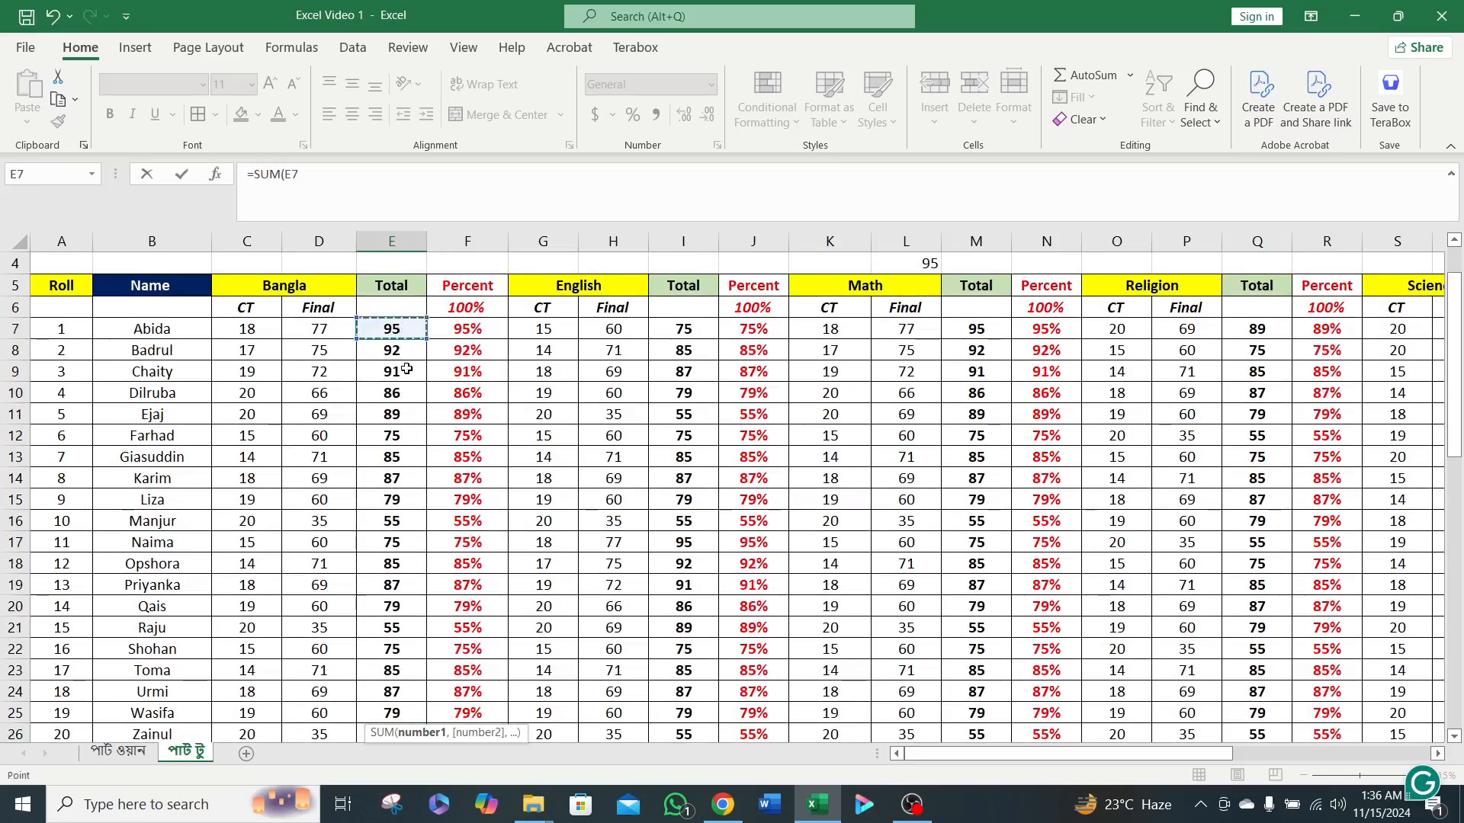
{"action": "scroll", "coordinate": [393, 550], "scroll_direction": "down", "scroll_amount": 3}
{"action": "left_click", "coordinate": [395, 546], "text": "shift"}
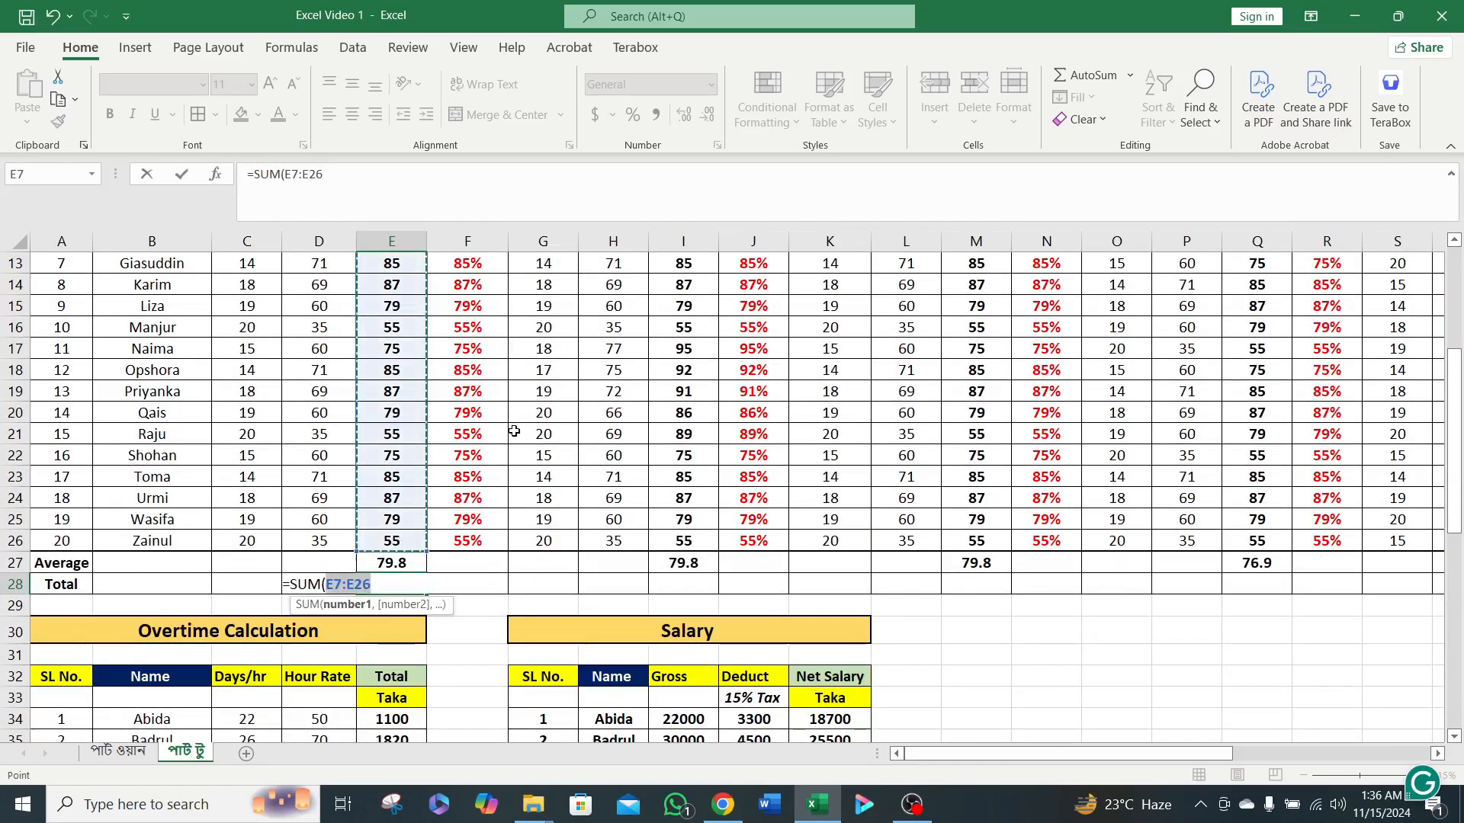
{"action": "type", "text": ")"}
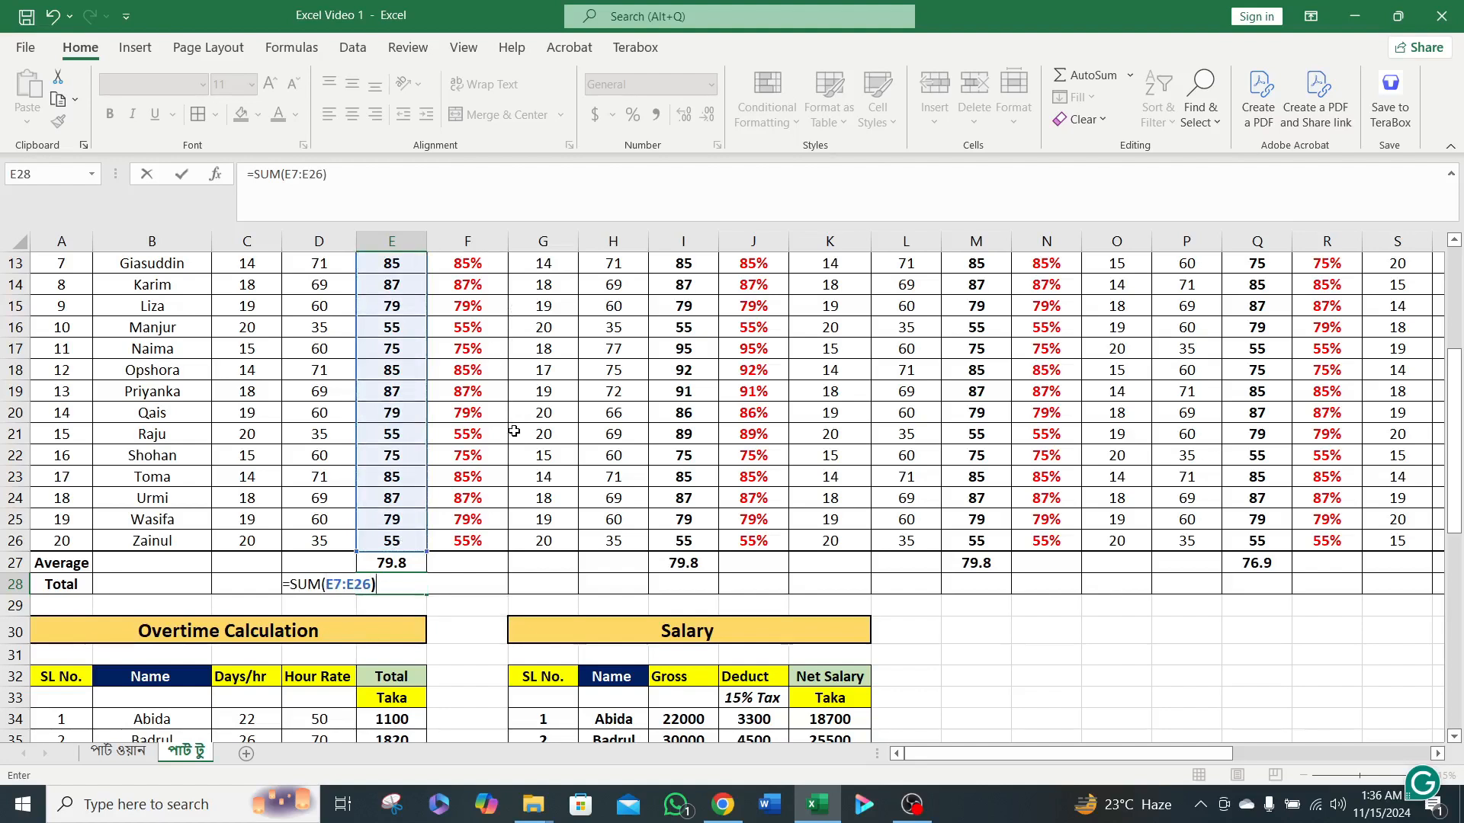
{"action": "key", "text": "Return"}
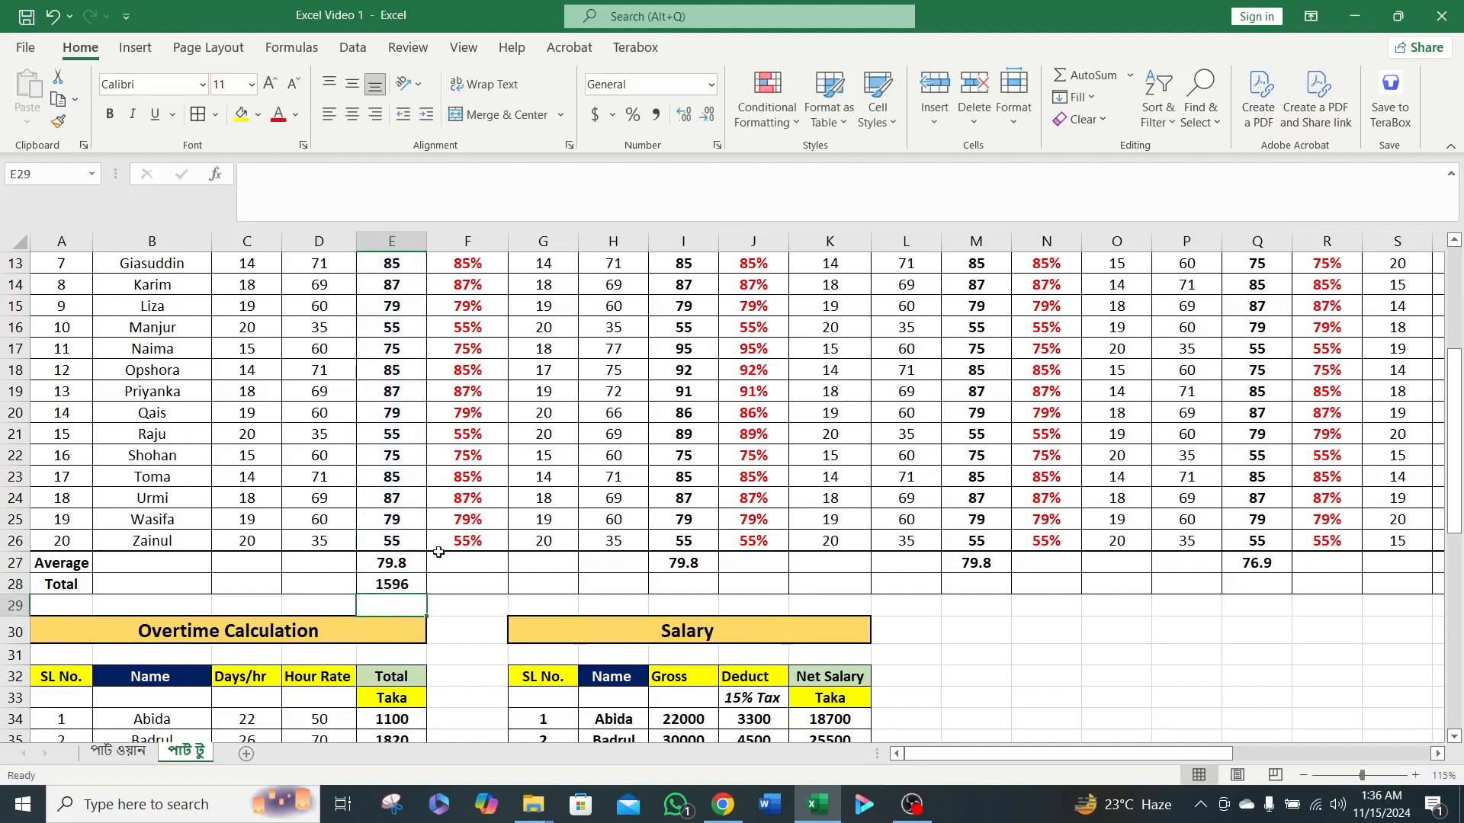
{"action": "left_click", "coordinate": [410, 582]}
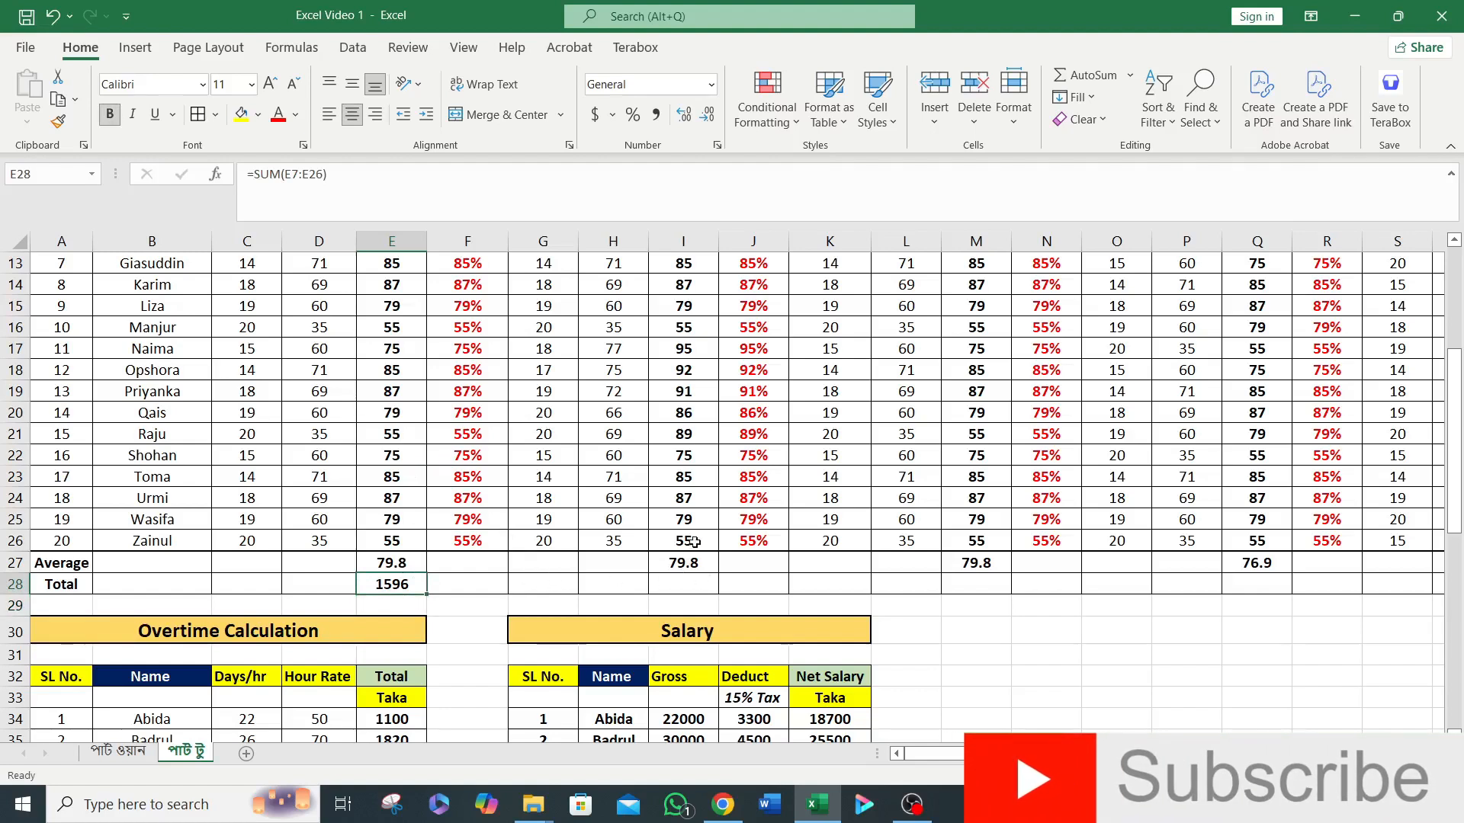
Enter =SUM(I7:I26) in cell I28 to total the English marks in the Total row.
{"action": "left_click", "coordinate": [686, 584]}
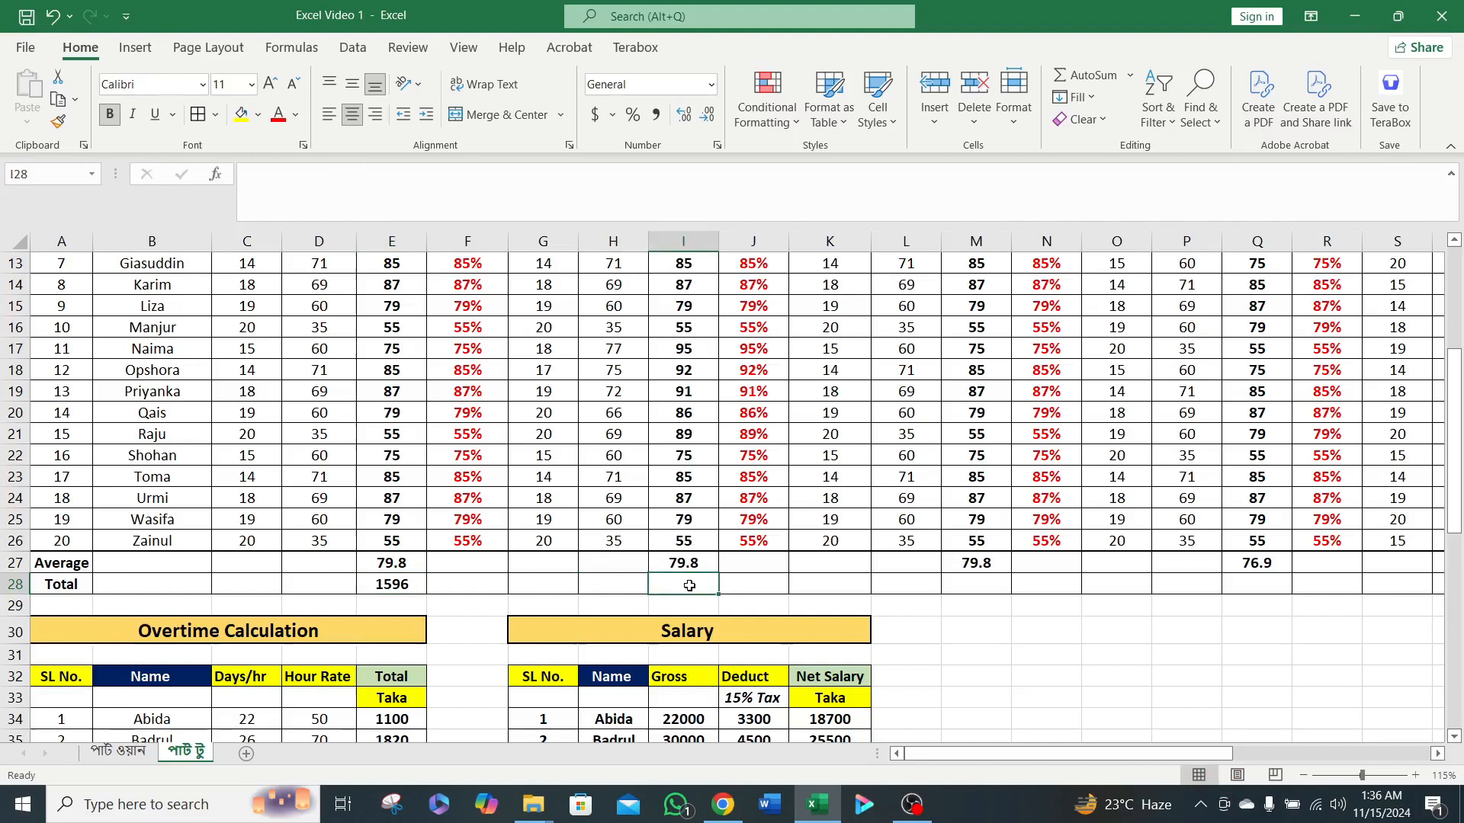
{"action": "type", "text": "=sum"}
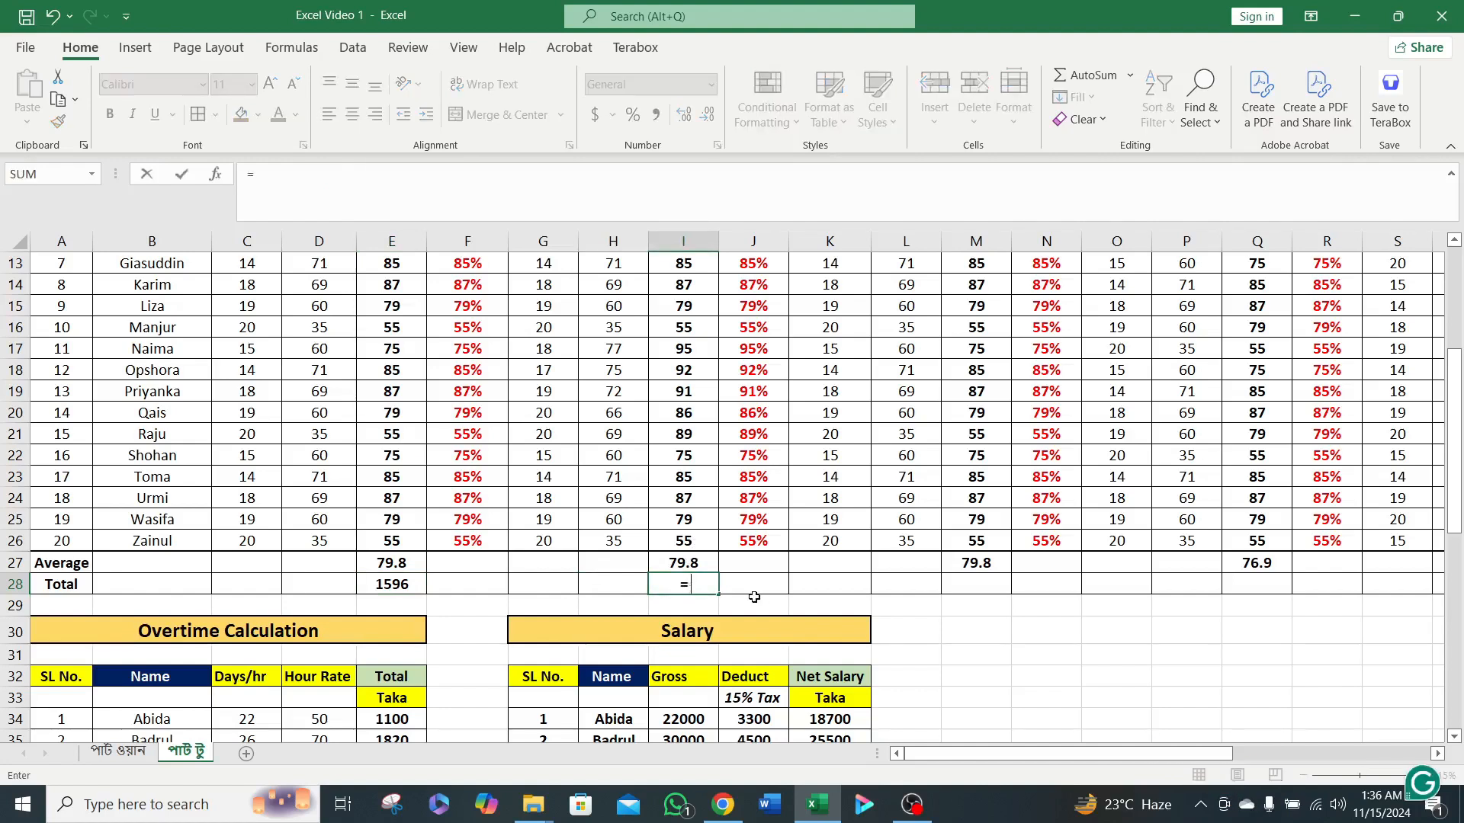
{"action": "double_click", "coordinate": [745, 613]}
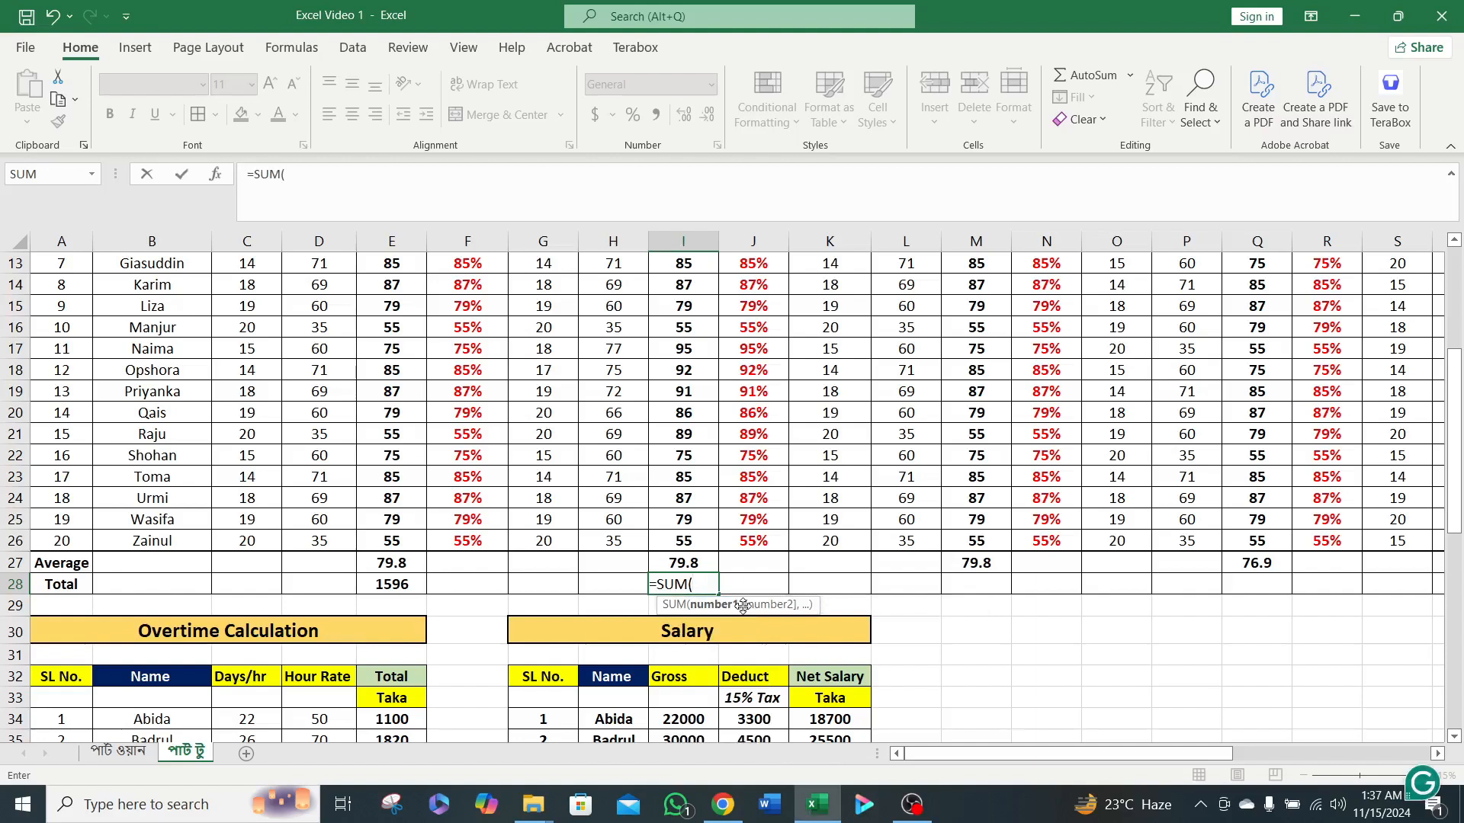
{"action": "scroll", "coordinate": [744, 606], "scroll_direction": "up", "scroll_amount": 3}
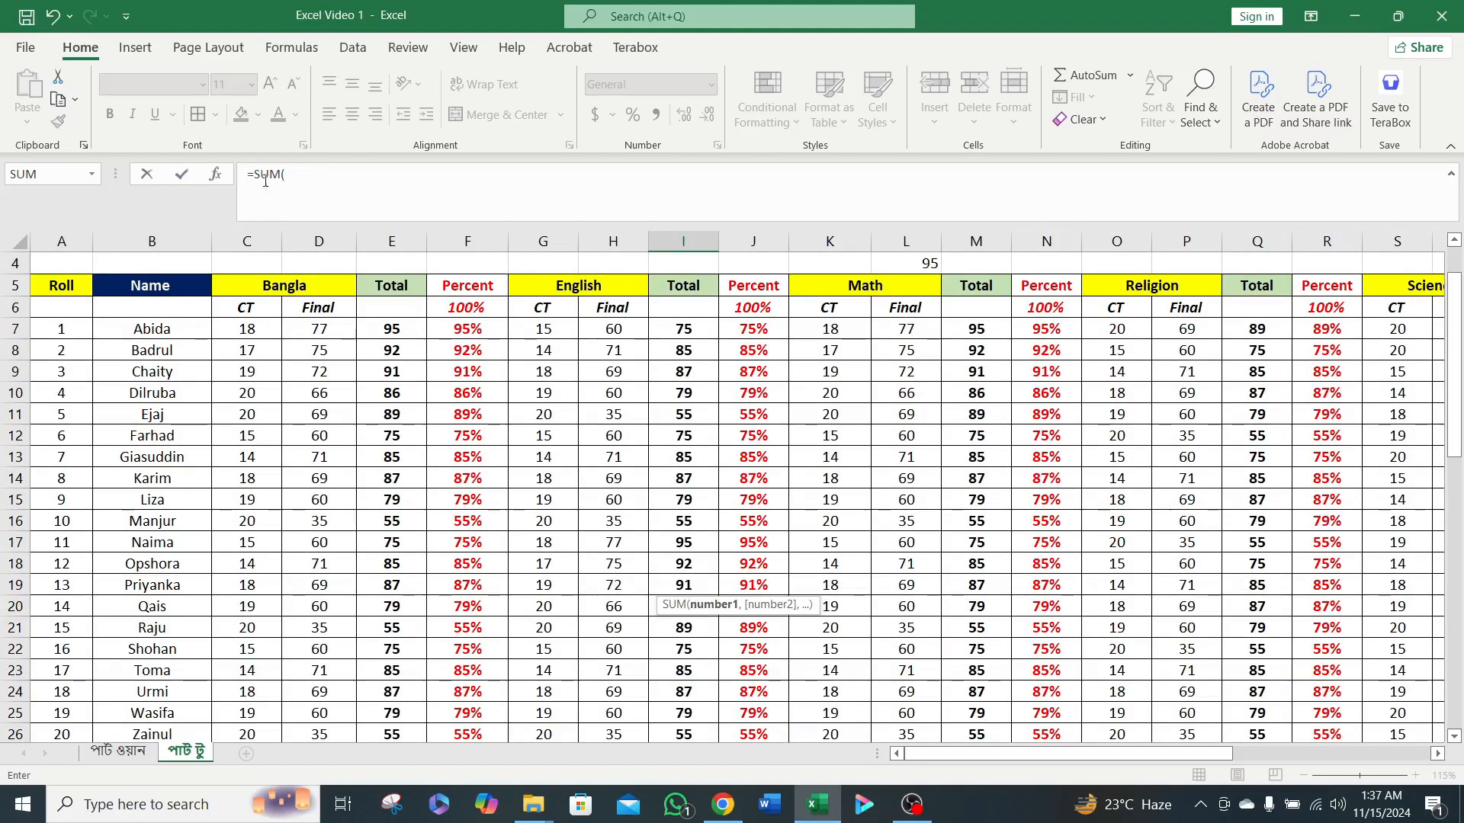
{"action": "left_click", "coordinate": [295, 175]}
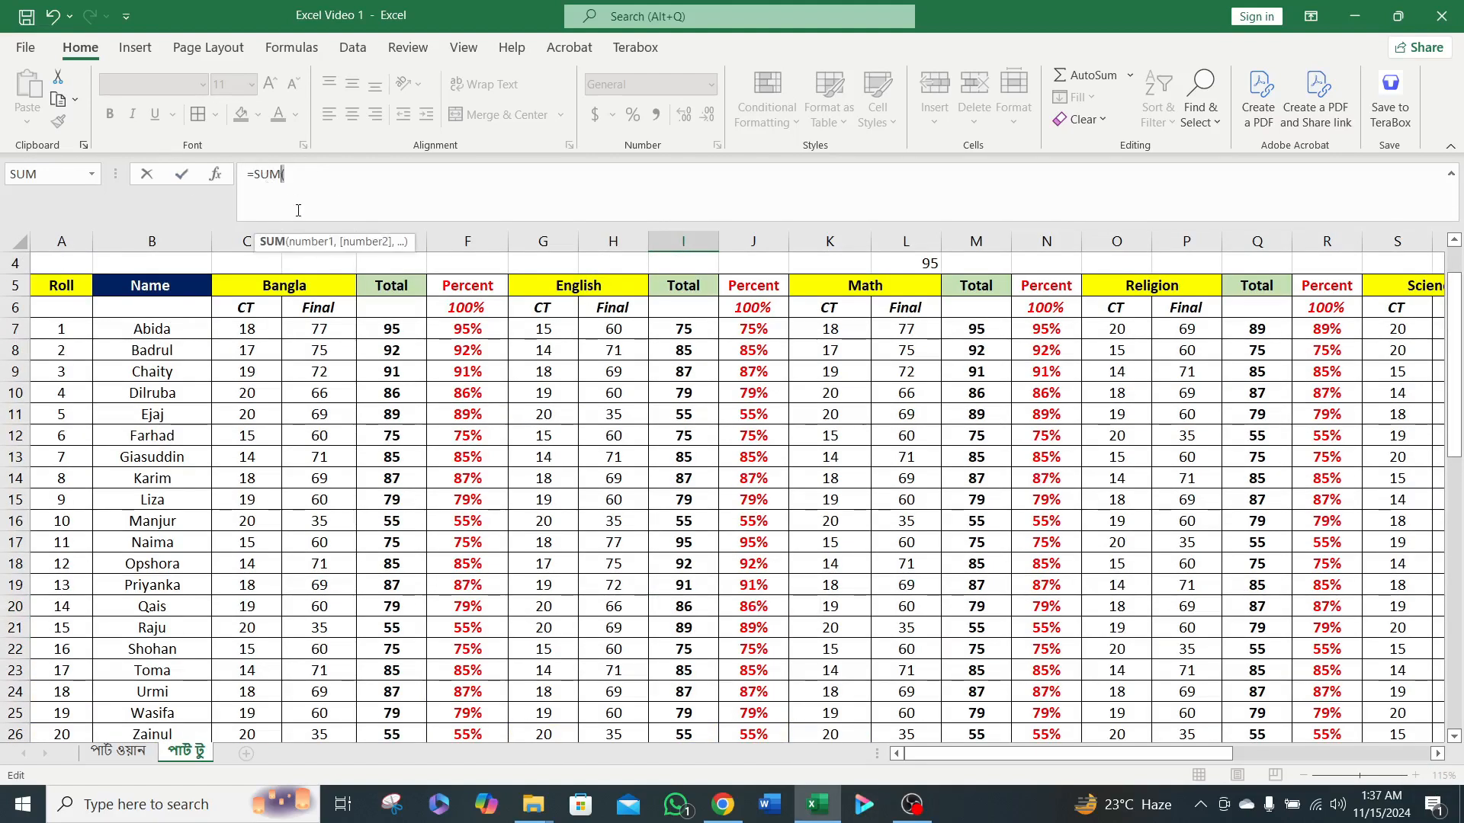
{"action": "left_click", "coordinate": [299, 184]}
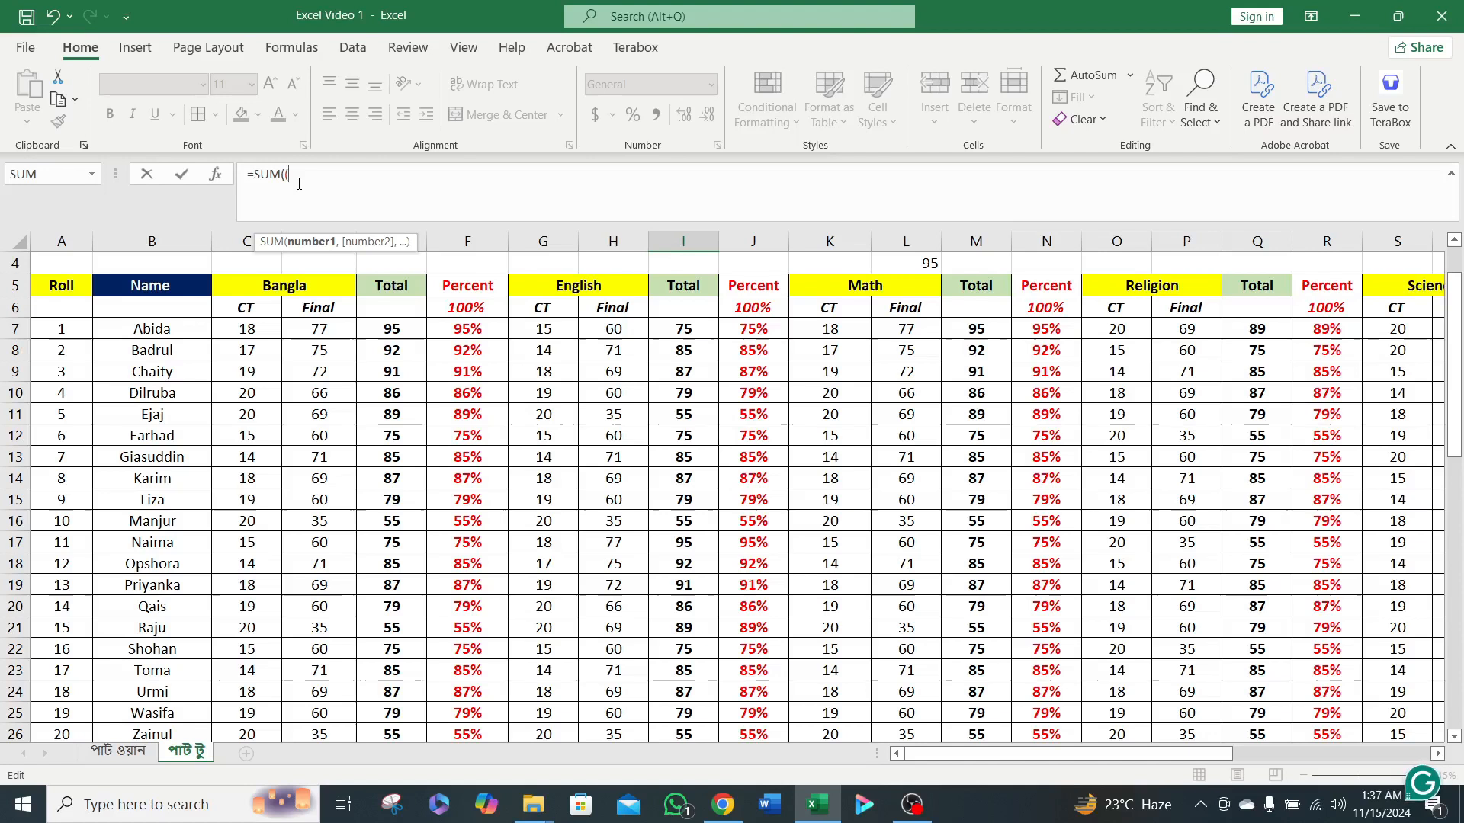
{"action": "key", "text": "BackSpace"}
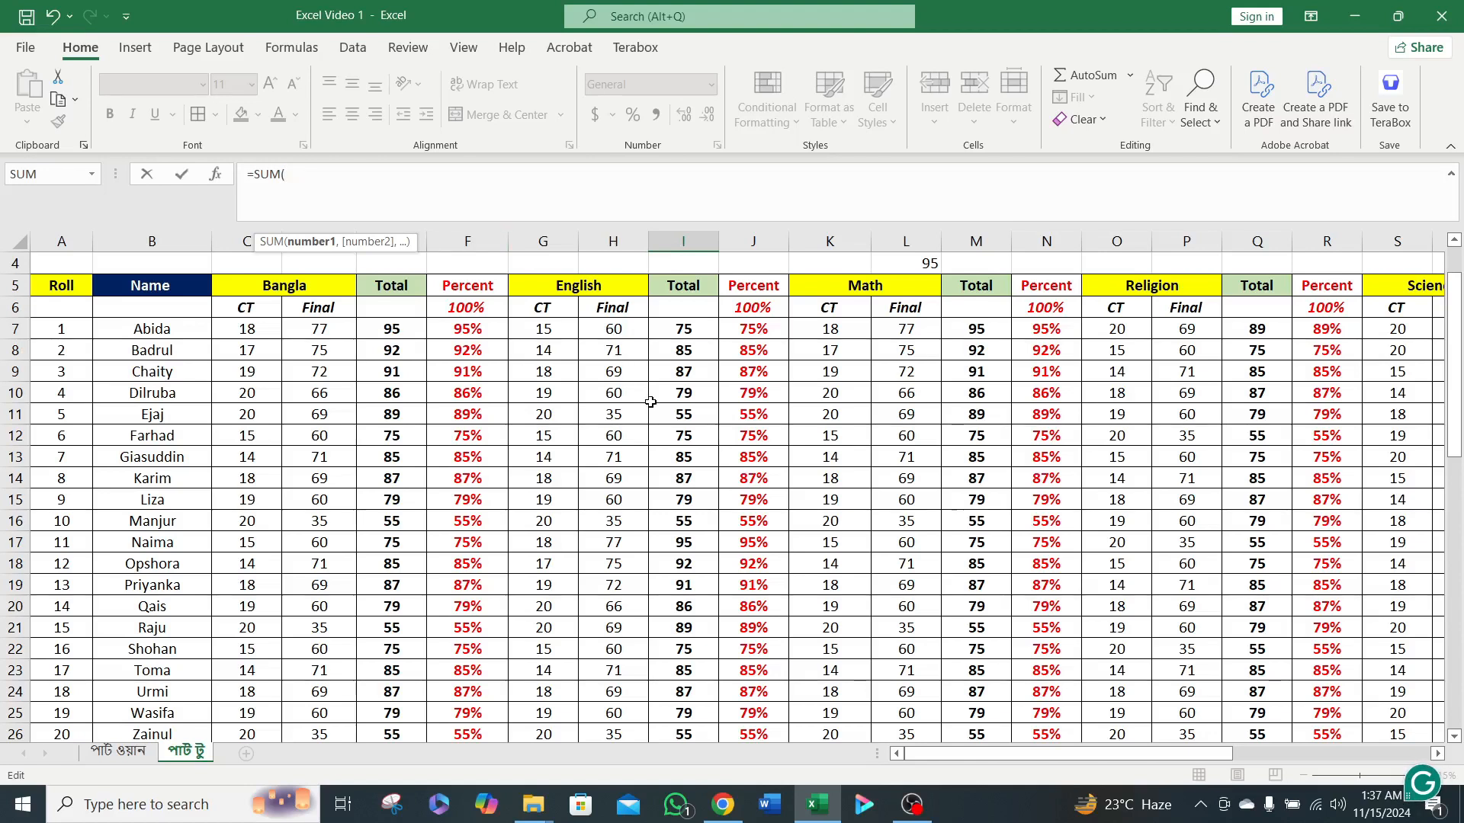
{"action": "left_click", "coordinate": [683, 328]}
{"action": "scroll", "coordinate": [699, 411], "scroll_direction": "down", "scroll_amount": 4}
{"action": "left_click_drag", "start_coordinate": [700, 568], "coordinate": [694, 476]}
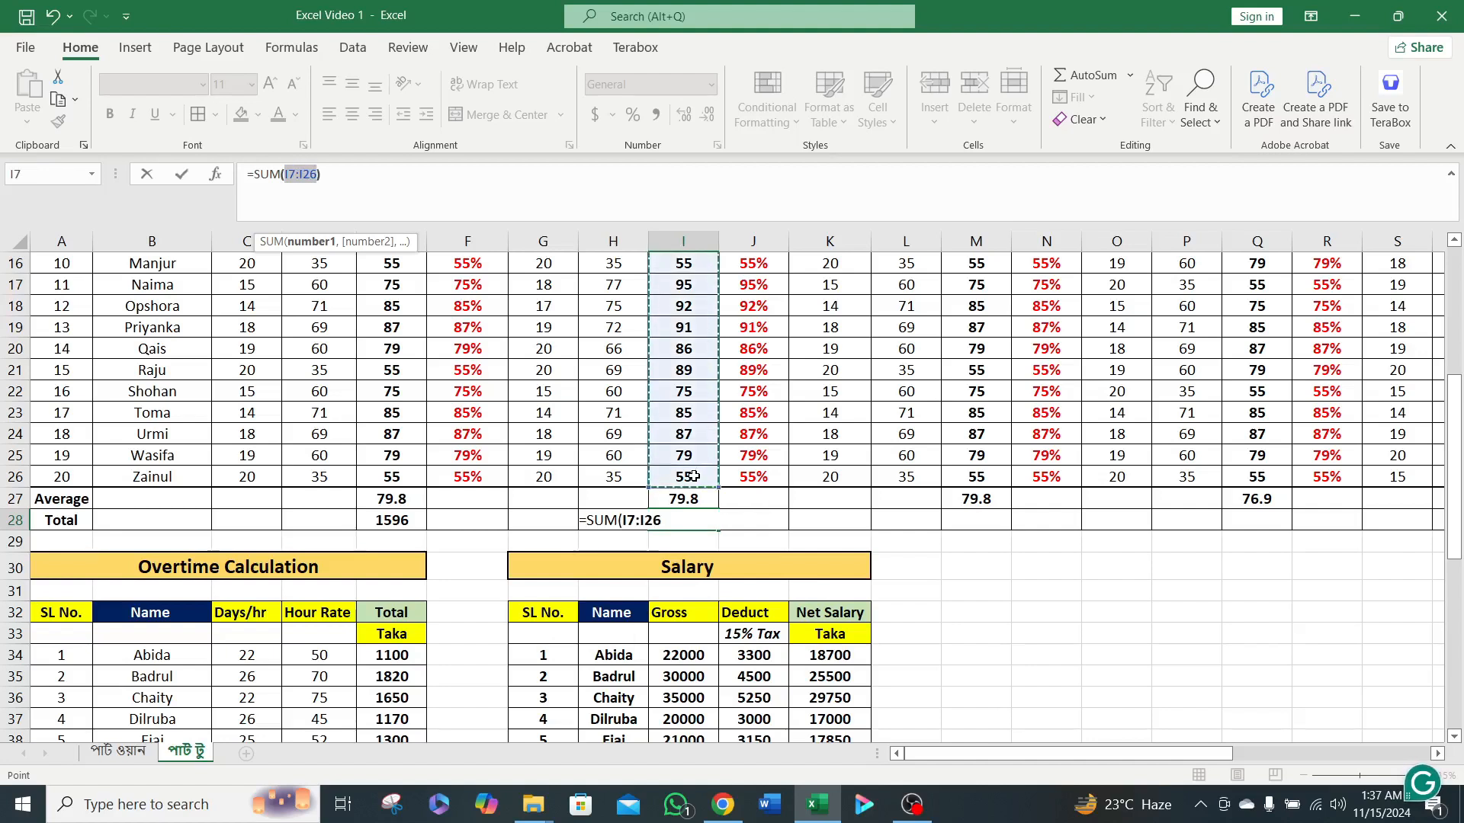
{"action": "key", "text": "Return"}
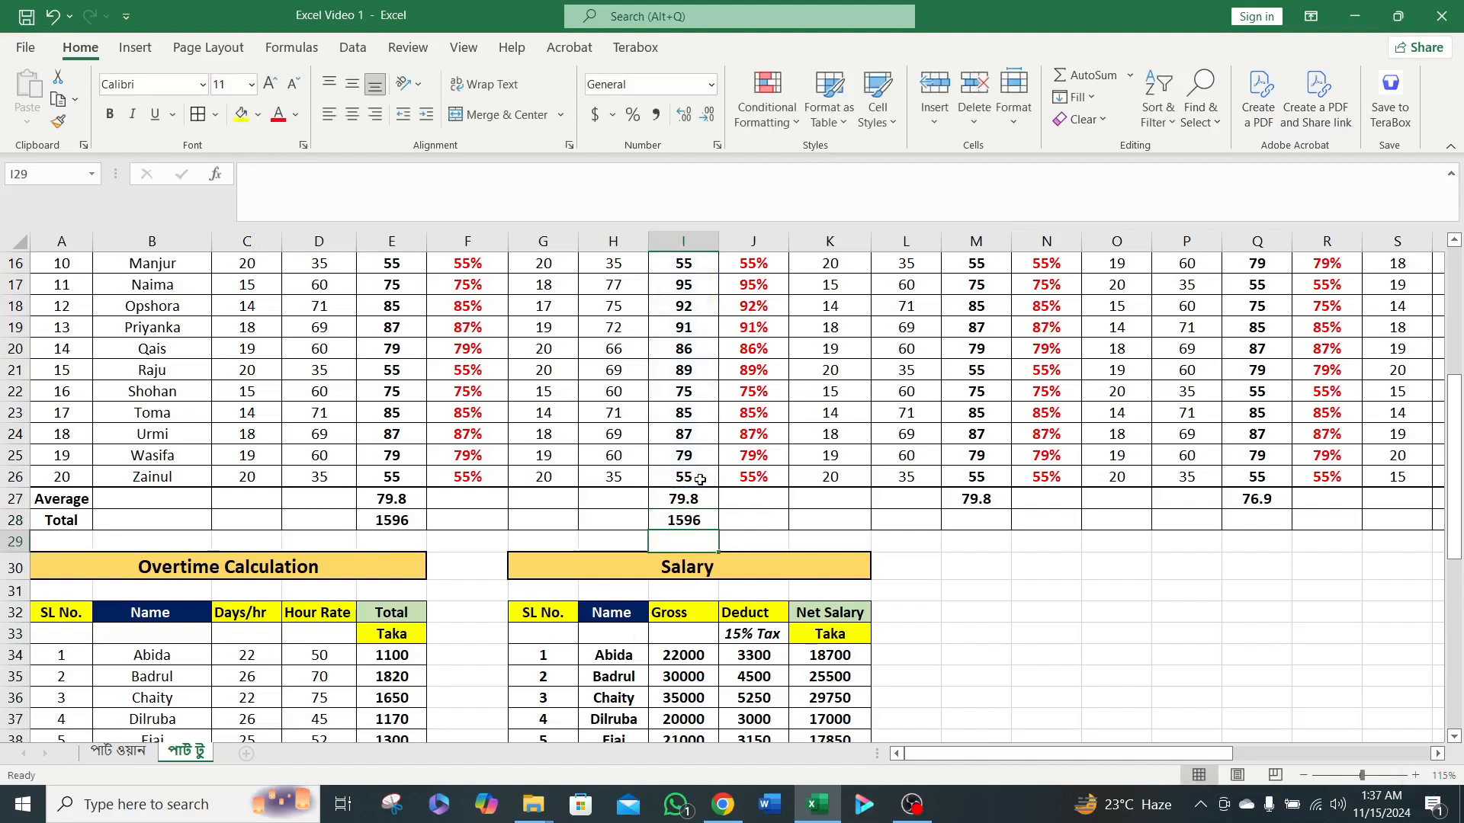
Copy the English total formula from I28 into M28, Q28, U28 and Y28 for the other subjects.
{"action": "left_click", "coordinate": [695, 520]}
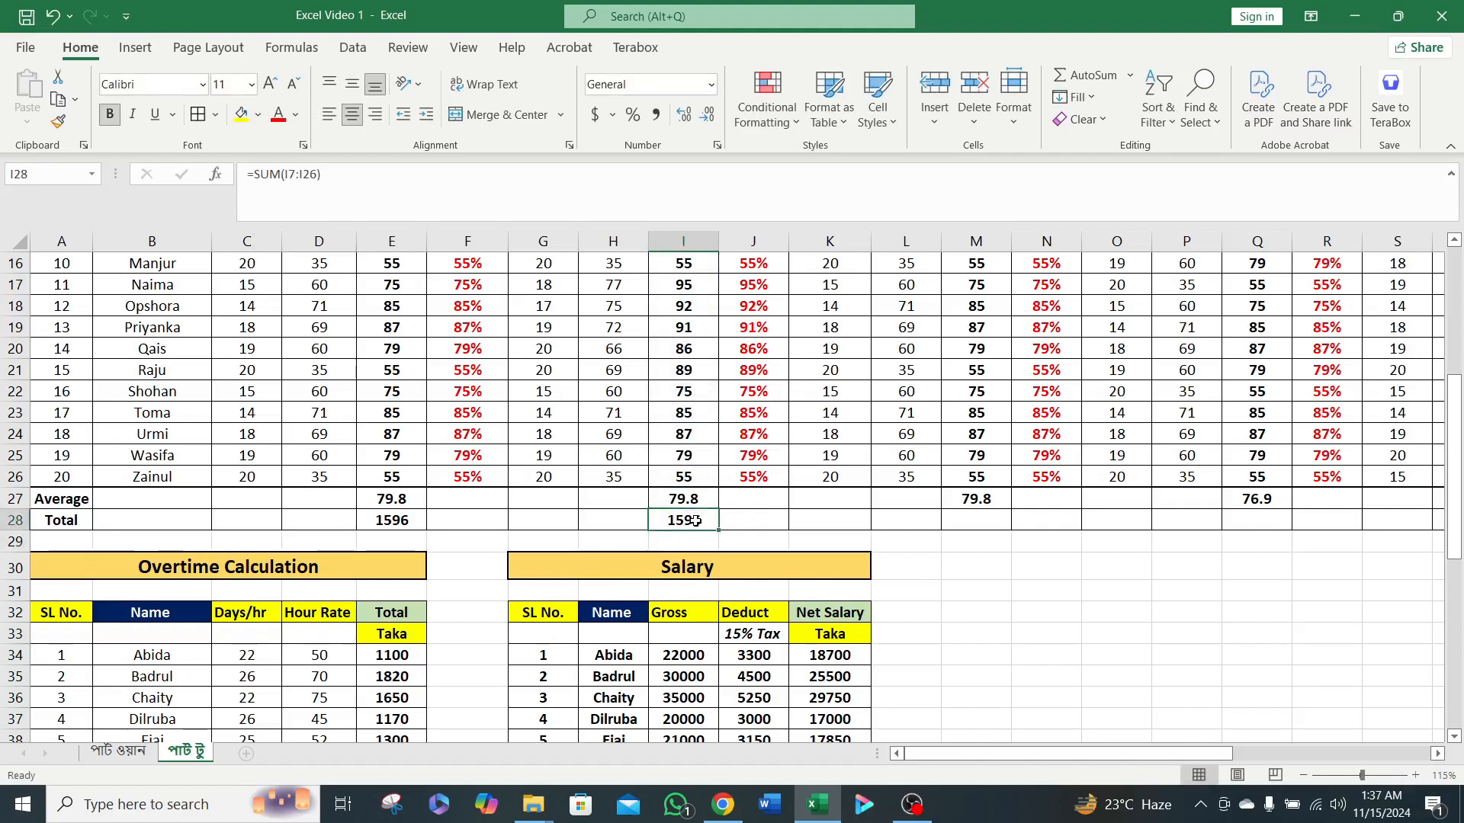
{"action": "key", "text": "ctrl+c"}
{"action": "left_click", "coordinate": [957, 519]}
{"action": "key", "text": "ctrl+v"}
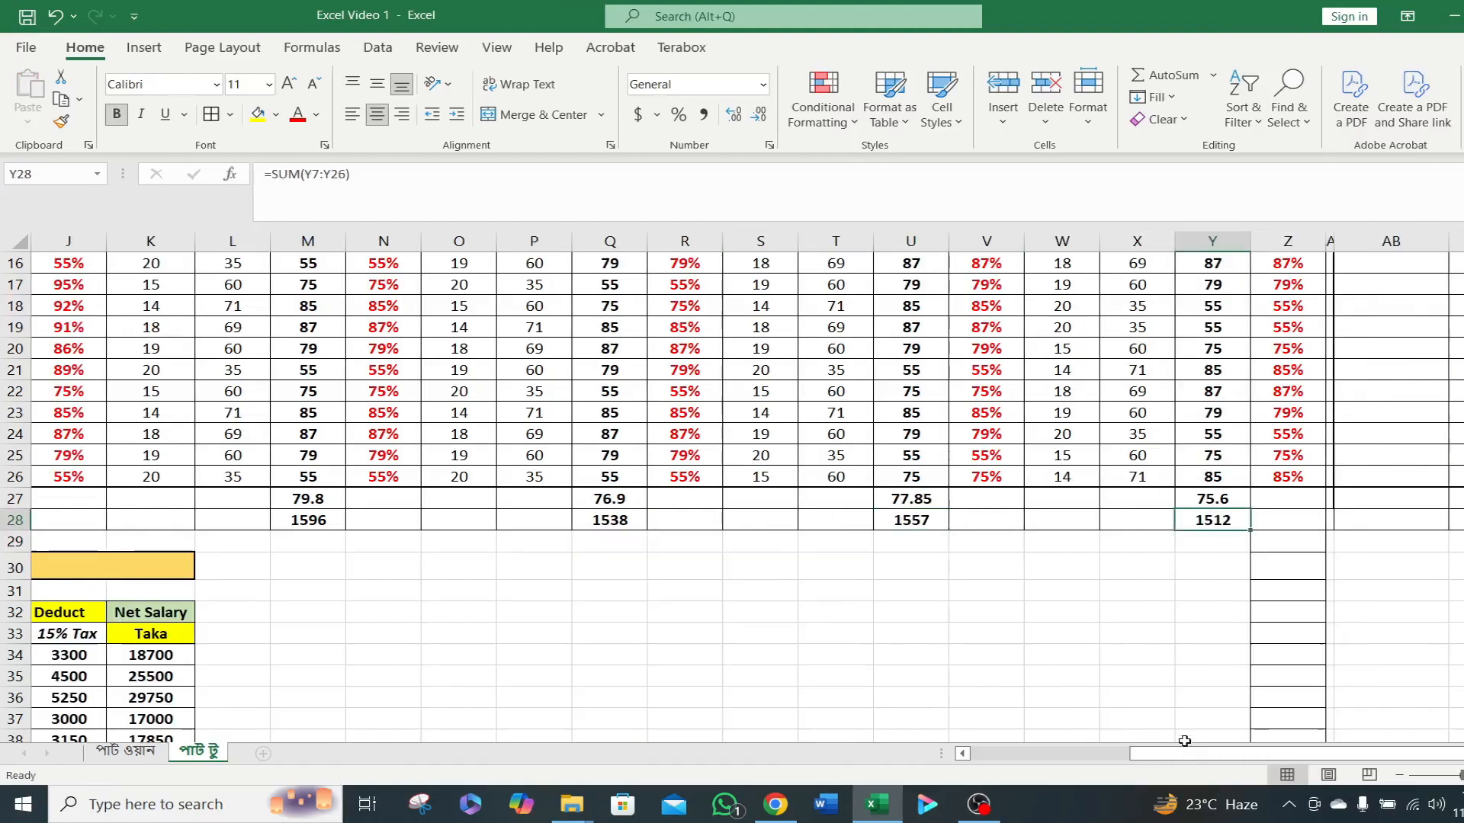
{"action": "left_click_drag", "start_coordinate": [1184, 751], "coordinate": [671, 754]}
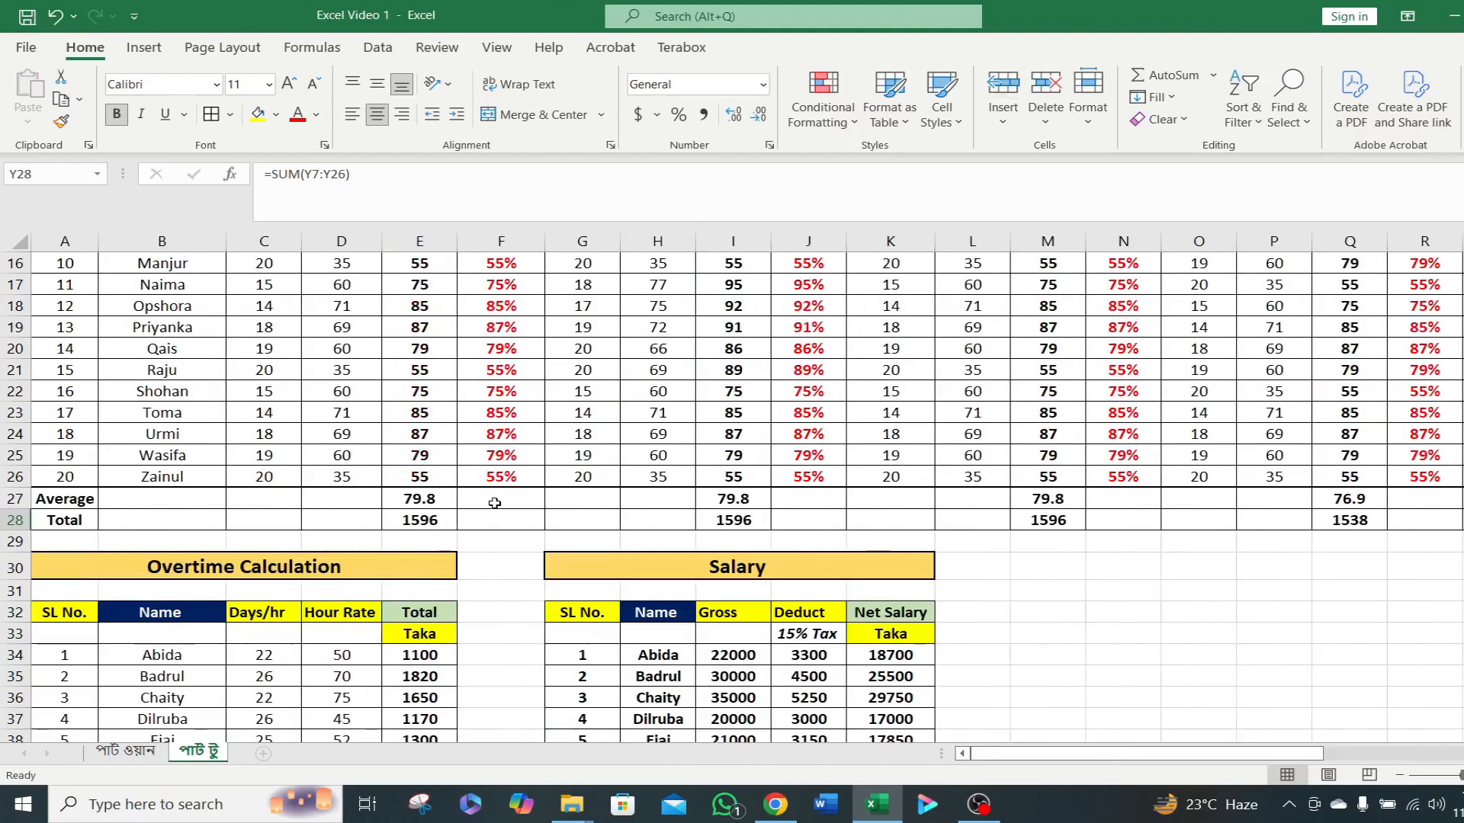
Select the Bangla totals E7:E26 and compare their quick average, count and sum with the Average and Total rows.
{"action": "scroll", "coordinate": [483, 475], "scroll_direction": "up", "scroll_amount": 4}
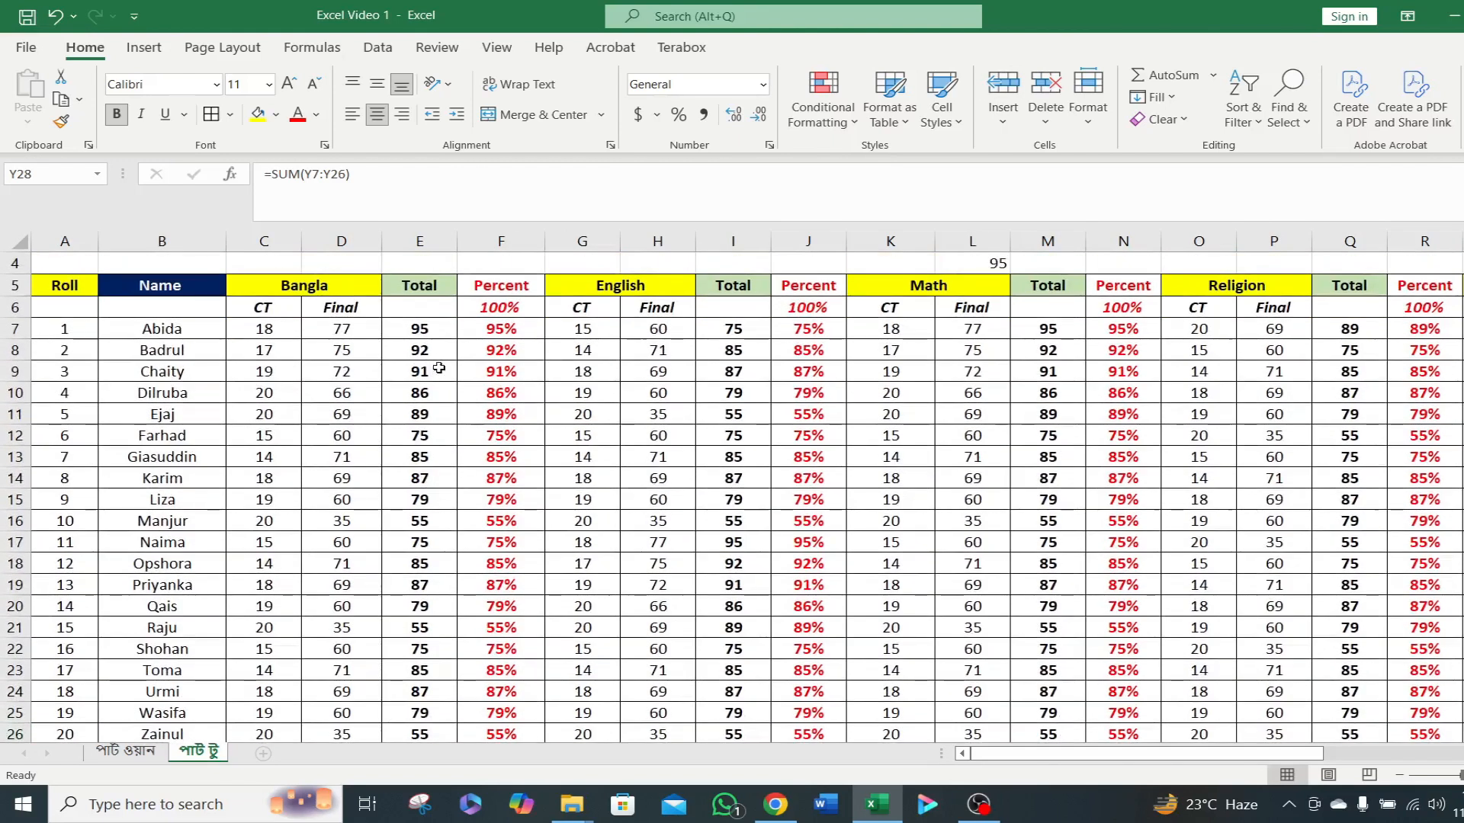
{"action": "left_click", "coordinate": [431, 331]}
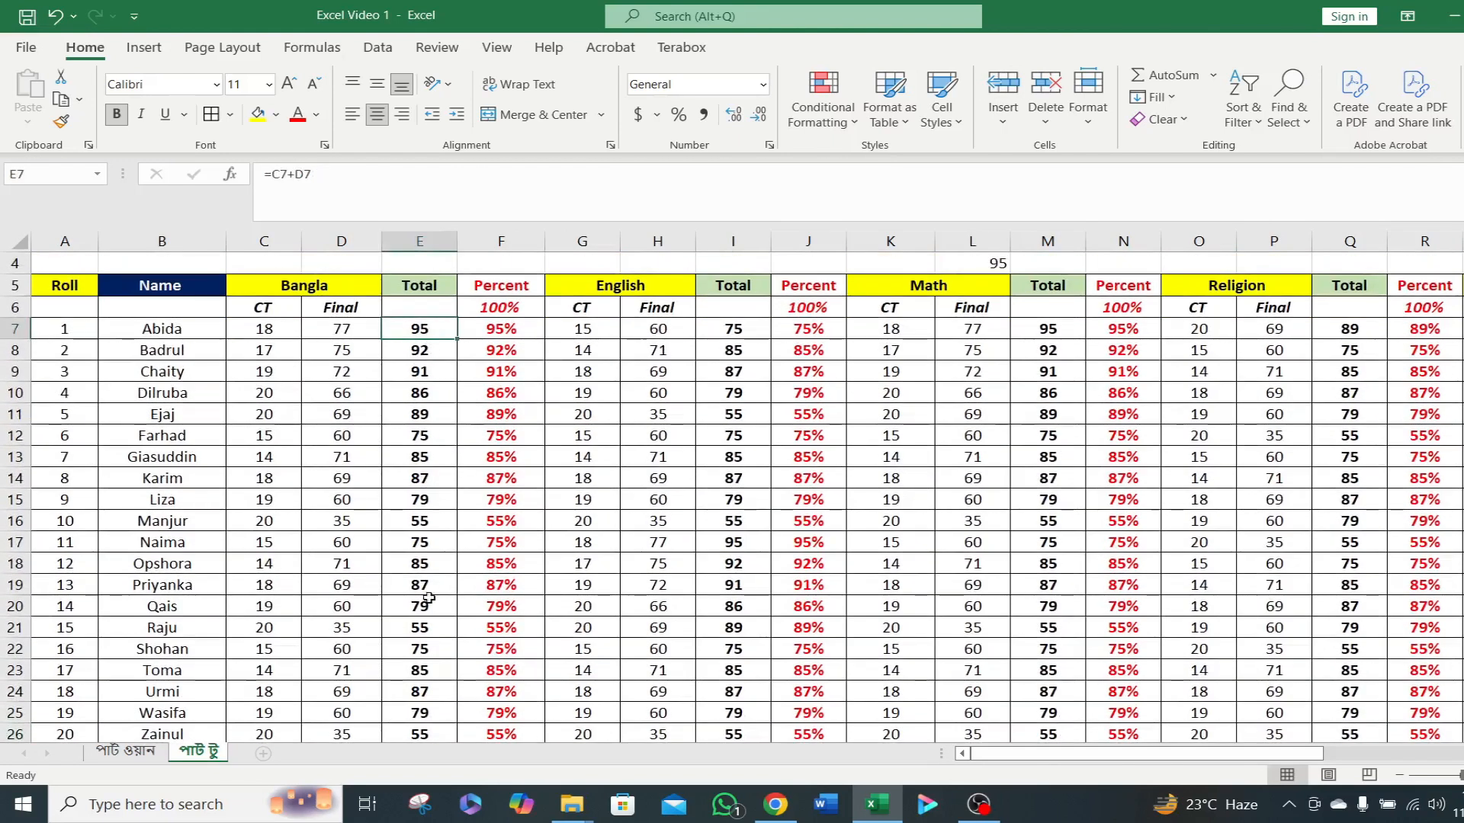
{"action": "left_click", "coordinate": [425, 731], "text": "shift"}
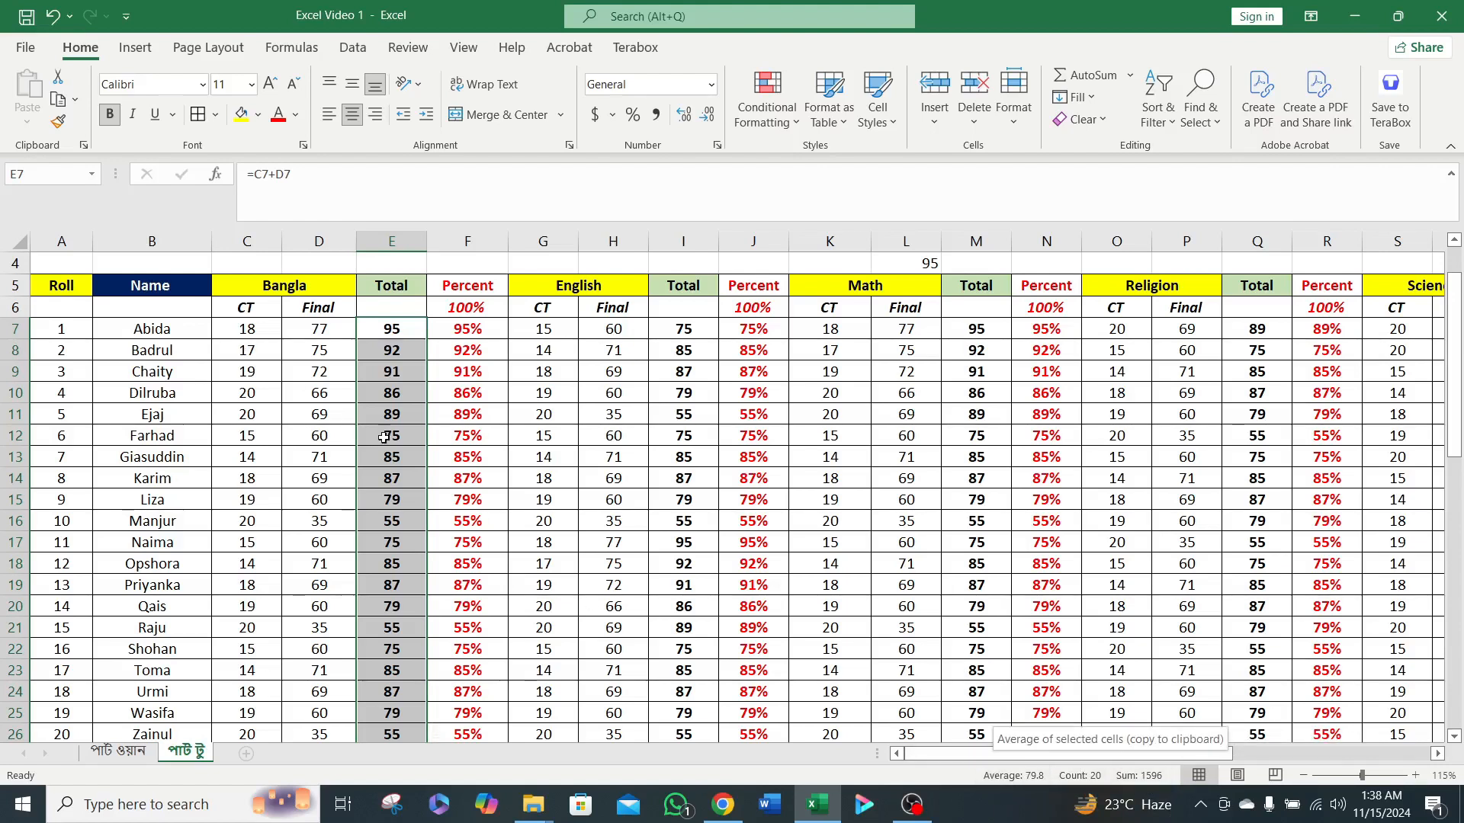
{"action": "scroll", "coordinate": [374, 677], "scroll_direction": "down", "scroll_amount": 2}
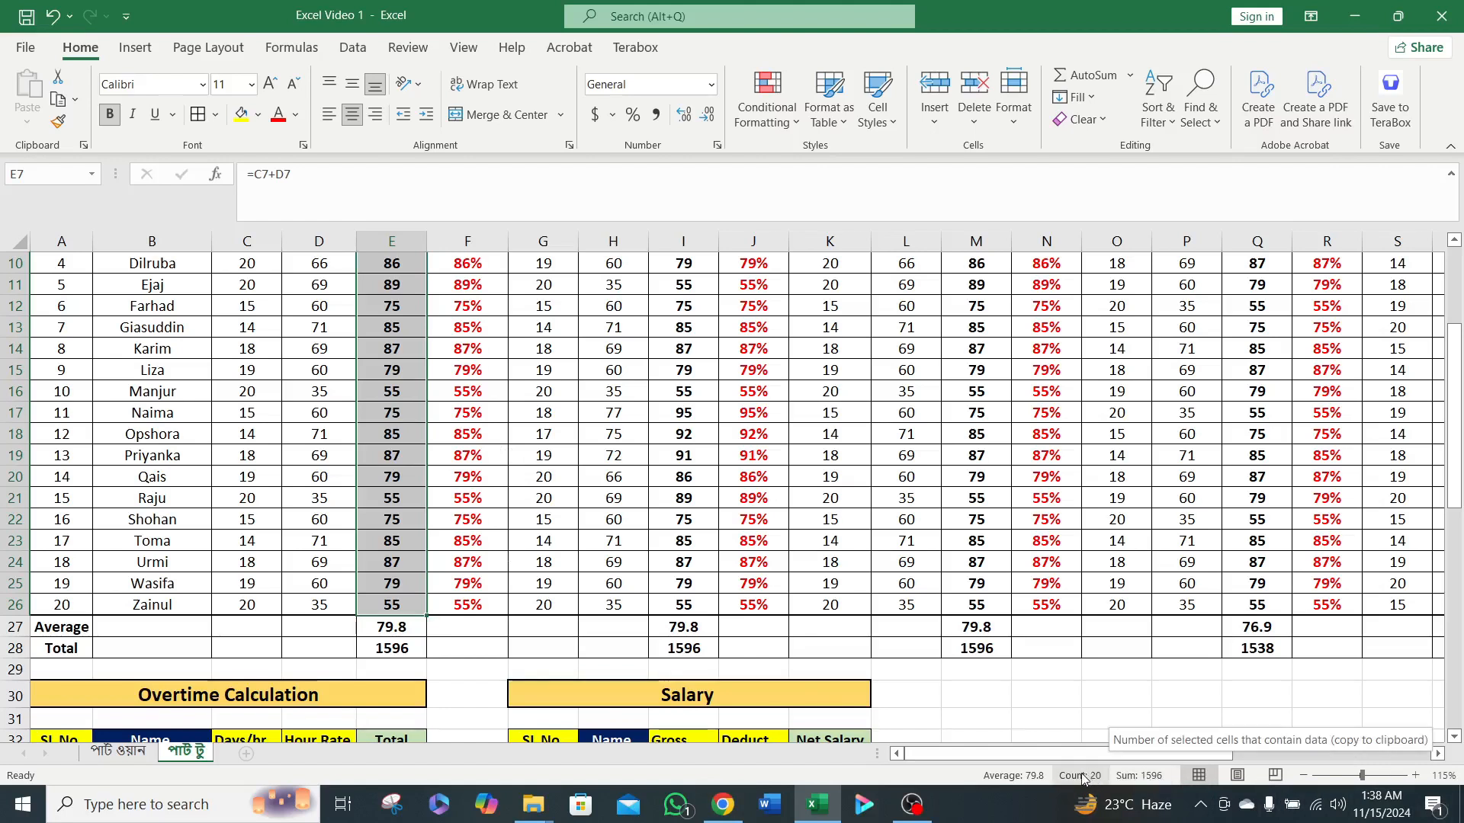
{"action": "scroll", "coordinate": [202, 496], "scroll_direction": "up", "scroll_amount": 2}
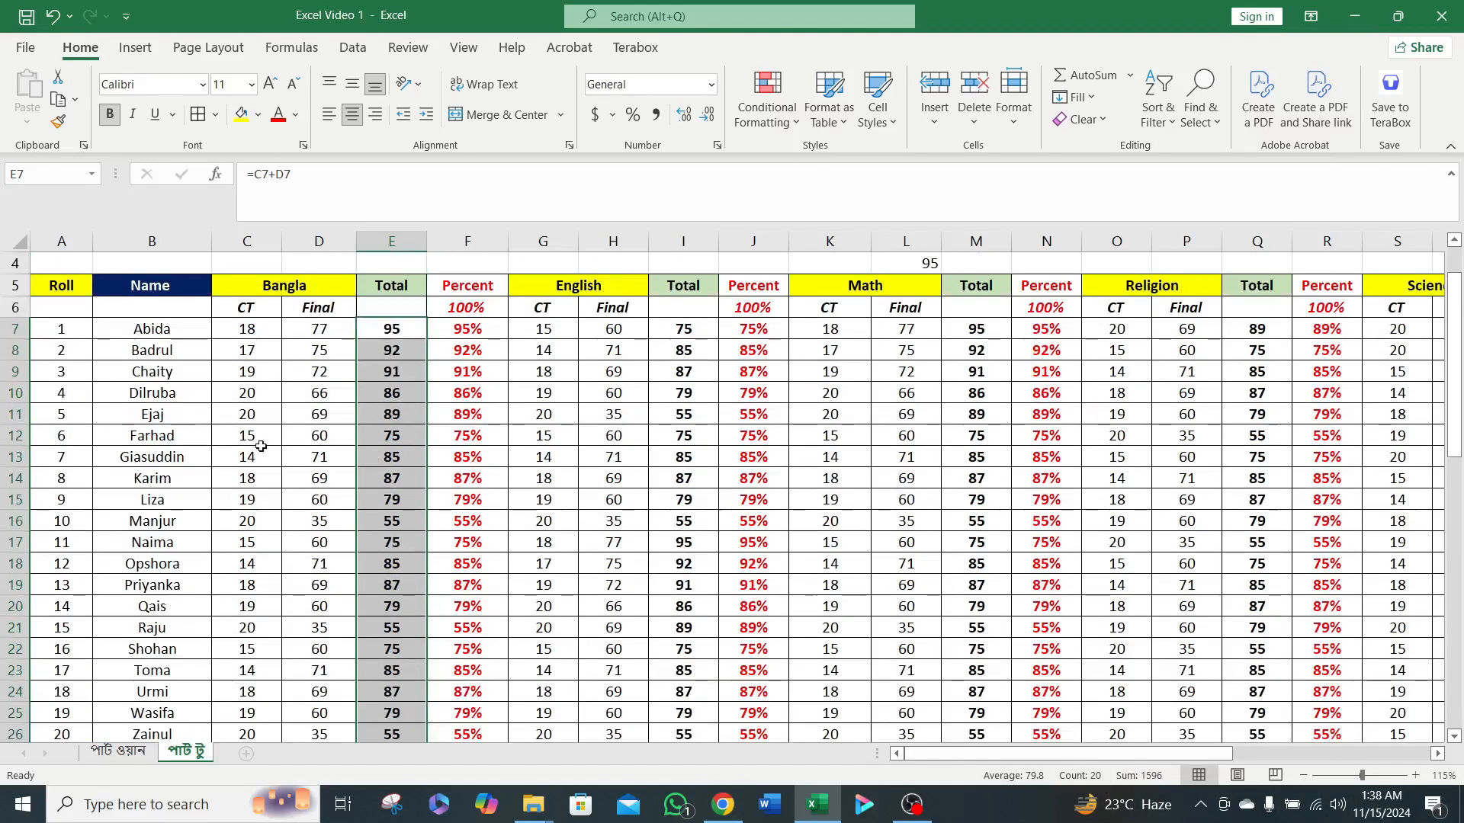
{"action": "scroll", "coordinate": [327, 640], "scroll_direction": "down", "scroll_amount": 1}
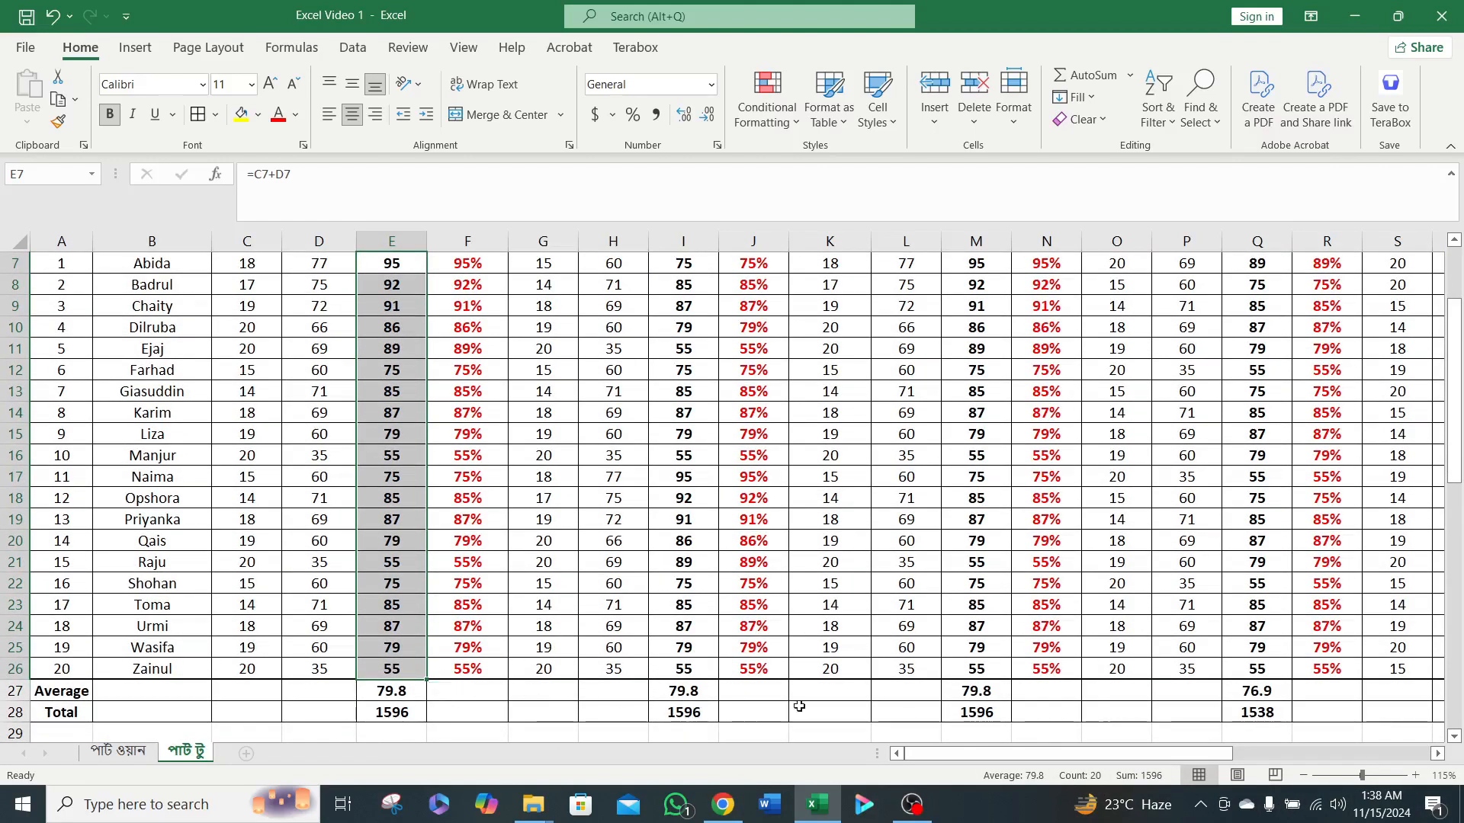
{"action": "scroll", "coordinate": [839, 709], "scroll_direction": "down", "scroll_amount": 1}
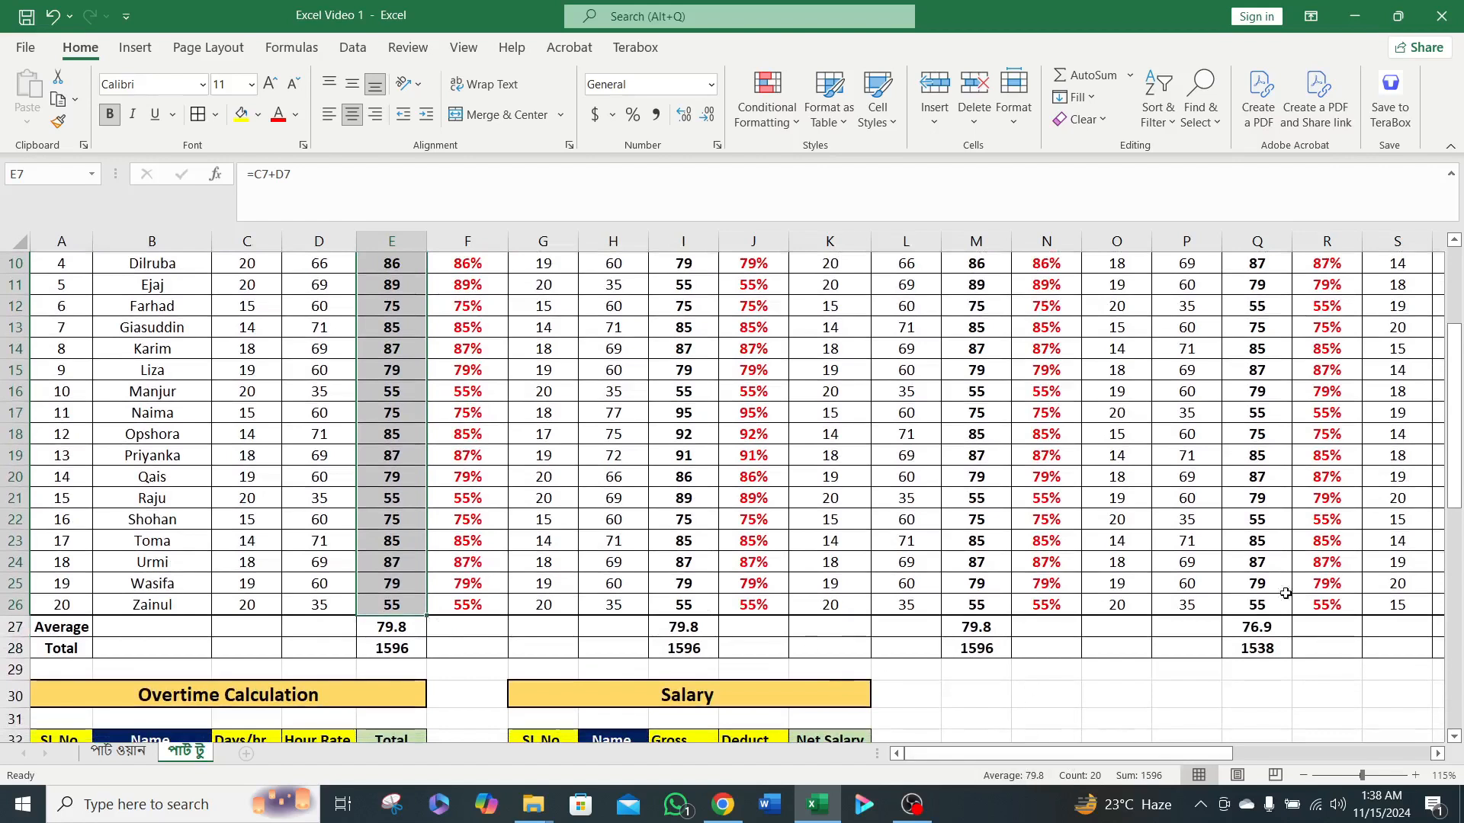
Try AutoSum on E34:E53 in cell E54 of the Overtime Calculation table, and undo the entry.
{"action": "scroll", "coordinate": [1038, 526], "scroll_direction": "down", "scroll_amount": 5}
{"action": "scroll", "coordinate": [1038, 527], "scroll_direction": "down", "scroll_amount": 4}
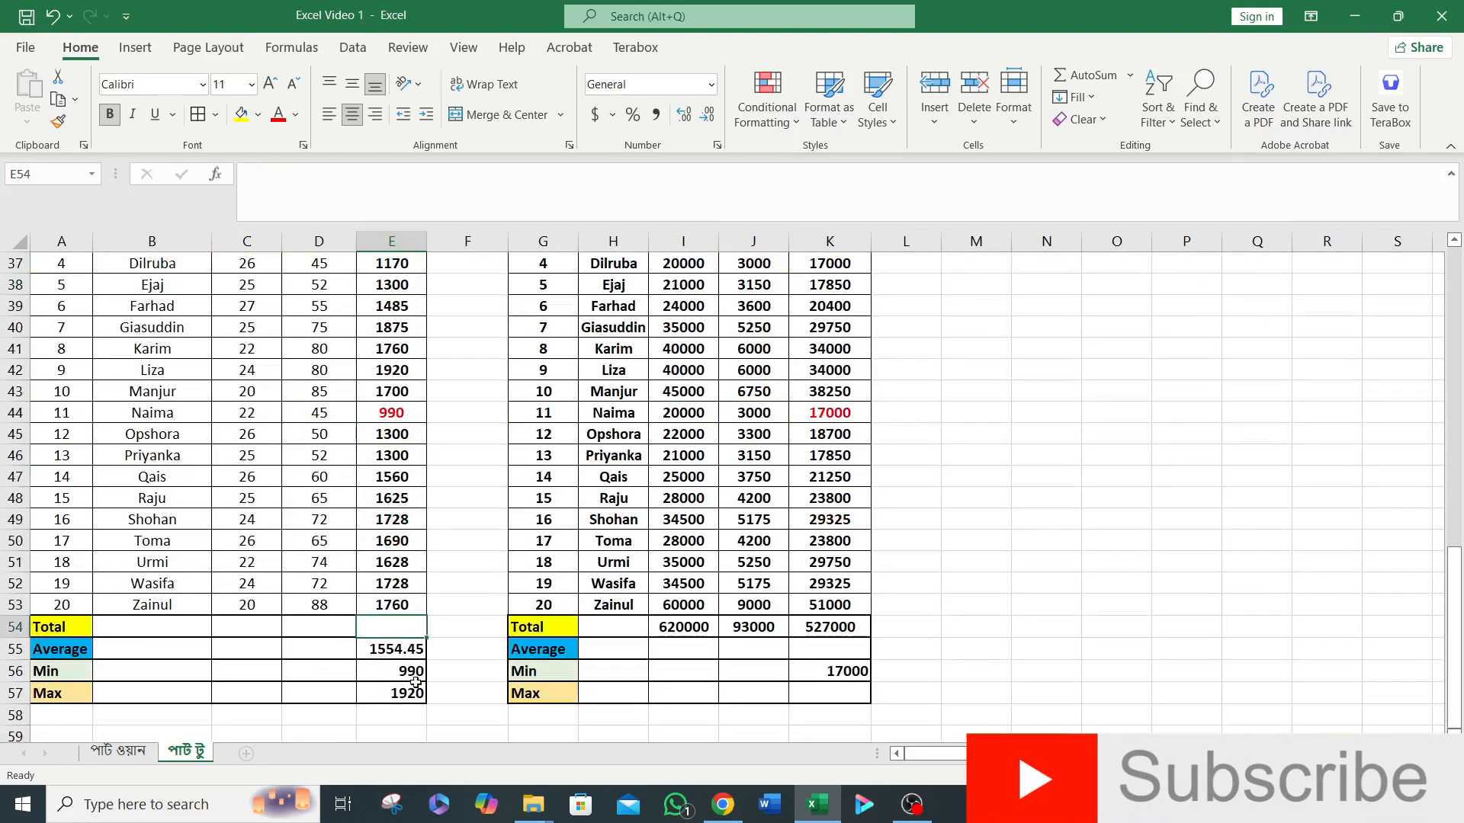
{"action": "left_click", "coordinate": [443, 610]}
{"action": "left_click", "coordinate": [385, 629]}
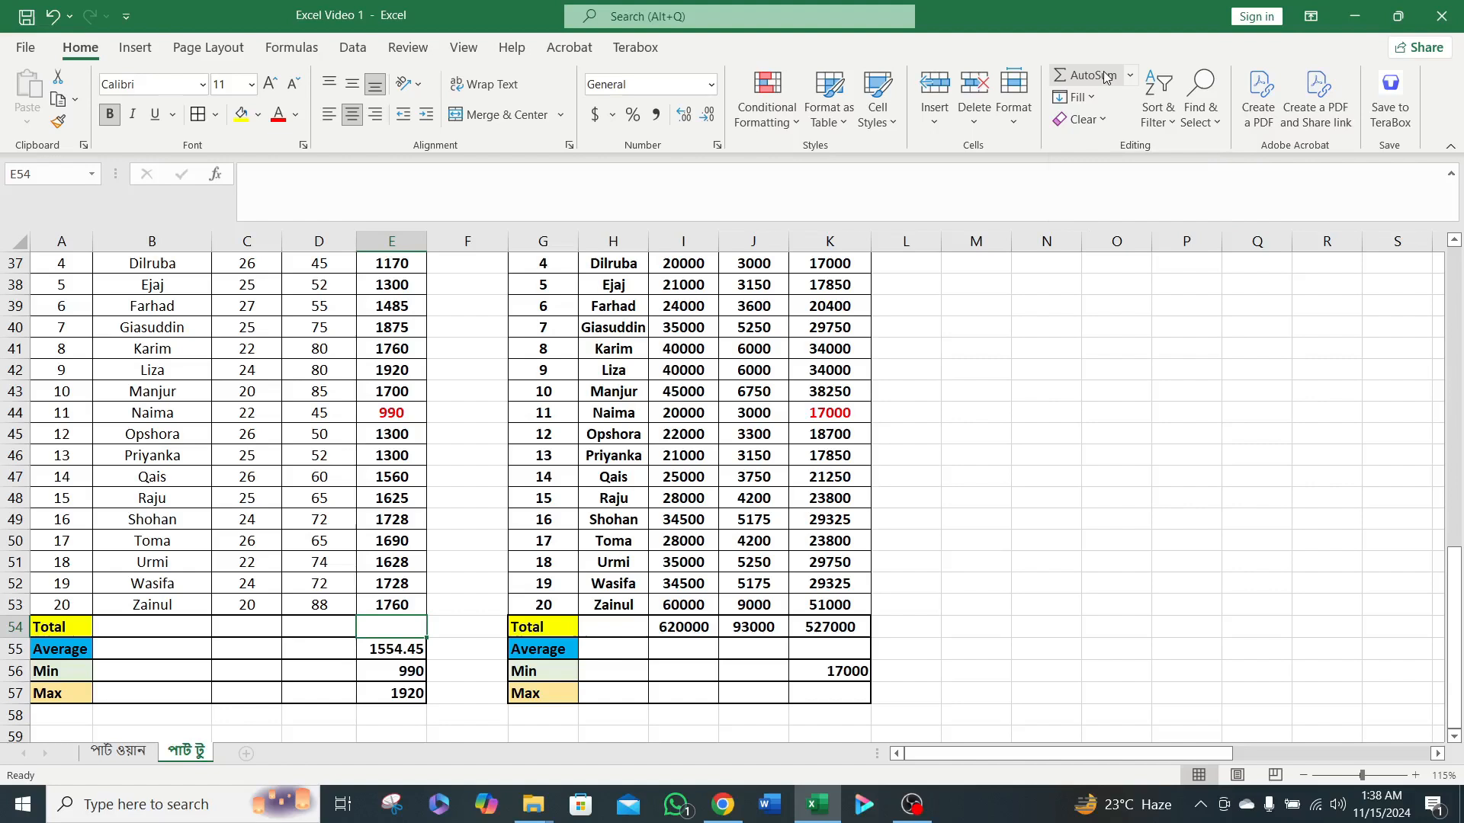
{"action": "left_click", "coordinate": [1106, 76]}
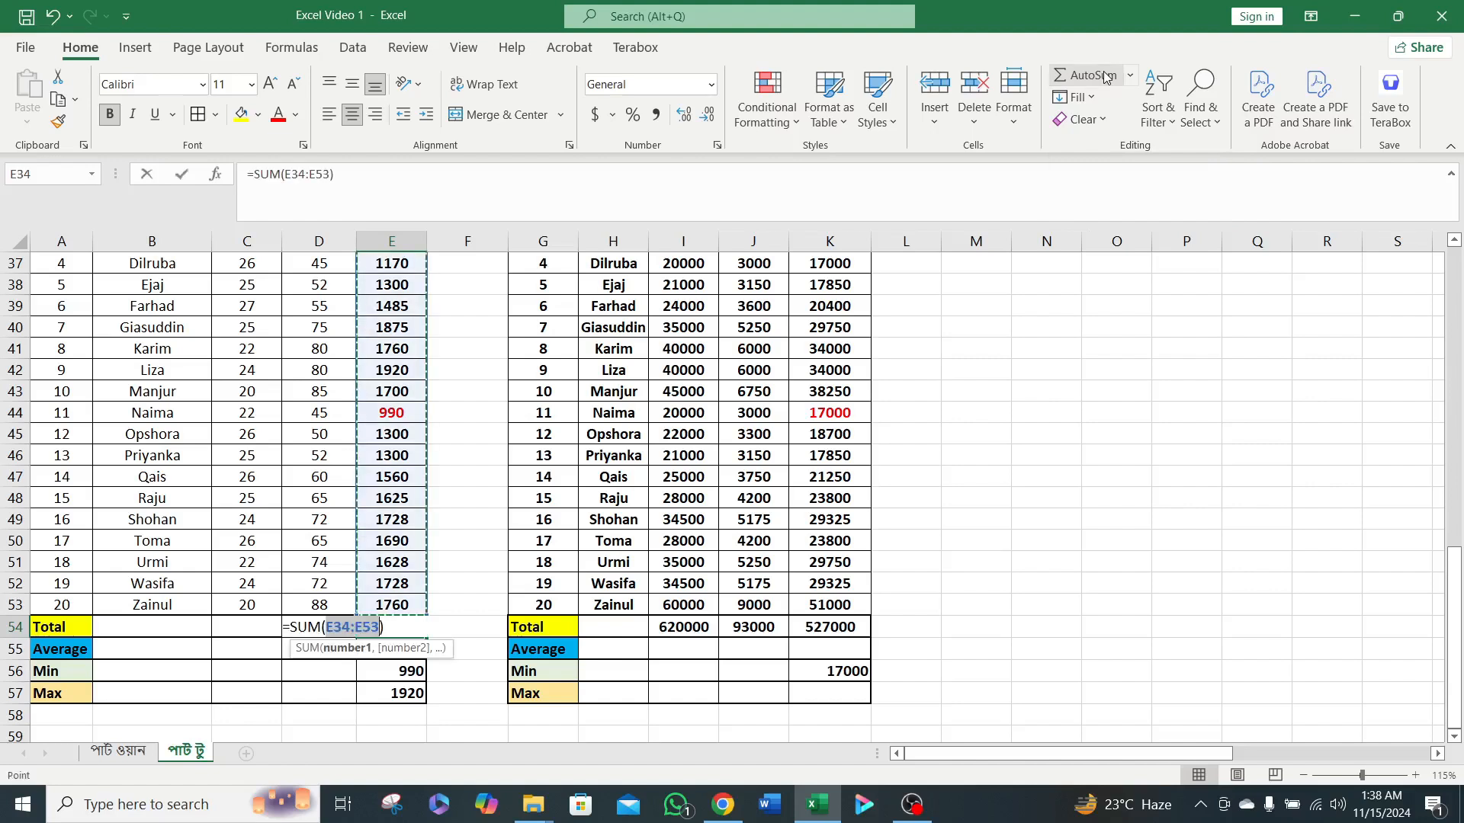
{"action": "key", "text": "Return"}
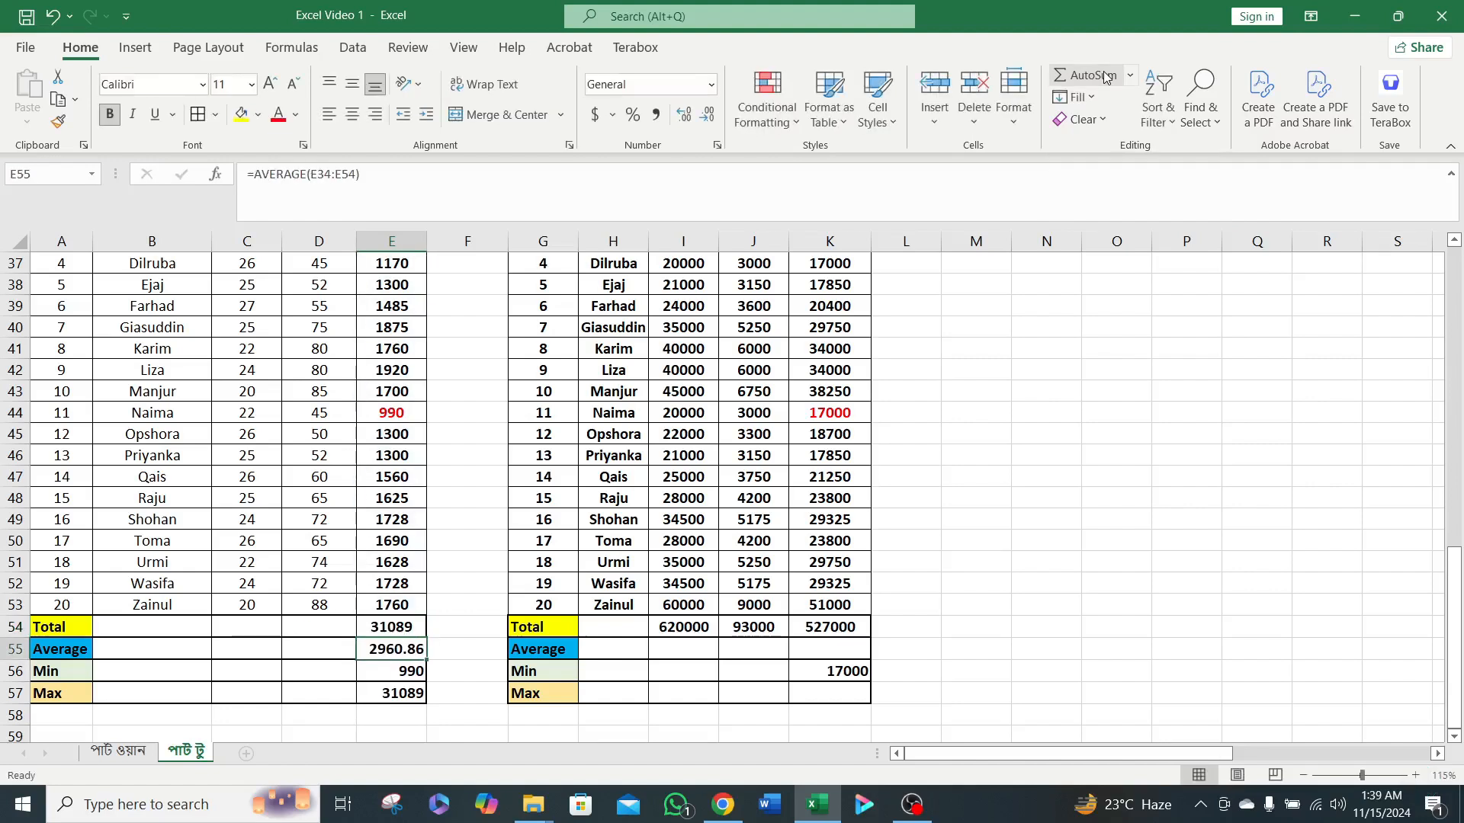
{"action": "key", "text": "ctrl+z"}
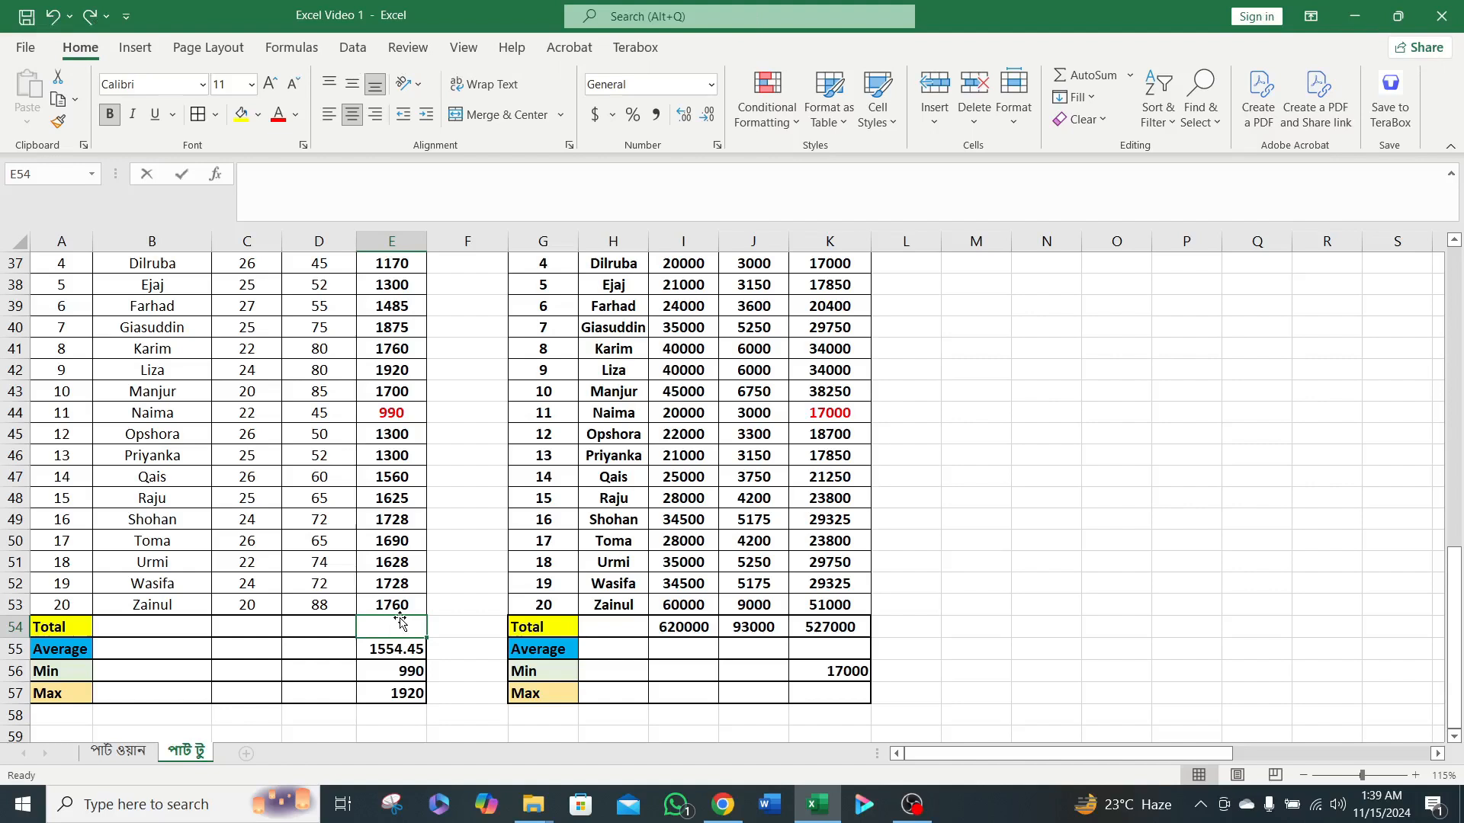
Repeat the AutoSum of the overtime totals E34:E53 in cell E54 and undo it.
{"action": "key", "text": "alt+equal"}
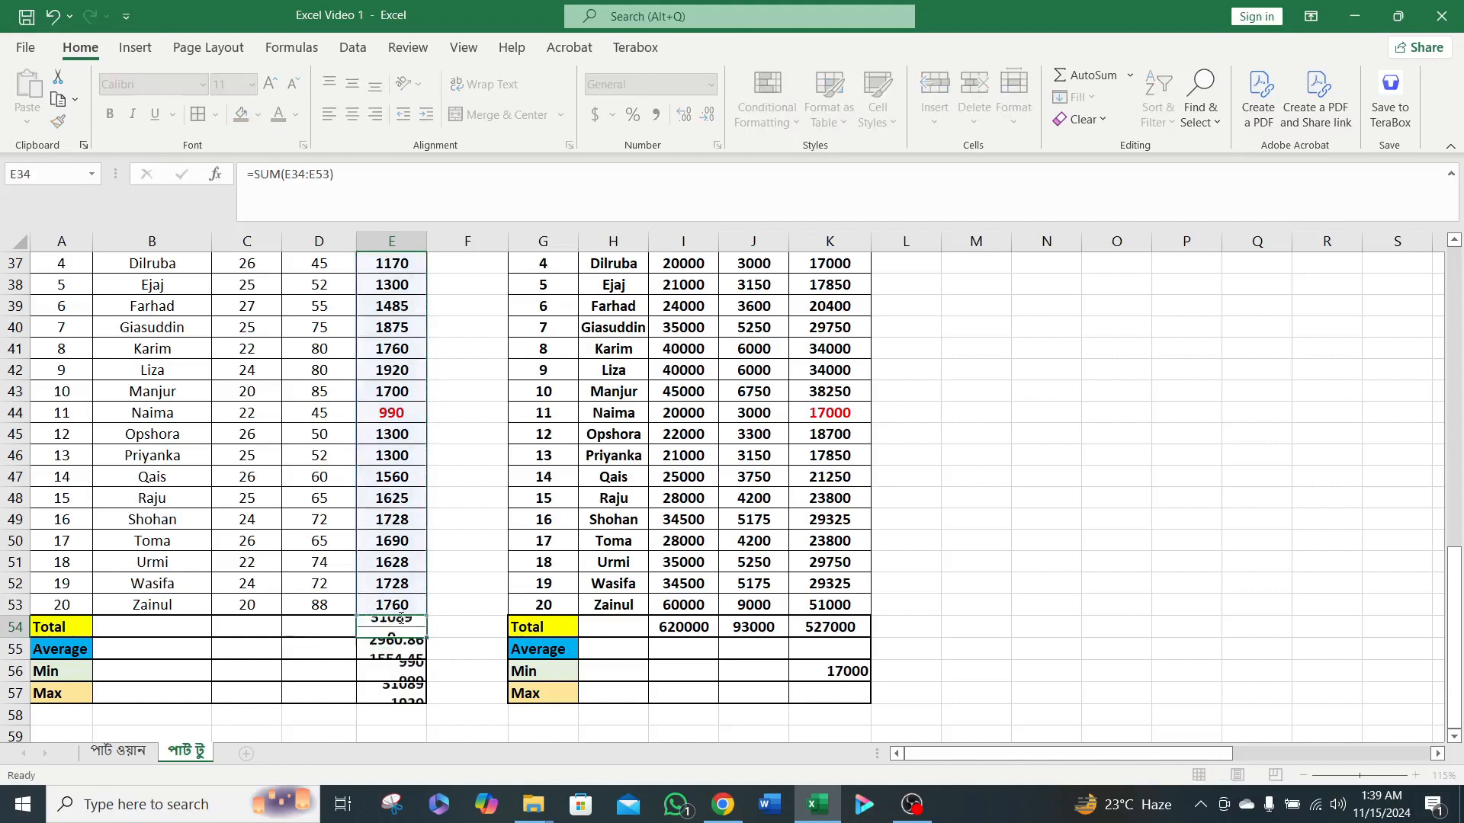
{"action": "key", "text": "Return"}
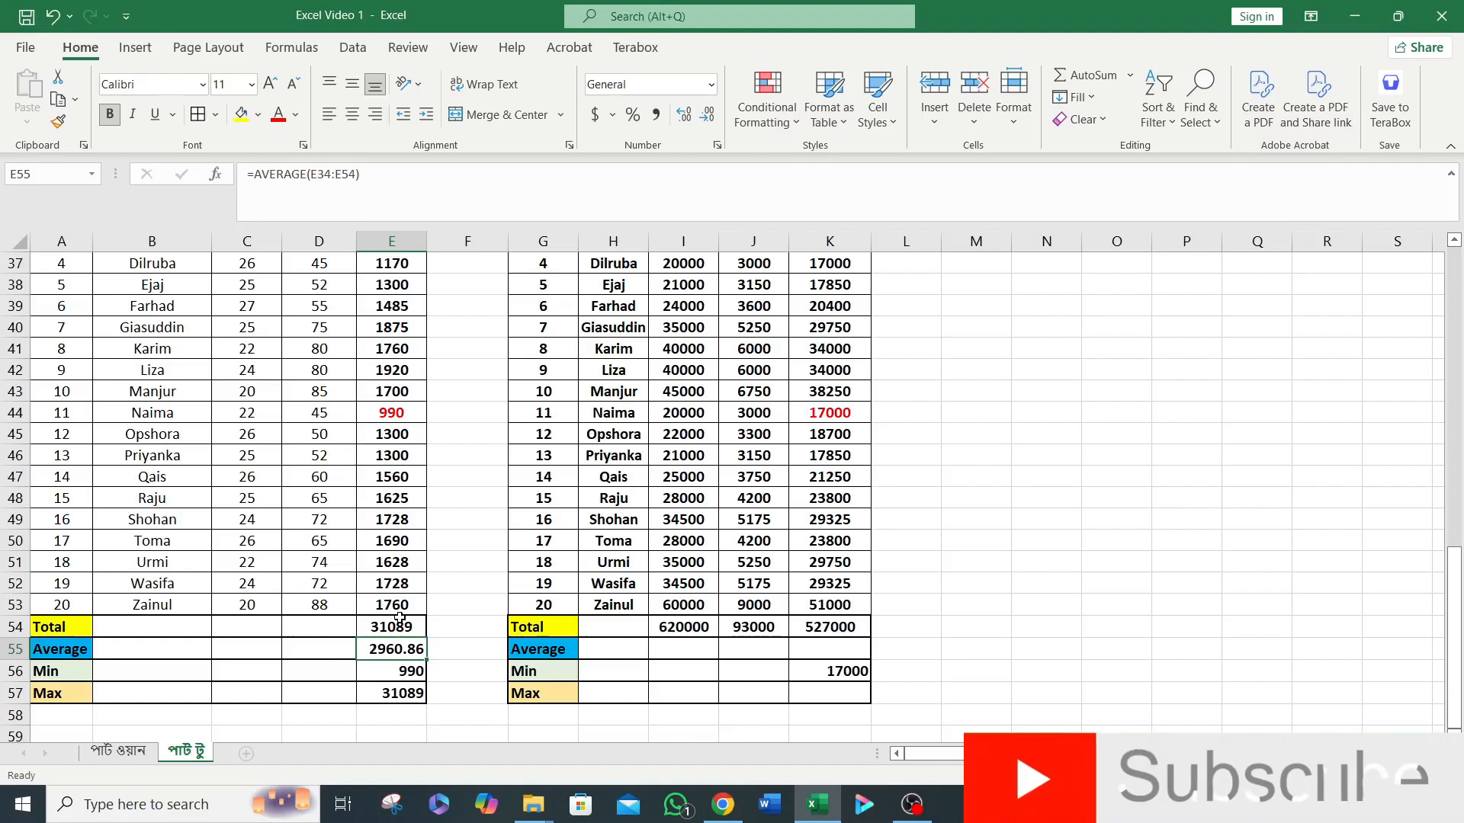
{"action": "key", "text": "ctrl+z"}
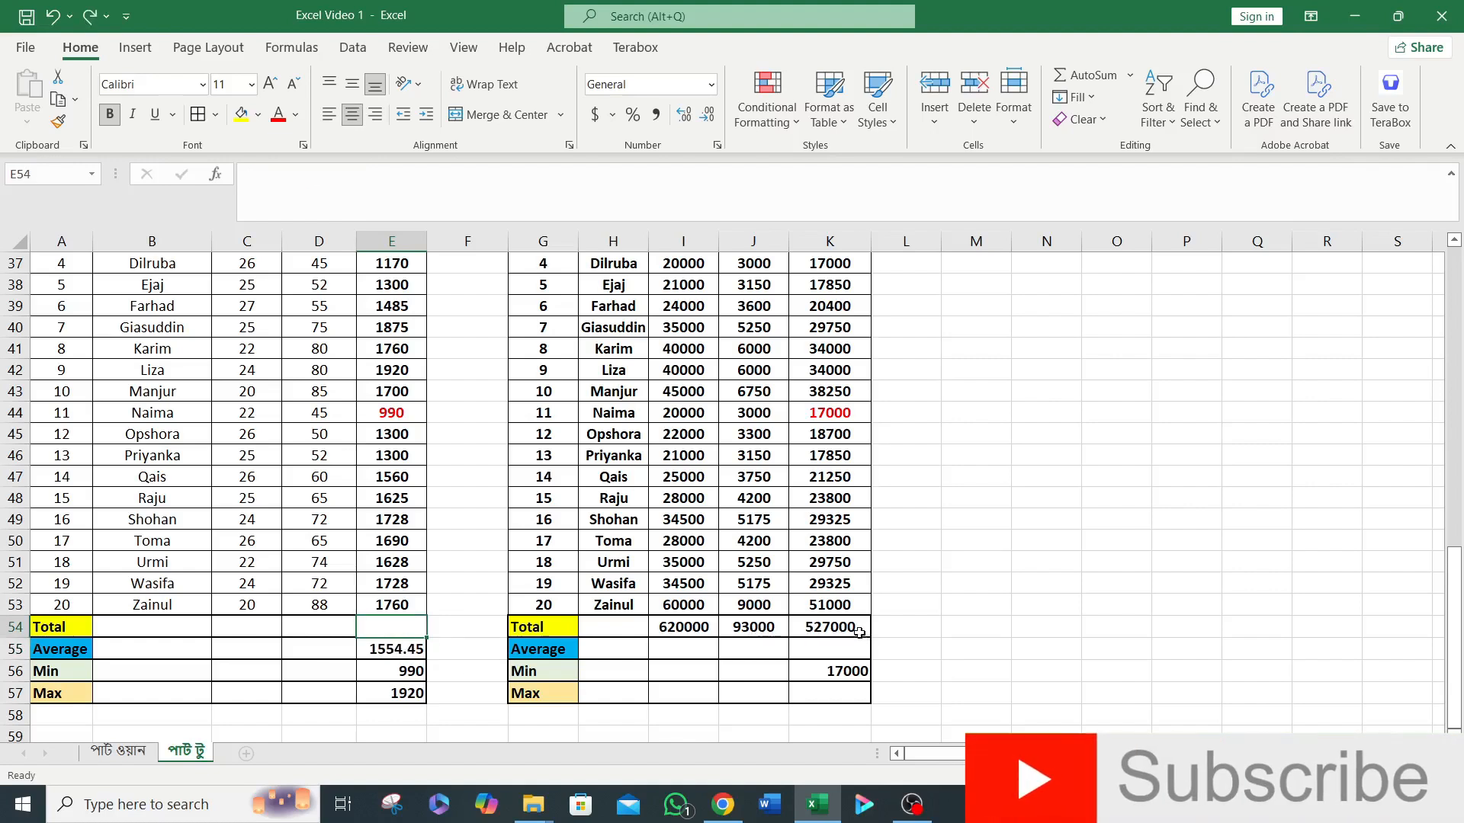
Clear the existing totals in I54:K54 of the Salary table.
{"action": "left_click", "coordinate": [833, 627]}
{"action": "left_click_drag", "start_coordinate": [686, 631], "coordinate": [851, 633]}
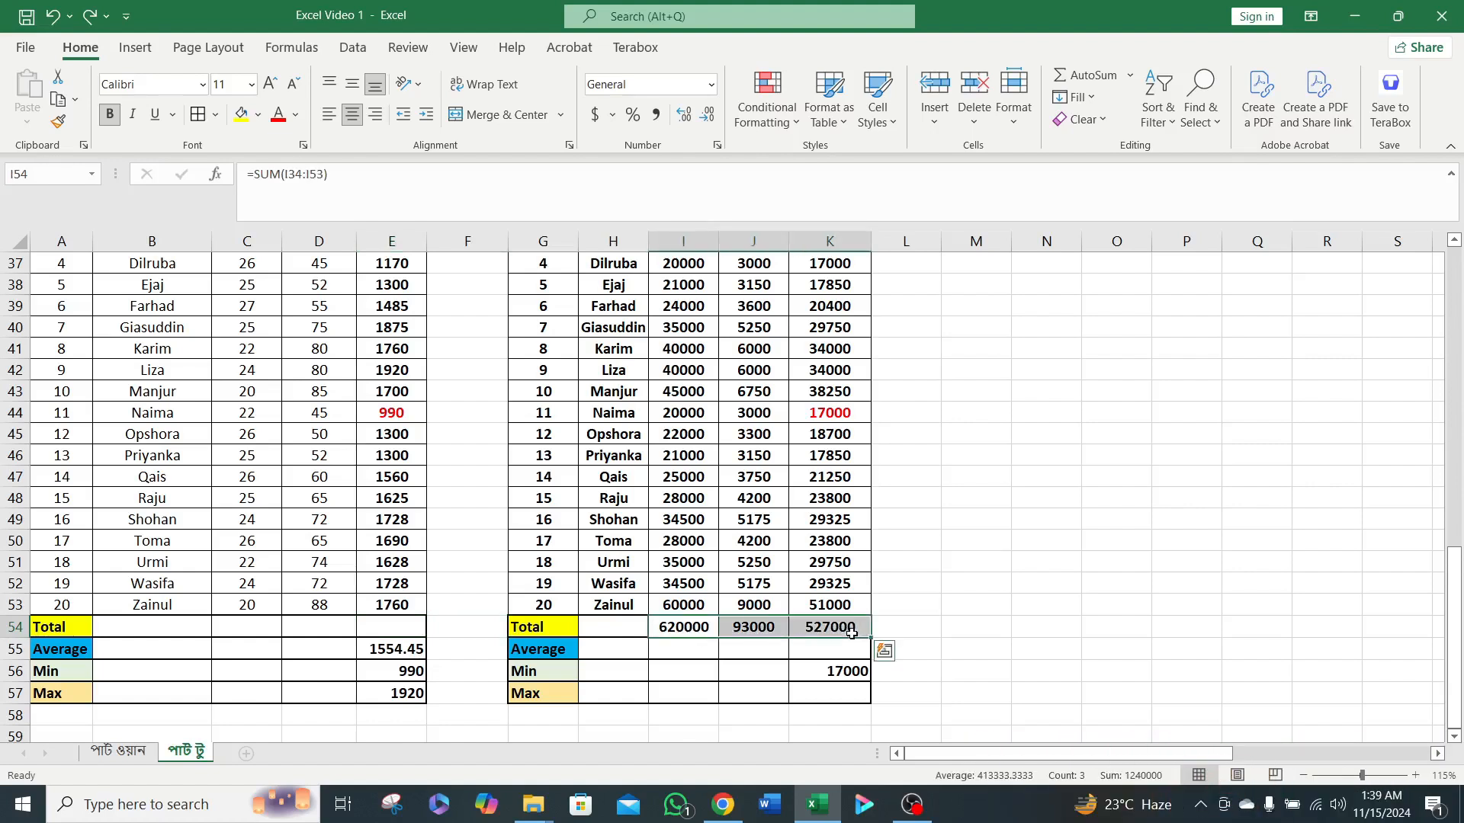
{"action": "key", "text": "Delete"}
Use AutoSum to total rows 34 to 53 of the Gross, Deduct and Net Salary columns in I54, J54 and K54.
{"action": "left_click", "coordinate": [678, 627]}
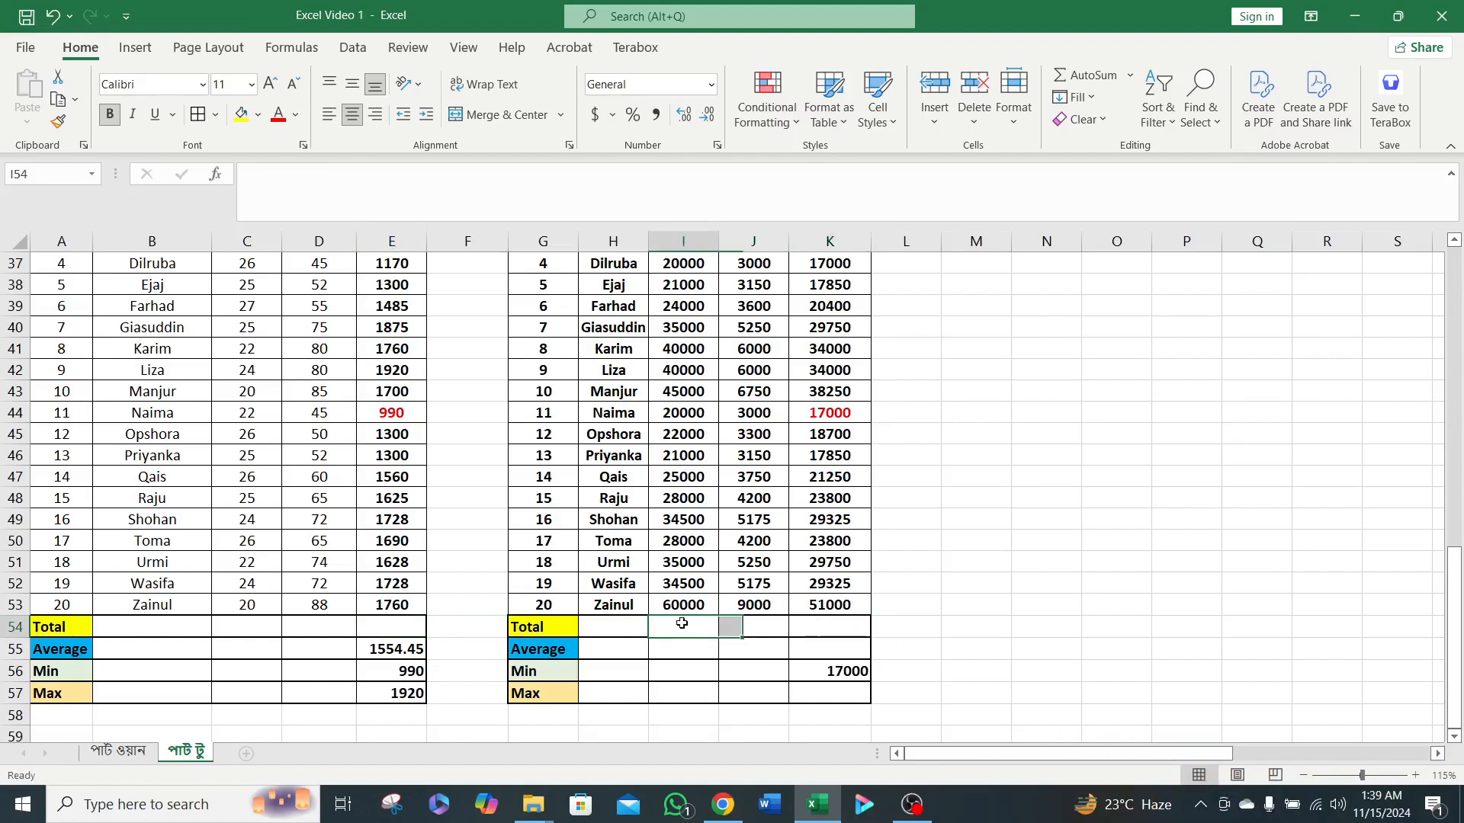
{"action": "key", "text": "alt+equal"}
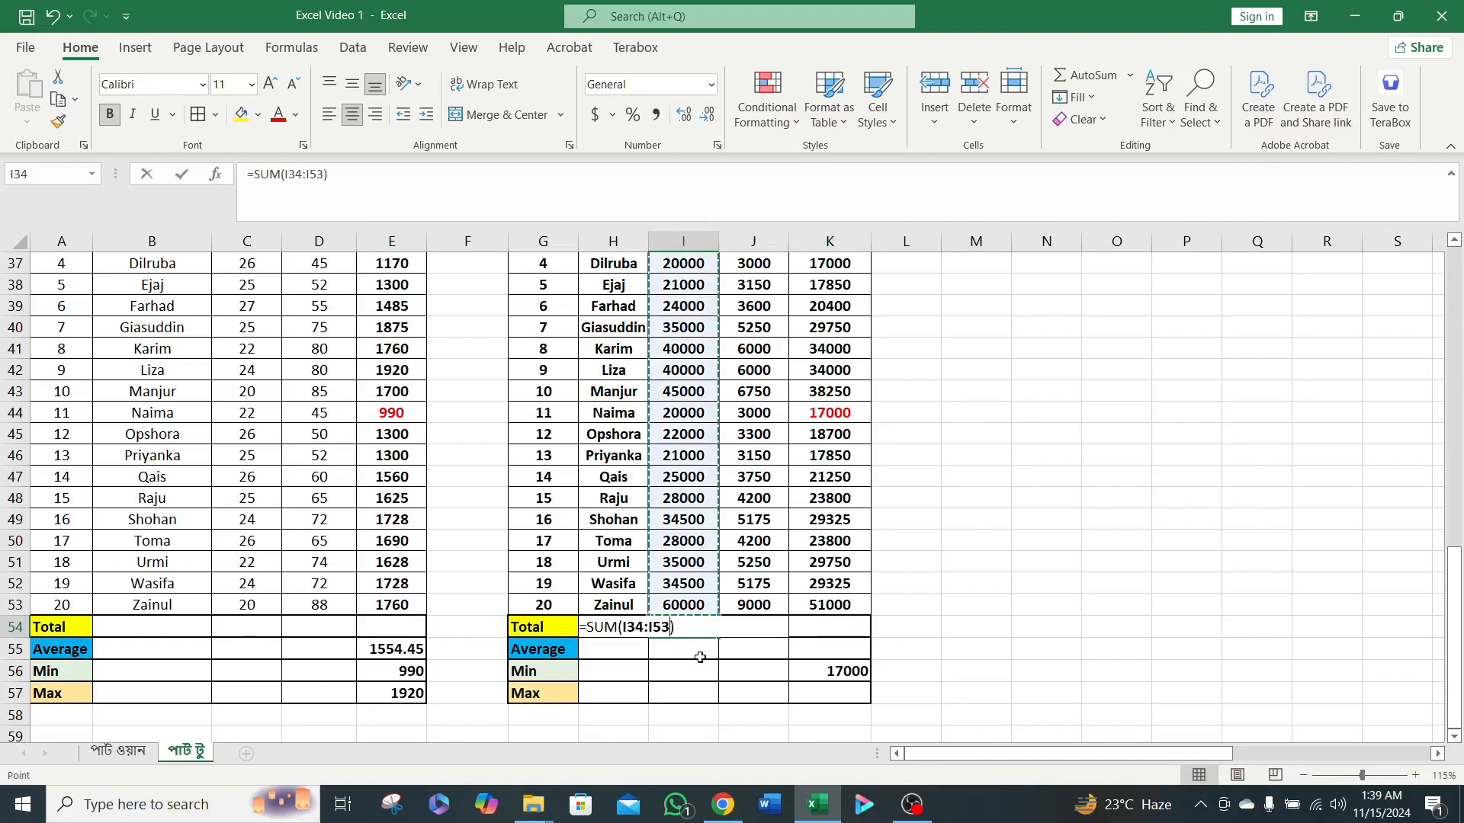
{"action": "key", "text": "Return"}
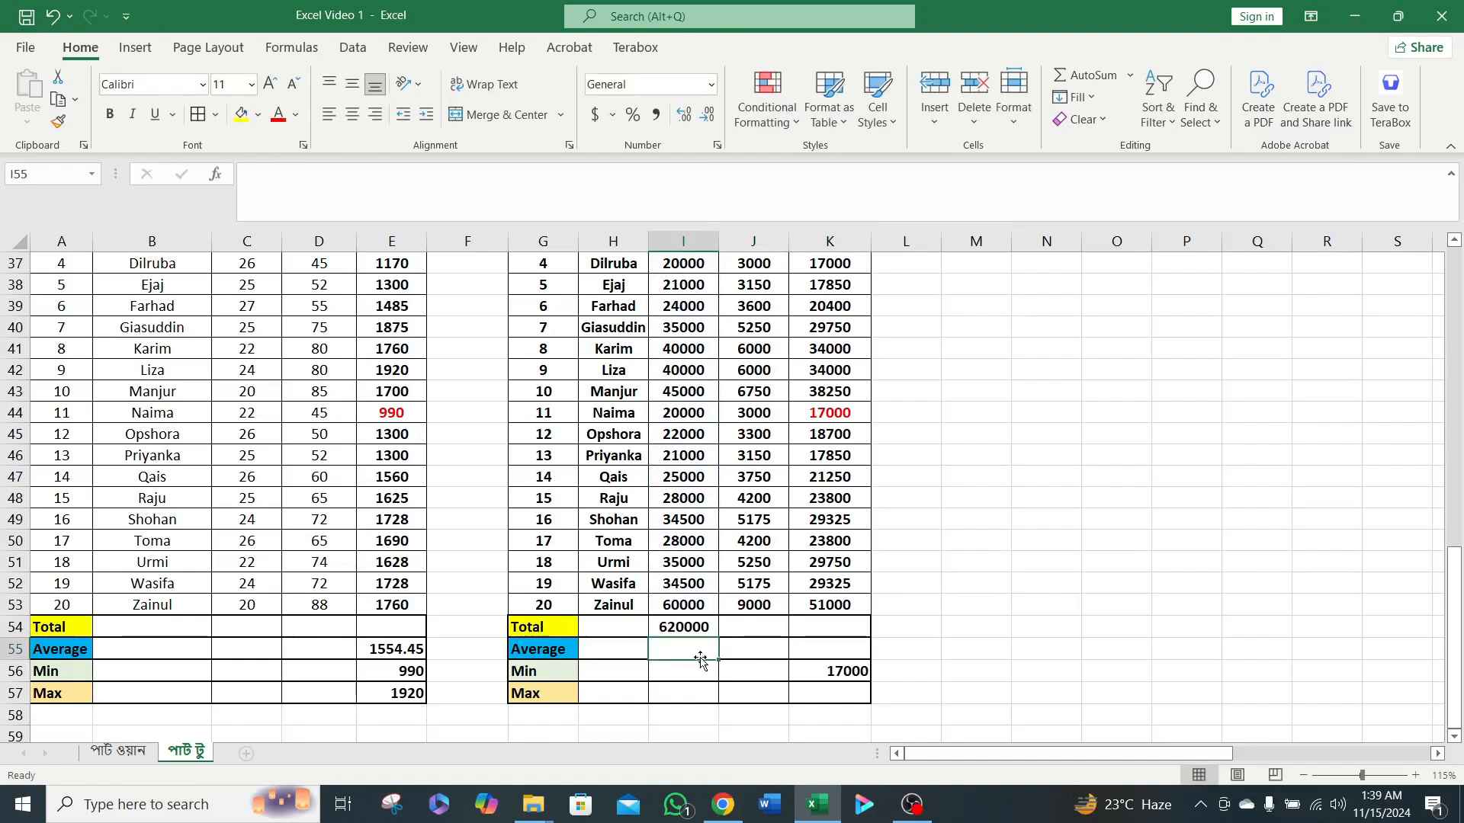
{"action": "left_click", "coordinate": [731, 625]}
{"action": "key", "text": "alt+equal"}
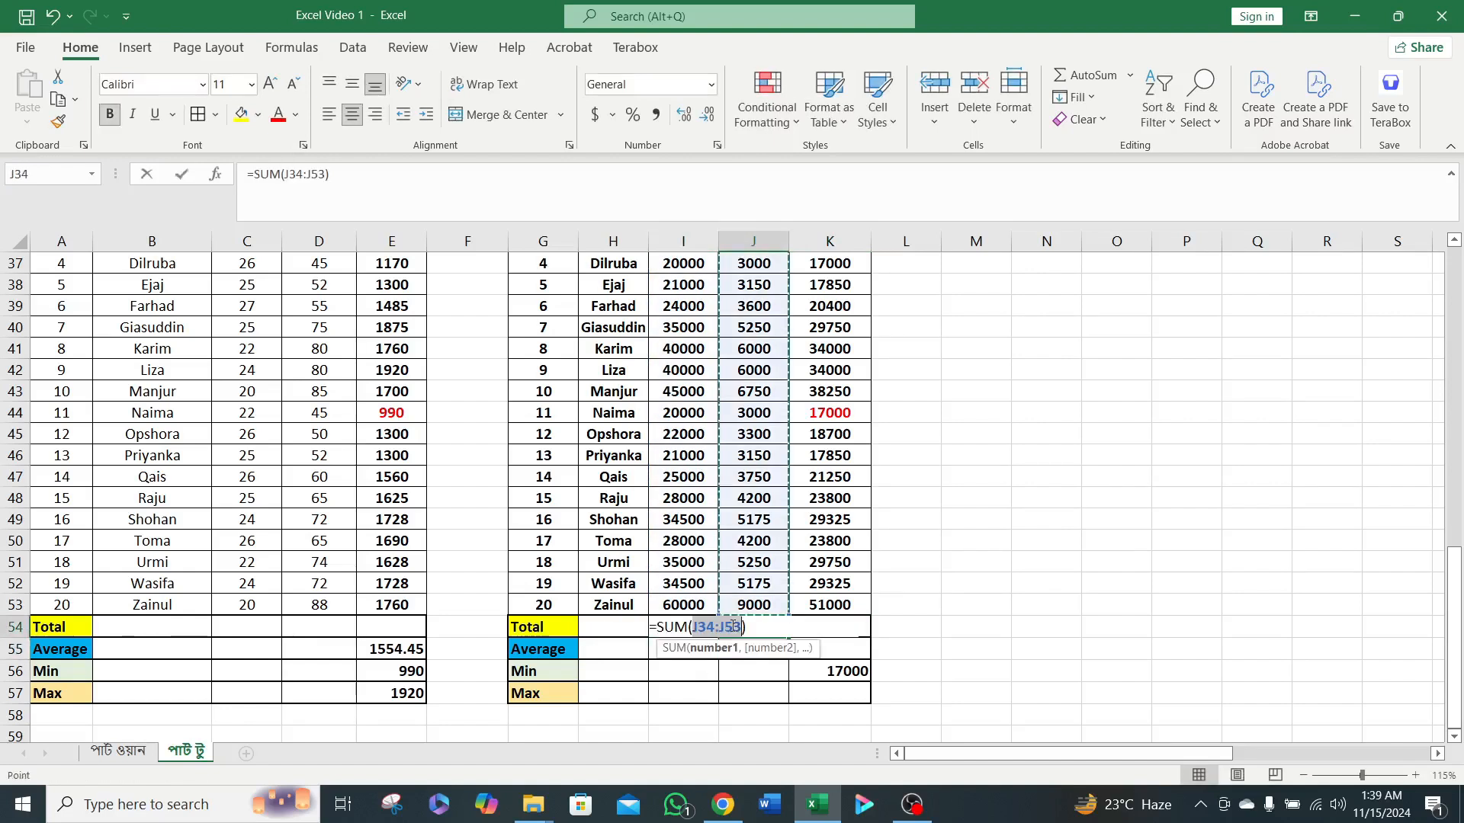
{"action": "key", "text": "Return"}
{"action": "left_click", "coordinate": [847, 622]}
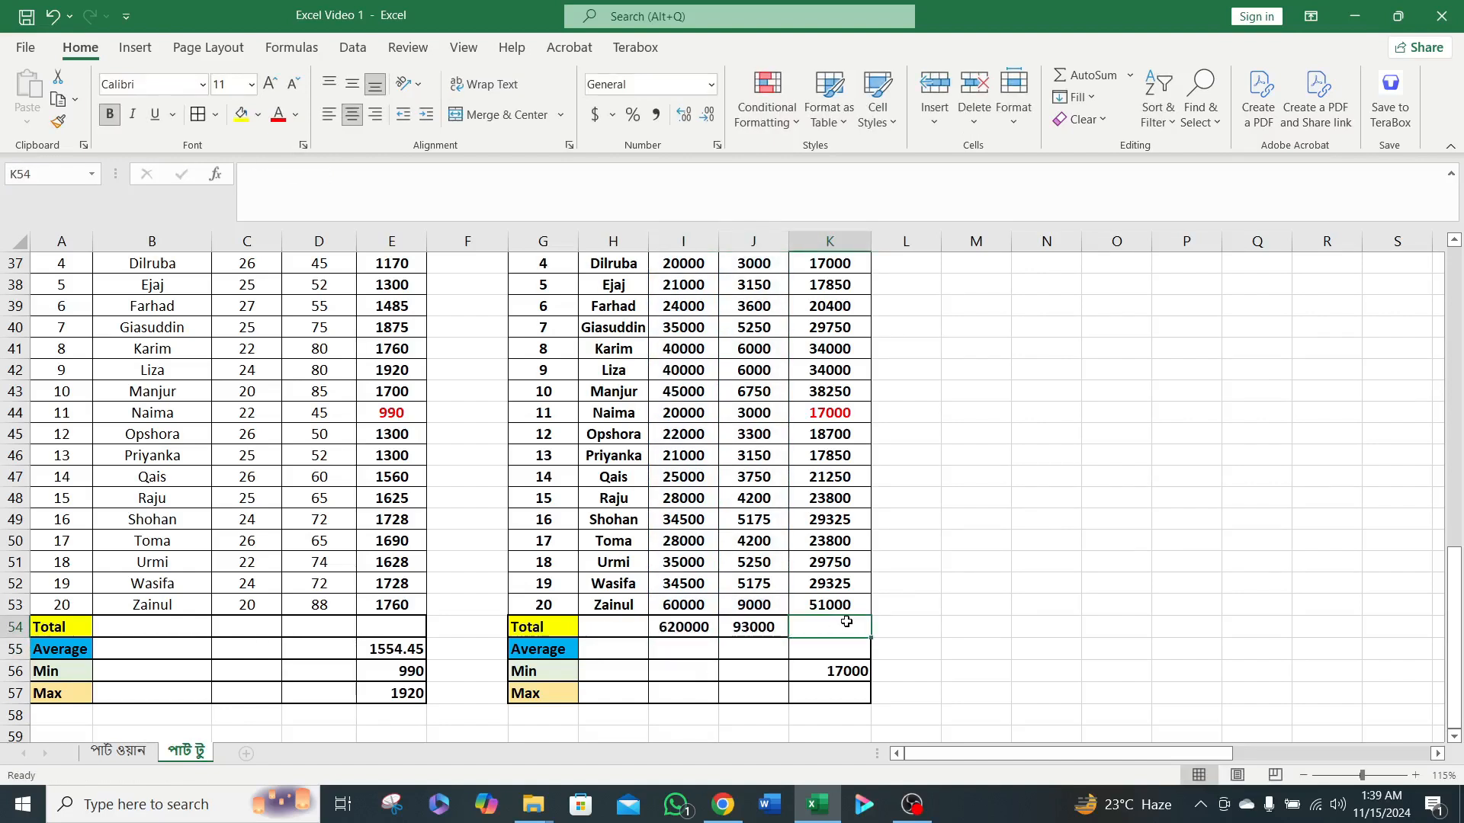
{"action": "key", "text": "alt+equal"}
{"action": "key", "text": "Return"}
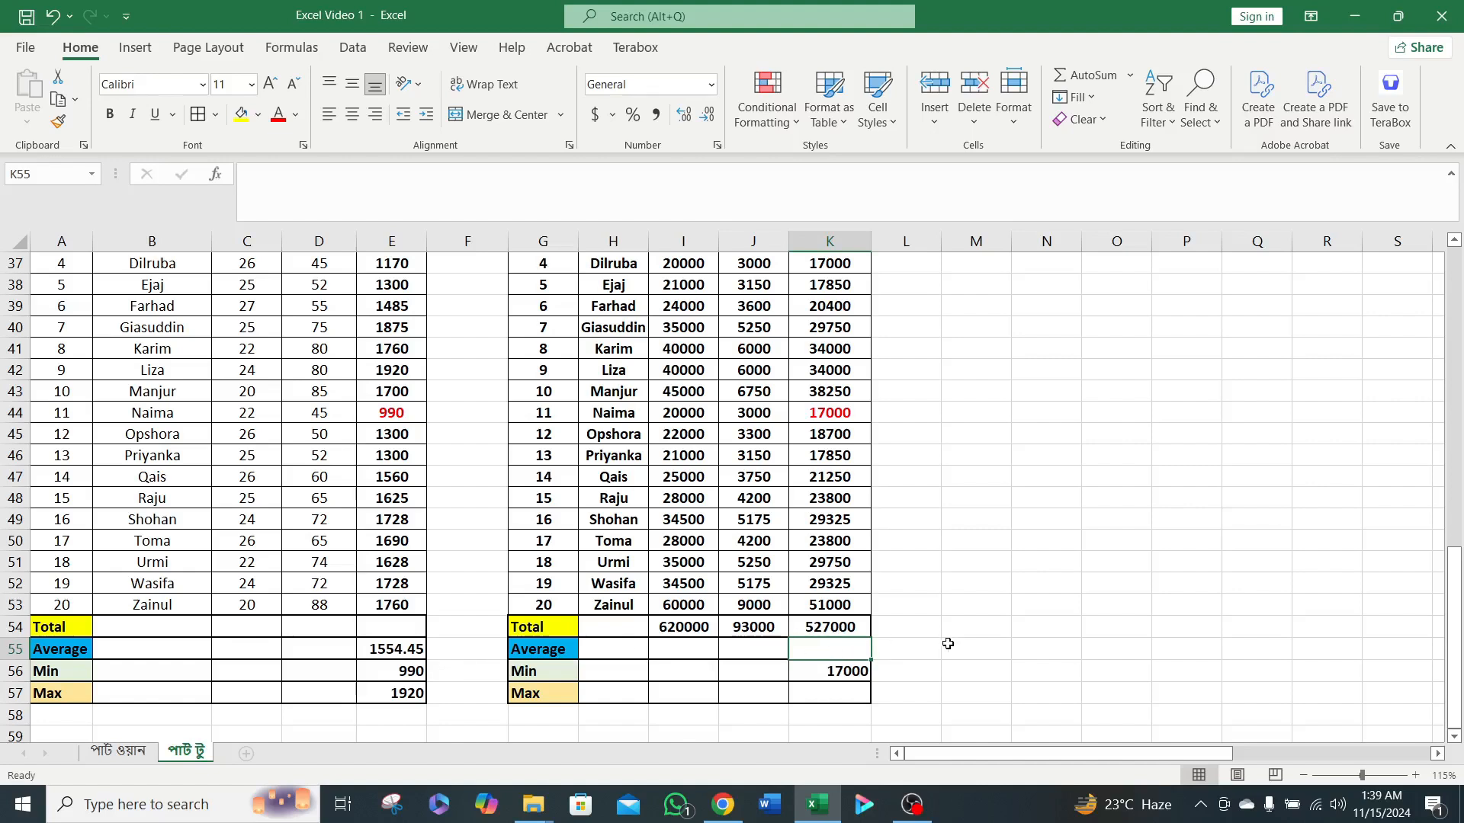
Copy the overtime average formula from E55 into K55 for the Net Salary column.
{"action": "left_click", "coordinate": [732, 647]}
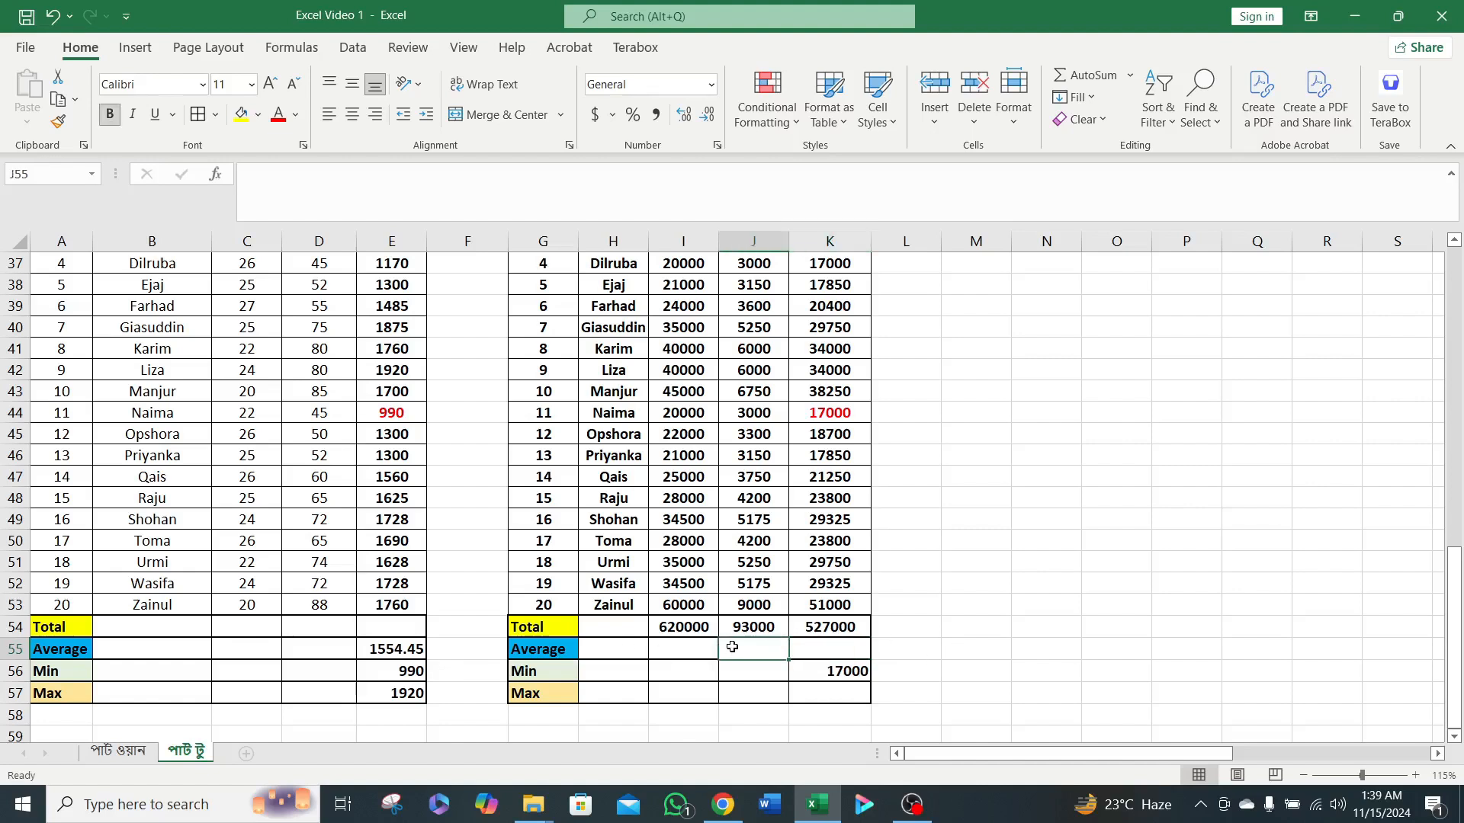
{"action": "left_click", "coordinate": [396, 650]}
{"action": "key", "text": "ctrl+c"}
{"action": "left_click", "coordinate": [831, 651]}
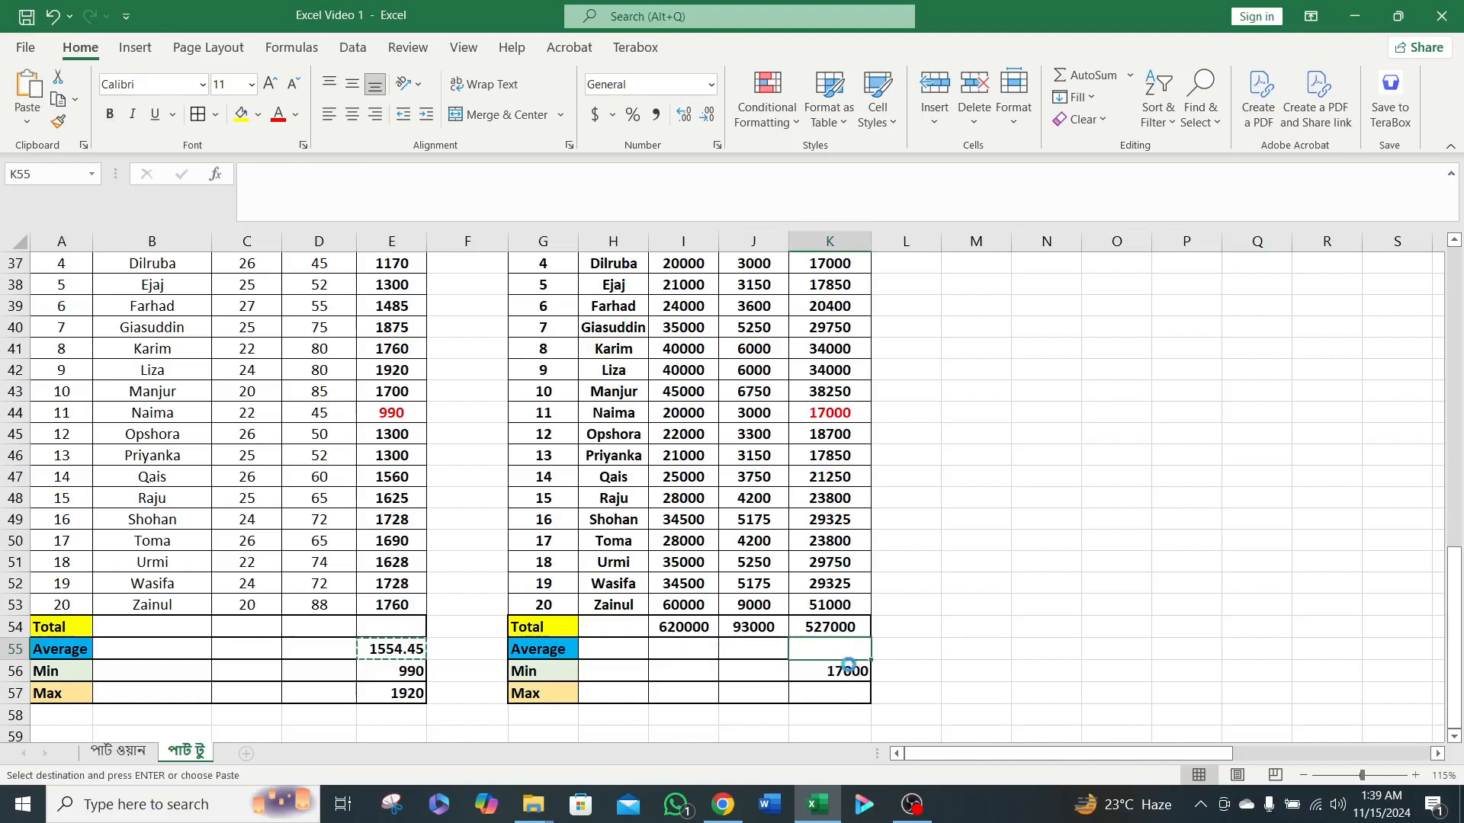
{"action": "key", "text": "ctrl+v"}
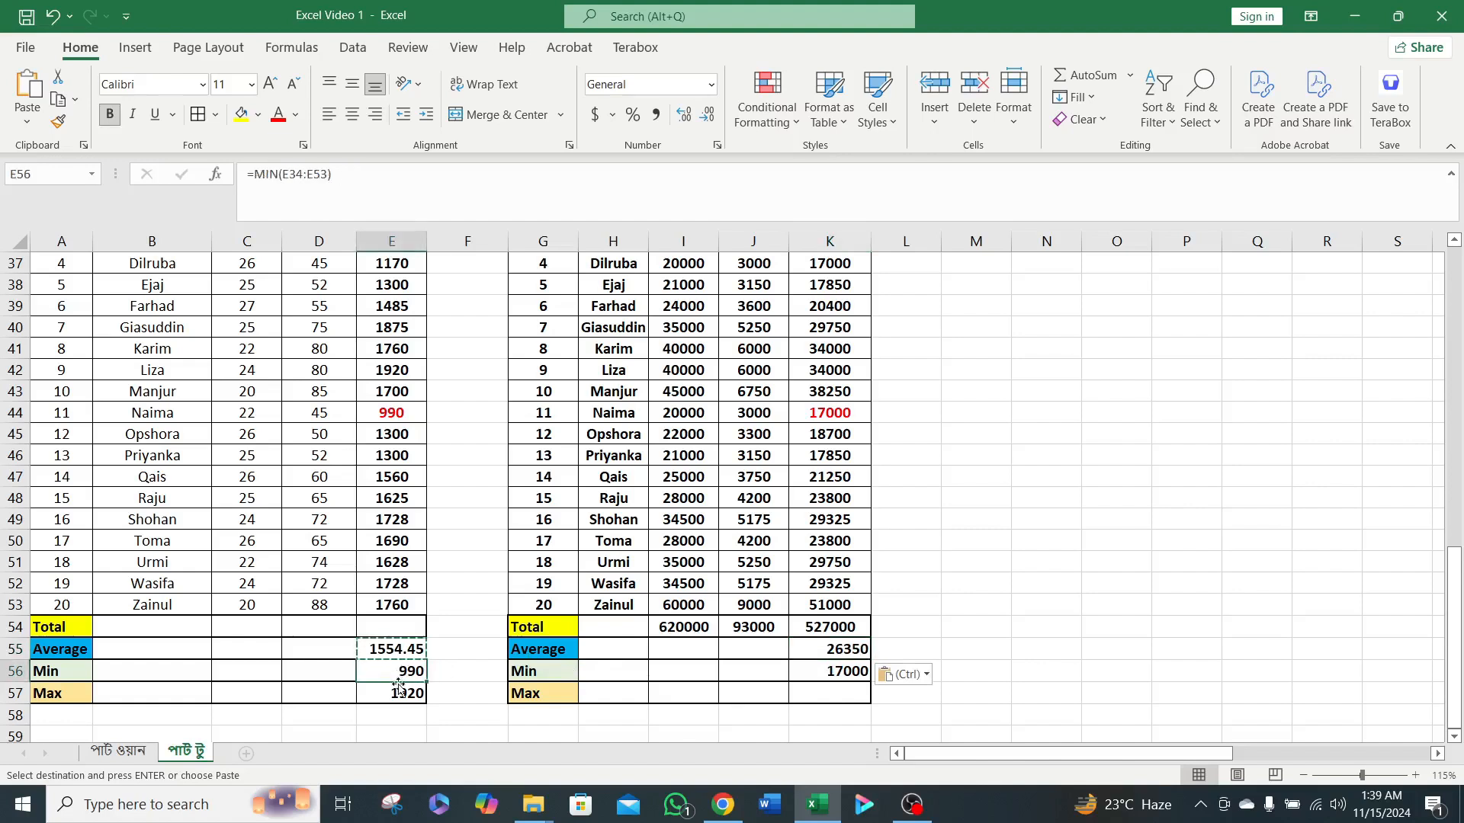
Copy the overtime Min and Max formulas from E56:E57 into K56:K57 for the Net Salary column.
{"action": "left_click_drag", "start_coordinate": [404, 671], "coordinate": [405, 693]}
{"action": "key", "text": "ctrl+c"}
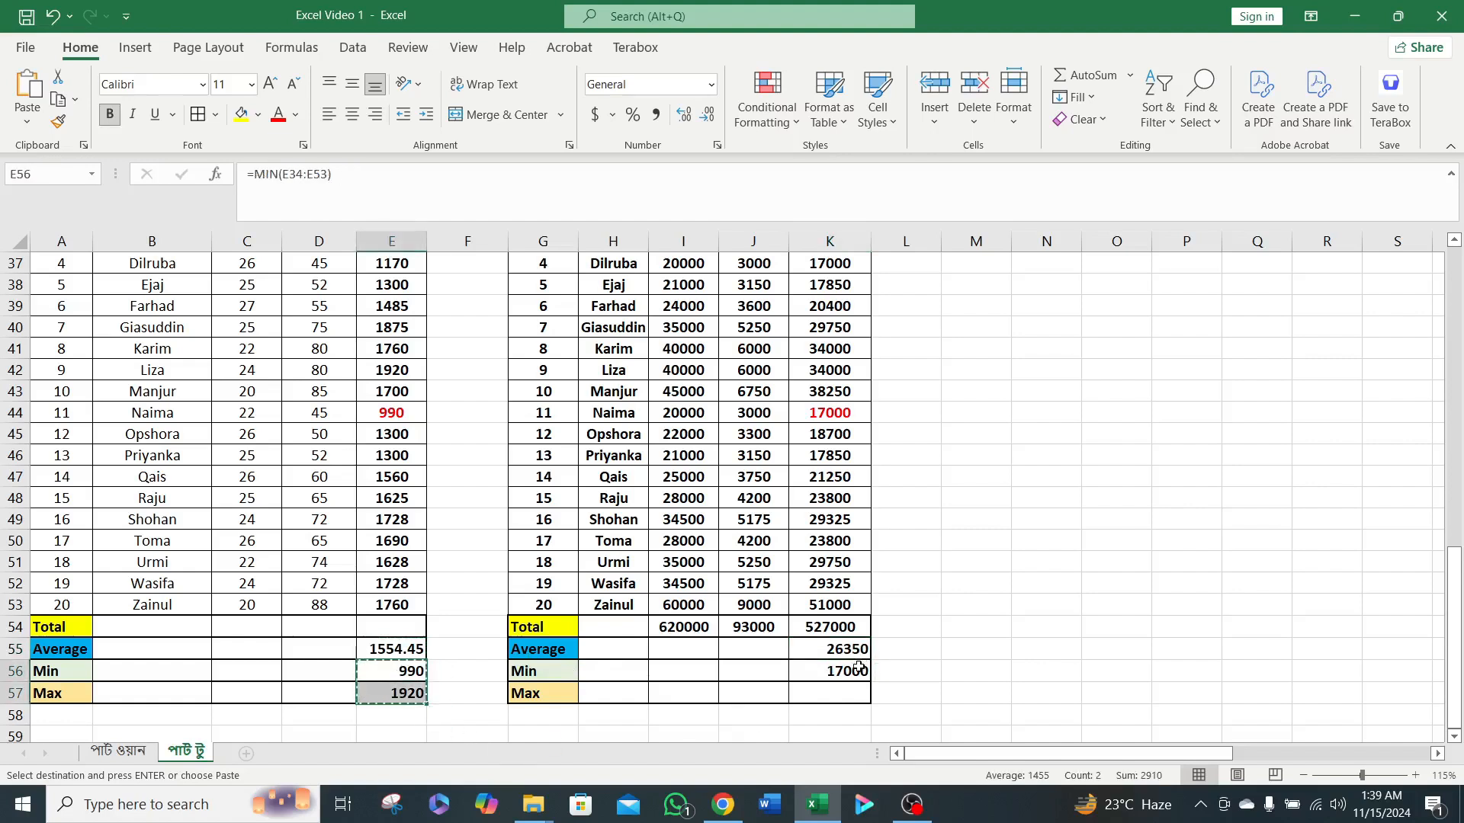
{"action": "left_click_drag", "start_coordinate": [838, 671], "coordinate": [842, 691]}
{"action": "key", "text": "ctrl+v"}
{"action": "left_click", "coordinate": [882, 624]}
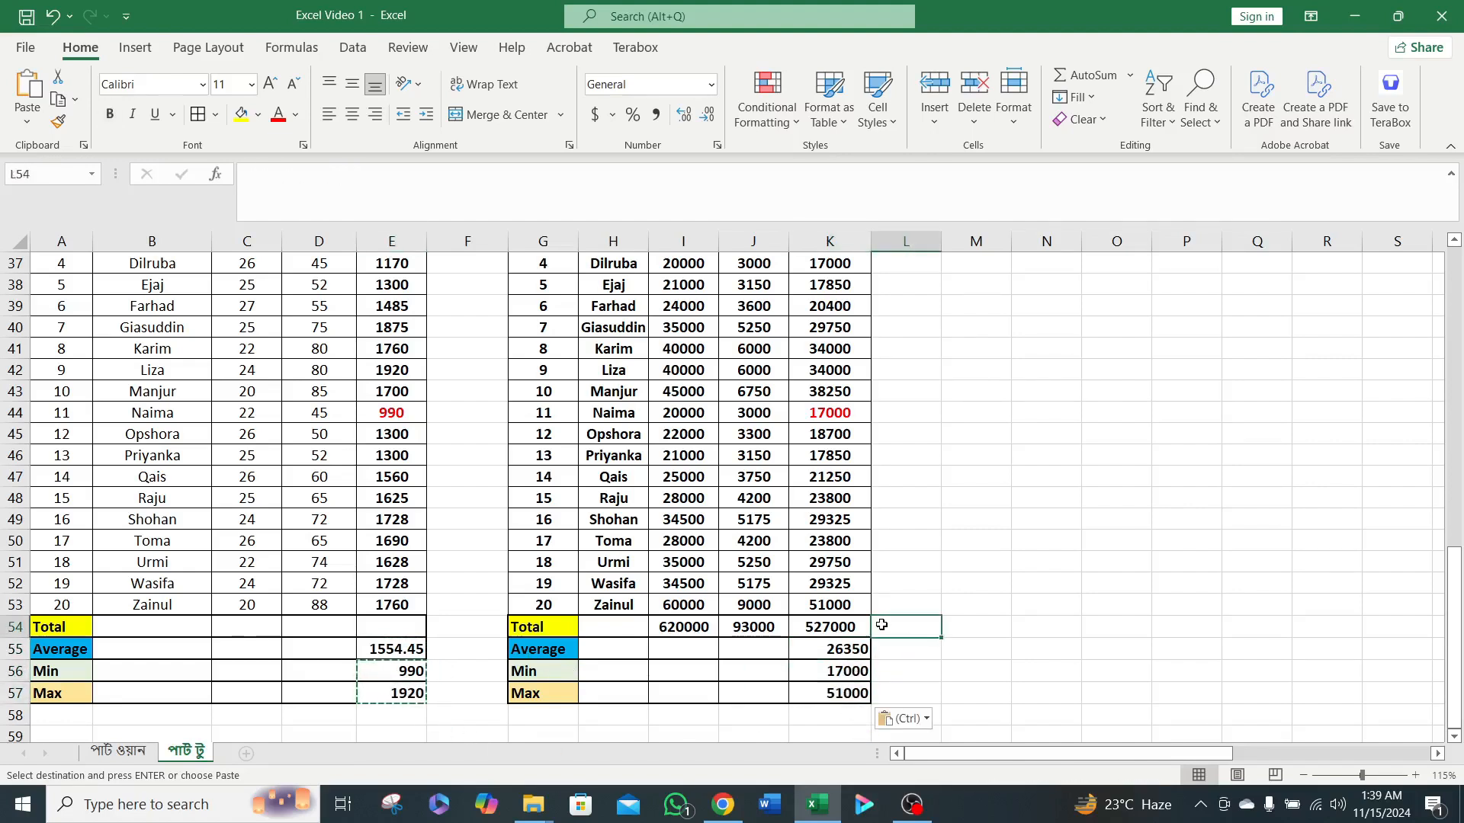
{"action": "key", "text": "Escape"}
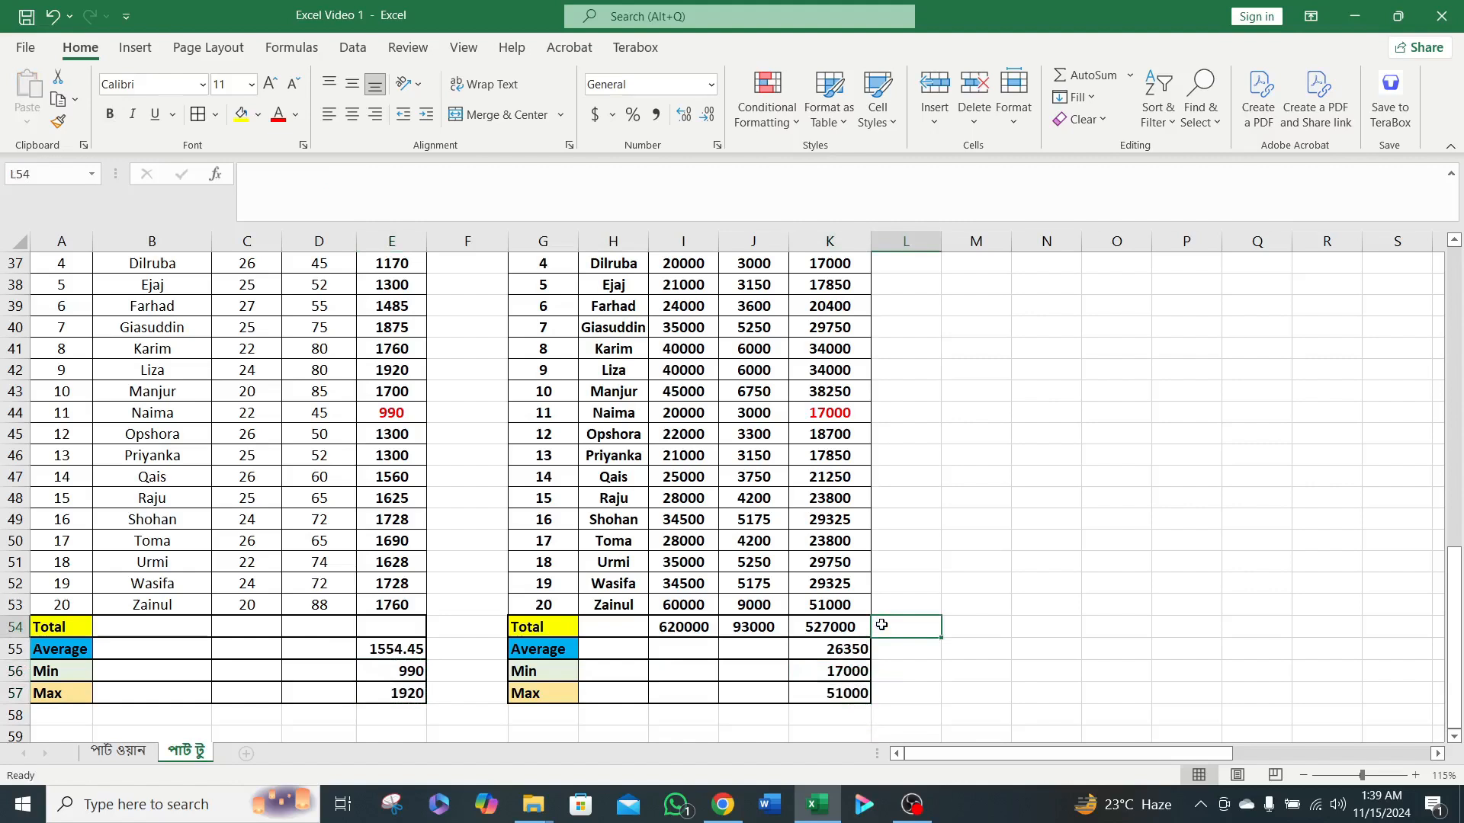
Check the Net Salary Max and Min results in K57 and K56 against the highest and lowest salaries in the column.
{"action": "left_click", "coordinate": [860, 695]}
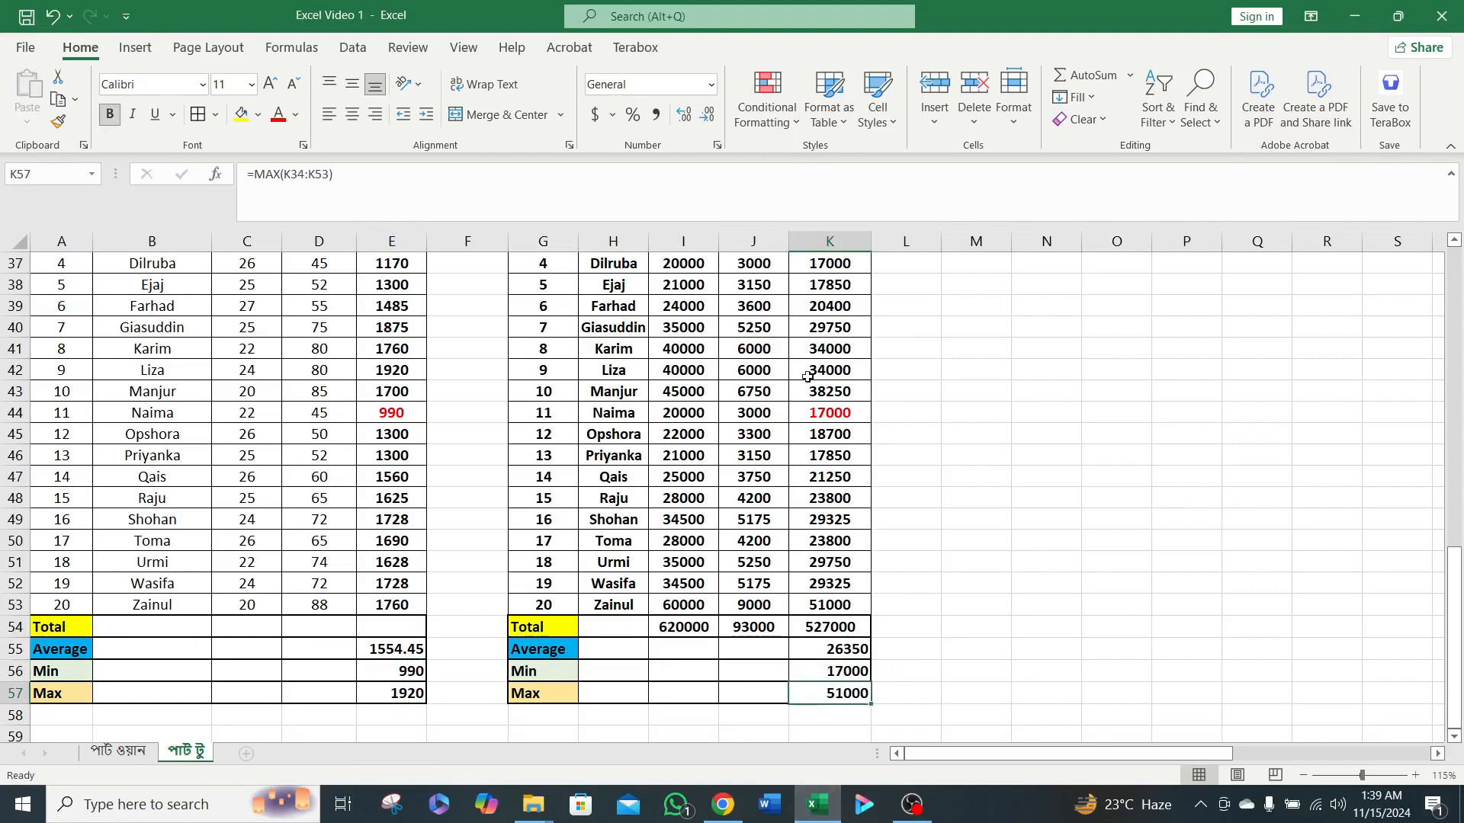
{"action": "scroll", "coordinate": [810, 373], "scroll_direction": "up", "scroll_amount": 1}
{"action": "scroll", "coordinate": [815, 346], "scroll_direction": "up", "scroll_amount": 2}
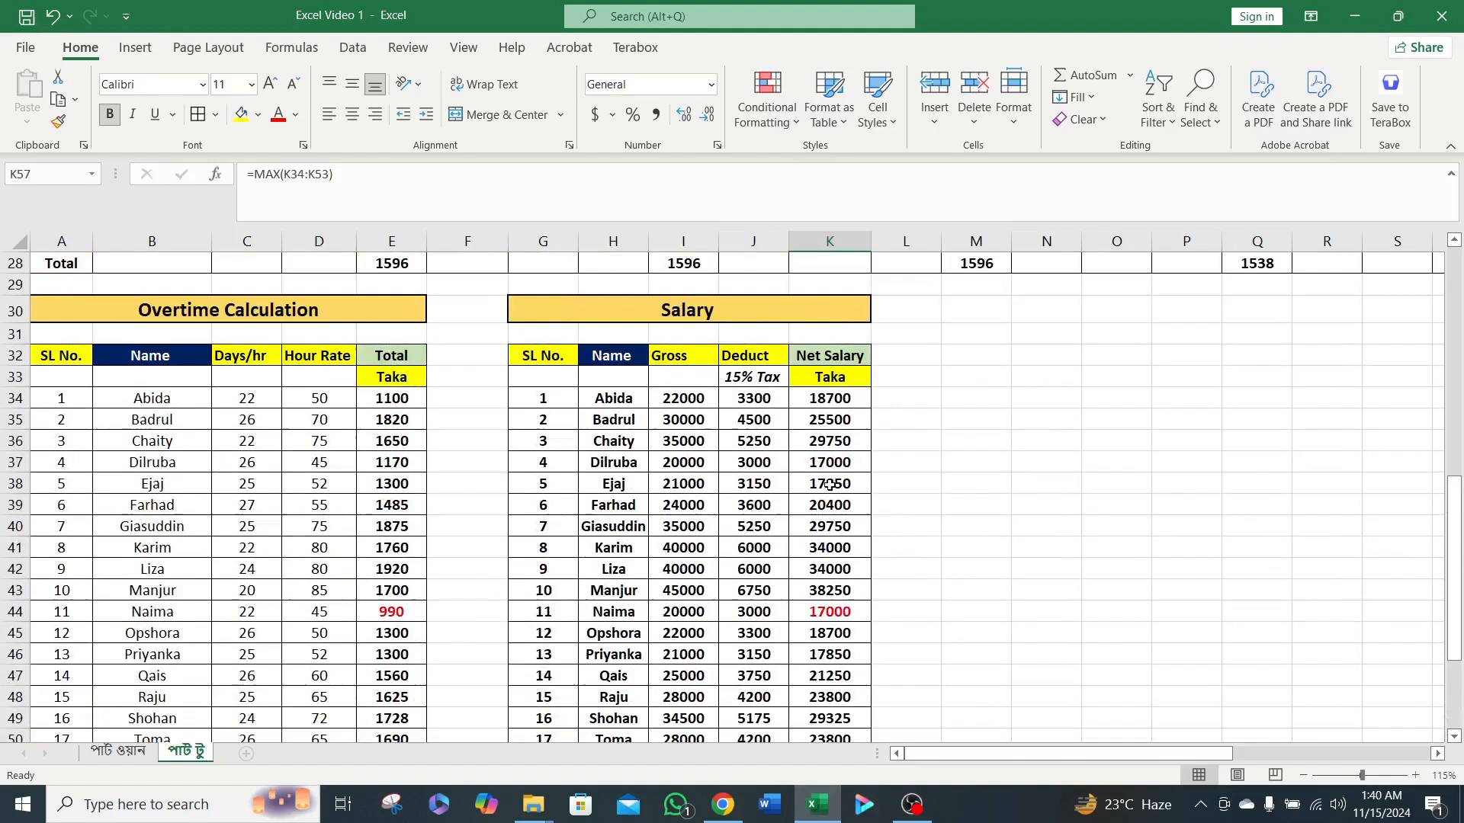
{"action": "scroll", "coordinate": [823, 566], "scroll_direction": "down", "scroll_amount": 3}
{"action": "left_click", "coordinate": [821, 608]}
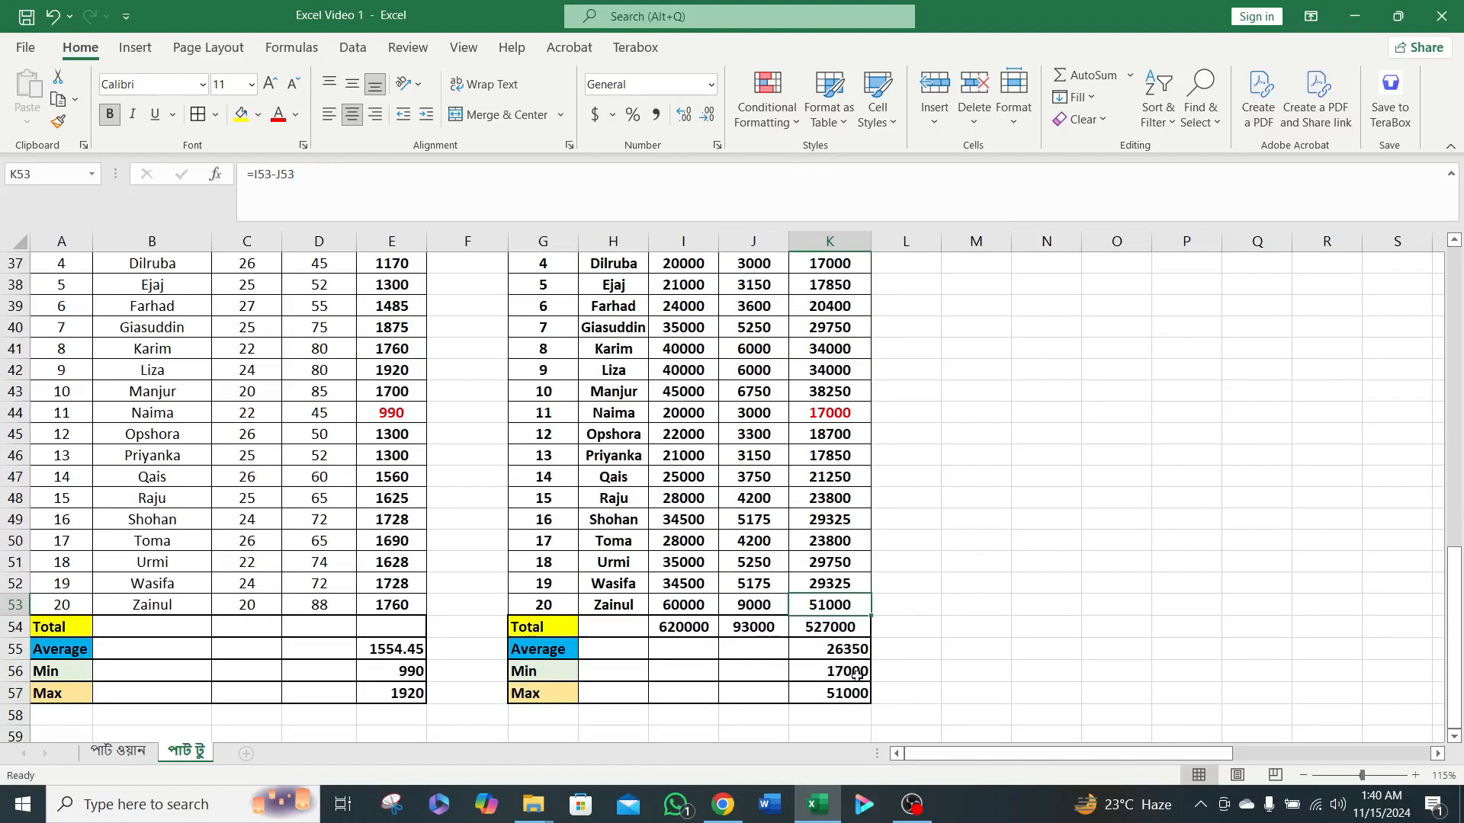
{"action": "left_click", "coordinate": [857, 675]}
{"action": "scroll", "coordinate": [847, 521], "scroll_direction": "up", "scroll_amount": 2}
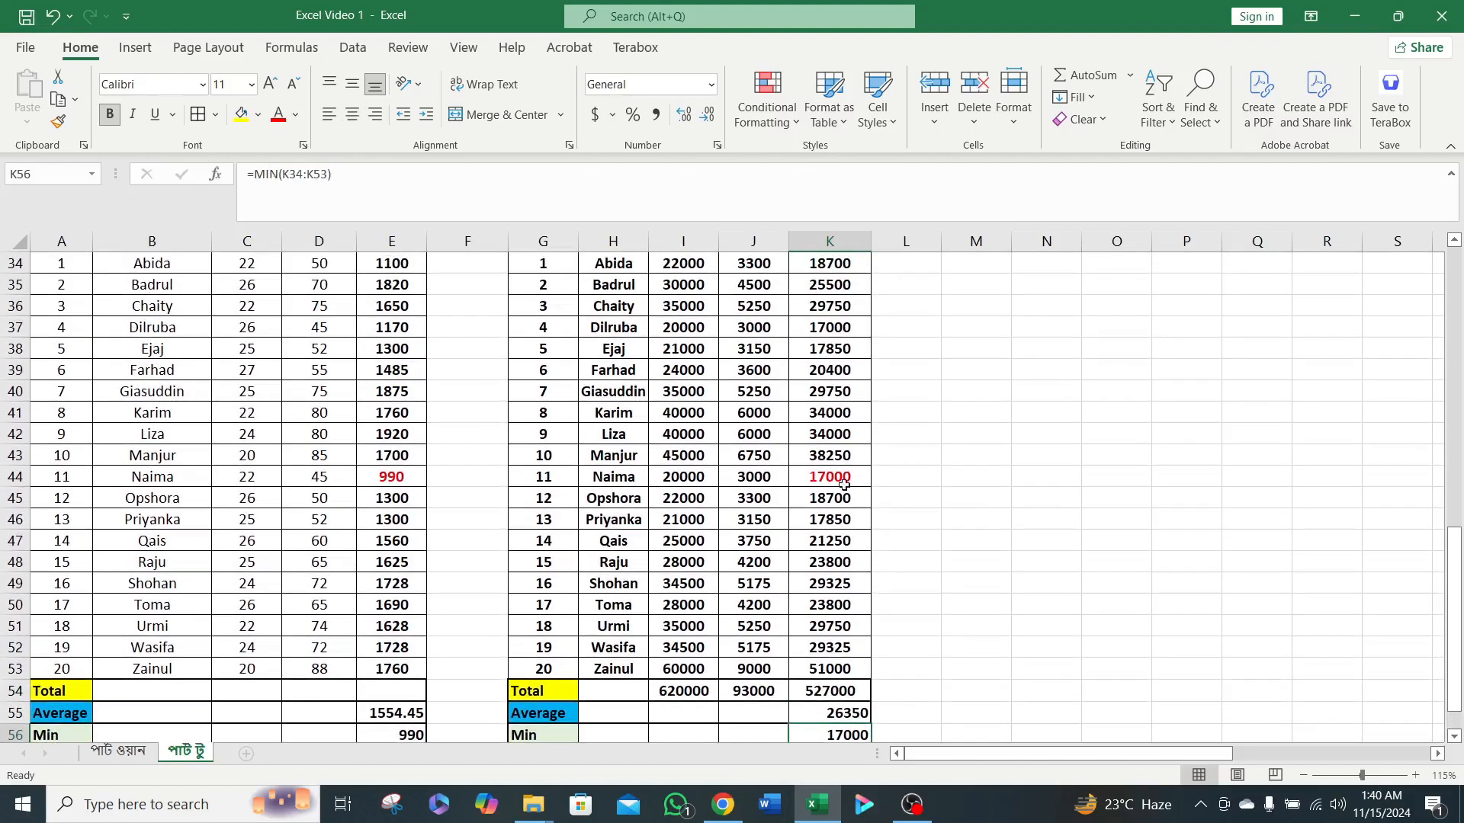
{"action": "left_click", "coordinate": [843, 392]}
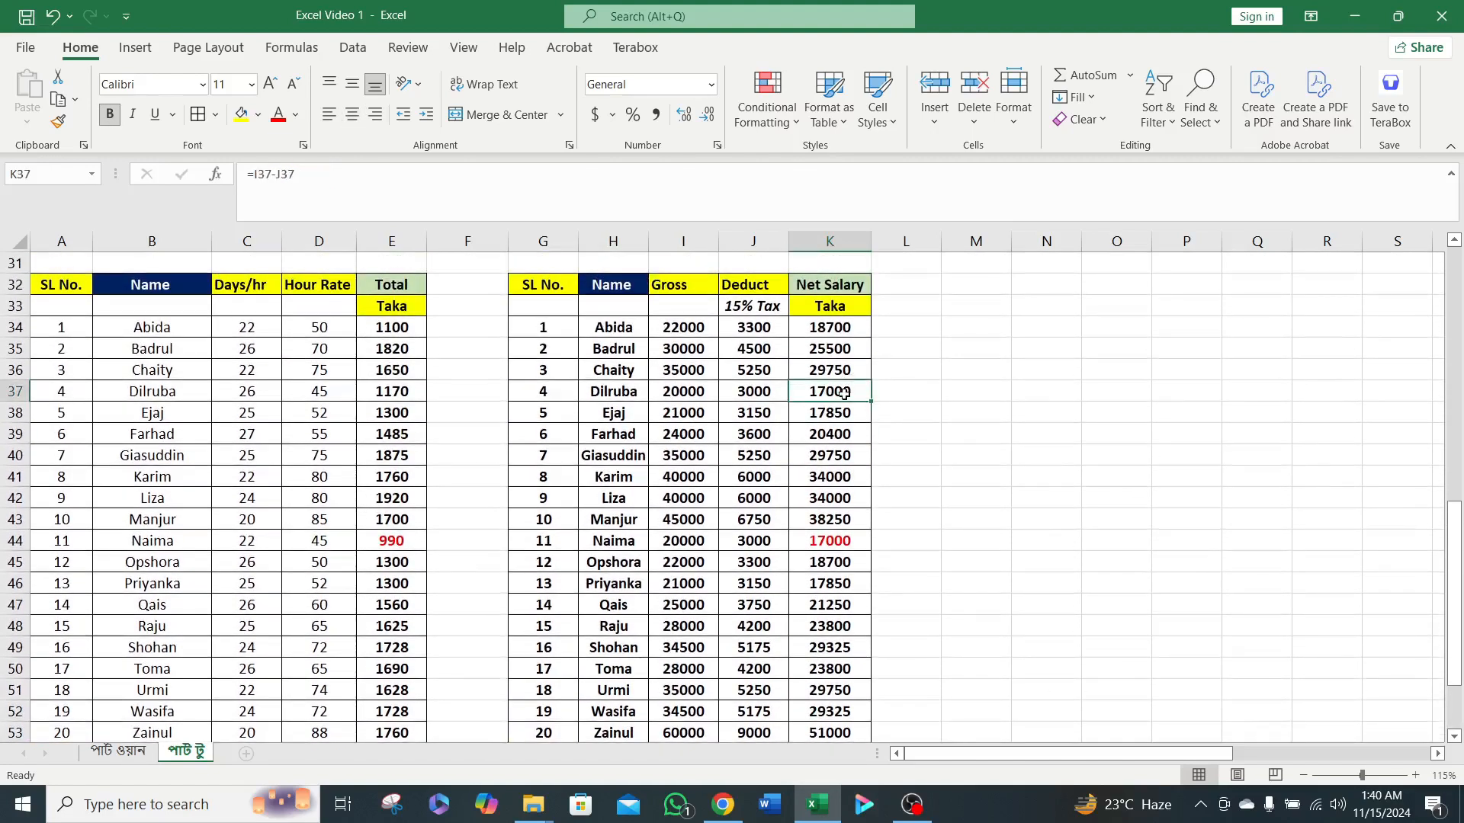
{"action": "left_click", "coordinate": [835, 544]}
{"action": "scroll", "coordinate": [858, 501], "scroll_direction": "down", "scroll_amount": 4}
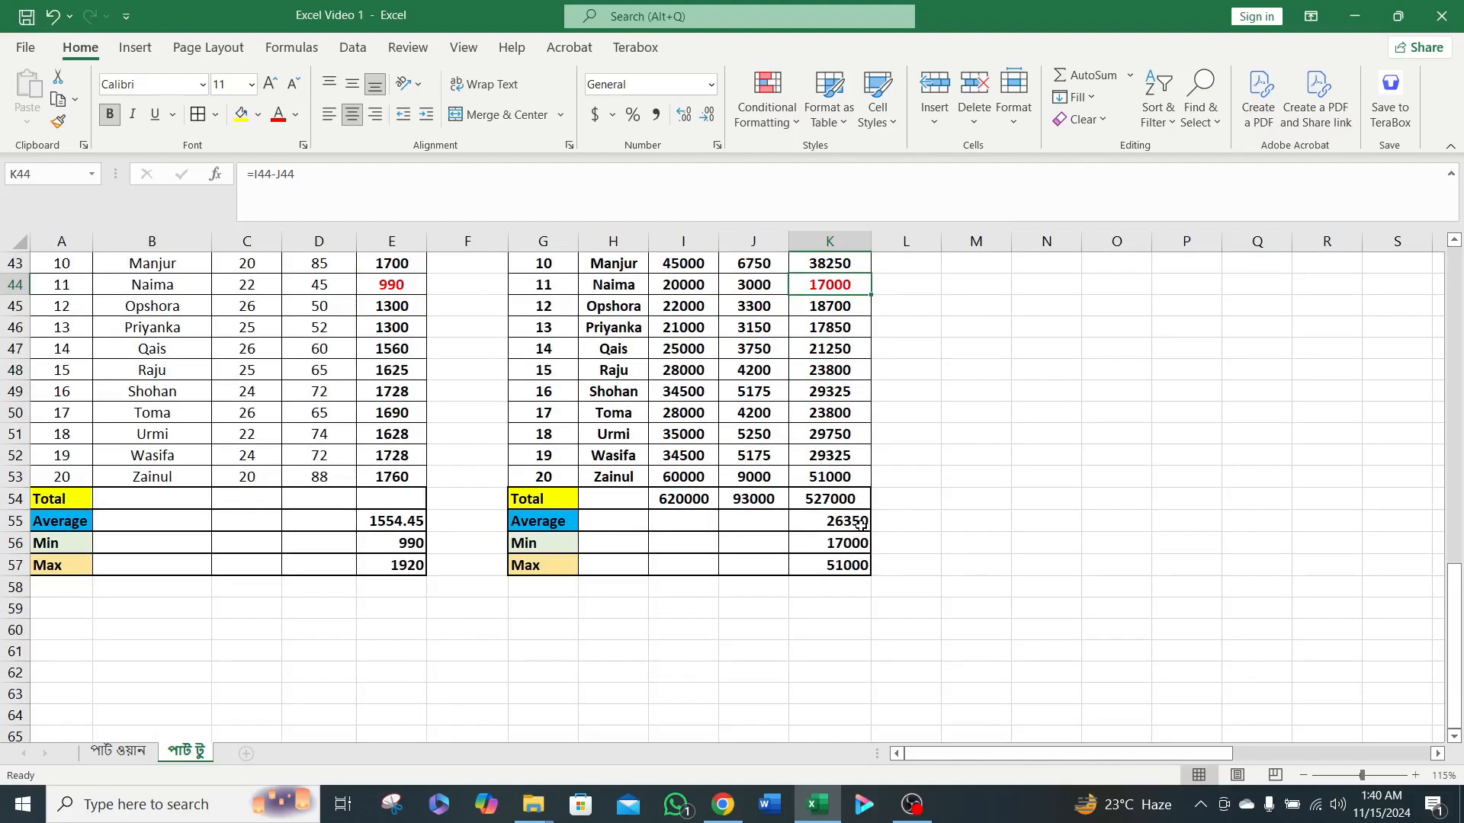
Select the net salaries K34:K53 and compare their quick average with the Average formula in K55.
{"action": "left_click", "coordinate": [845, 479]}
{"action": "left_click_drag", "start_coordinate": [866, 474], "coordinate": [826, 462]}
{"action": "scroll", "coordinate": [986, 516], "scroll_direction": "down", "scroll_amount": 5}
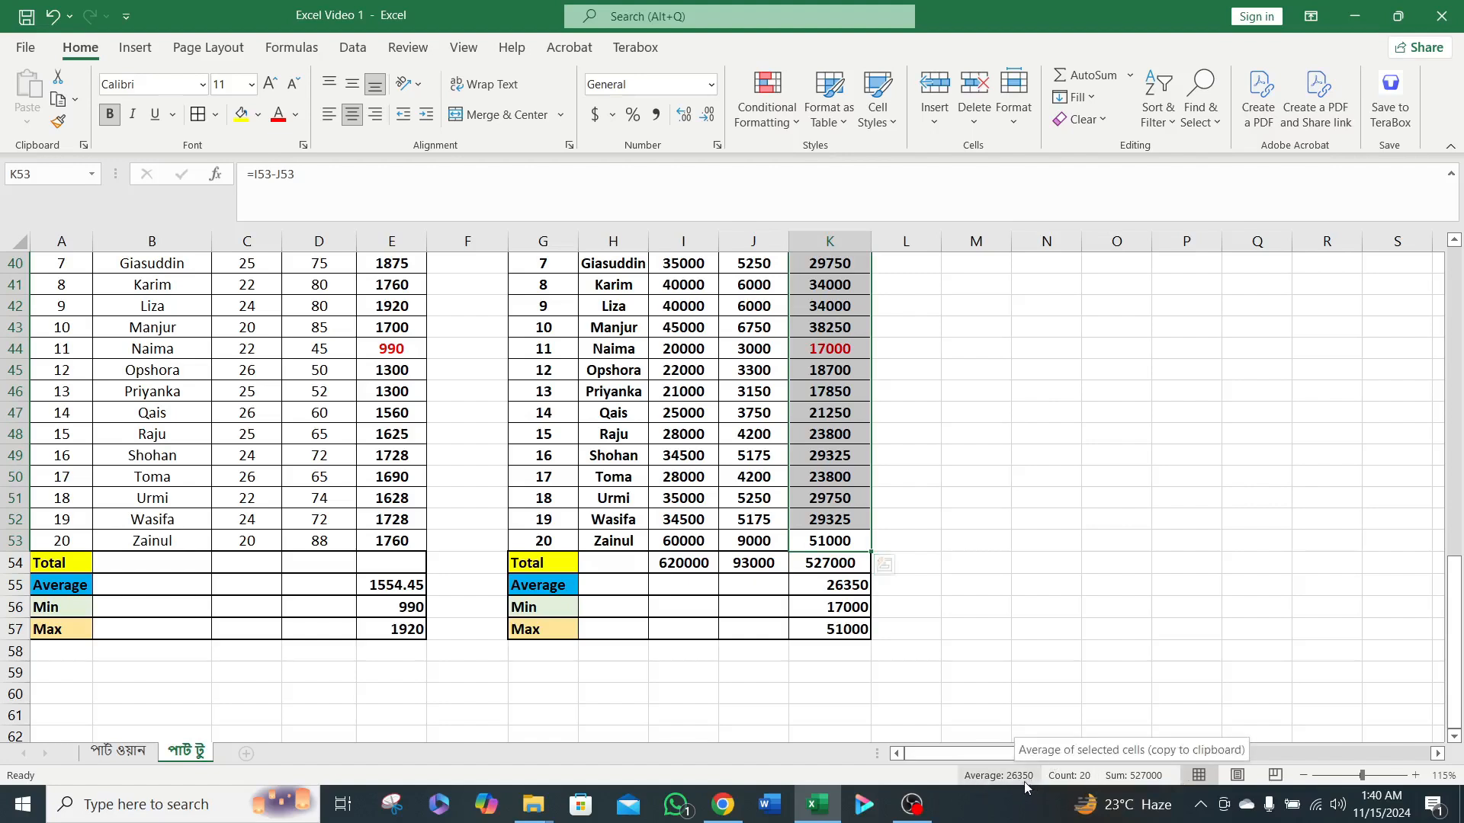
{"action": "left_click", "coordinate": [549, 589]}
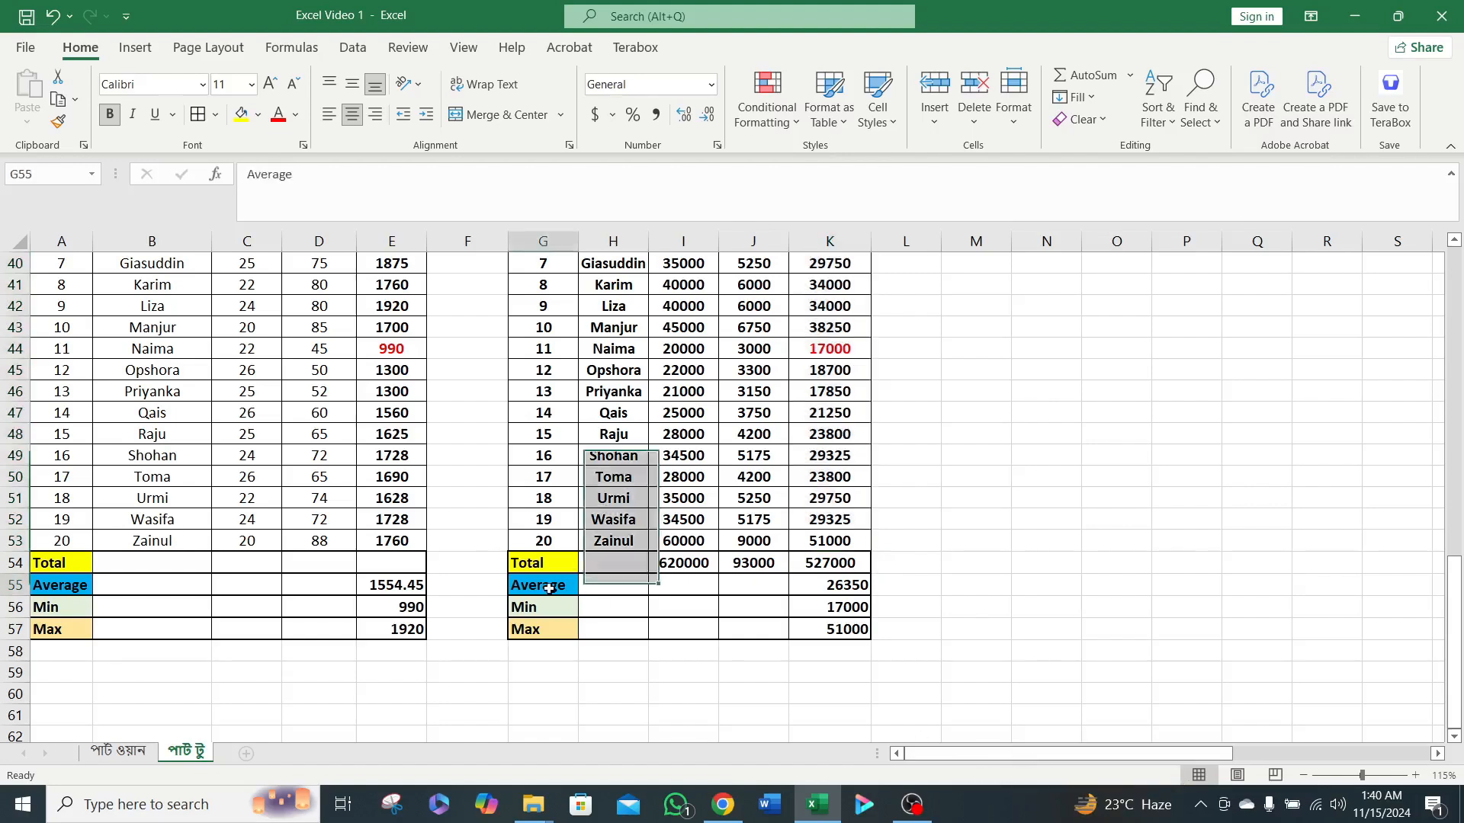
{"action": "left_click", "coordinate": [850, 587]}
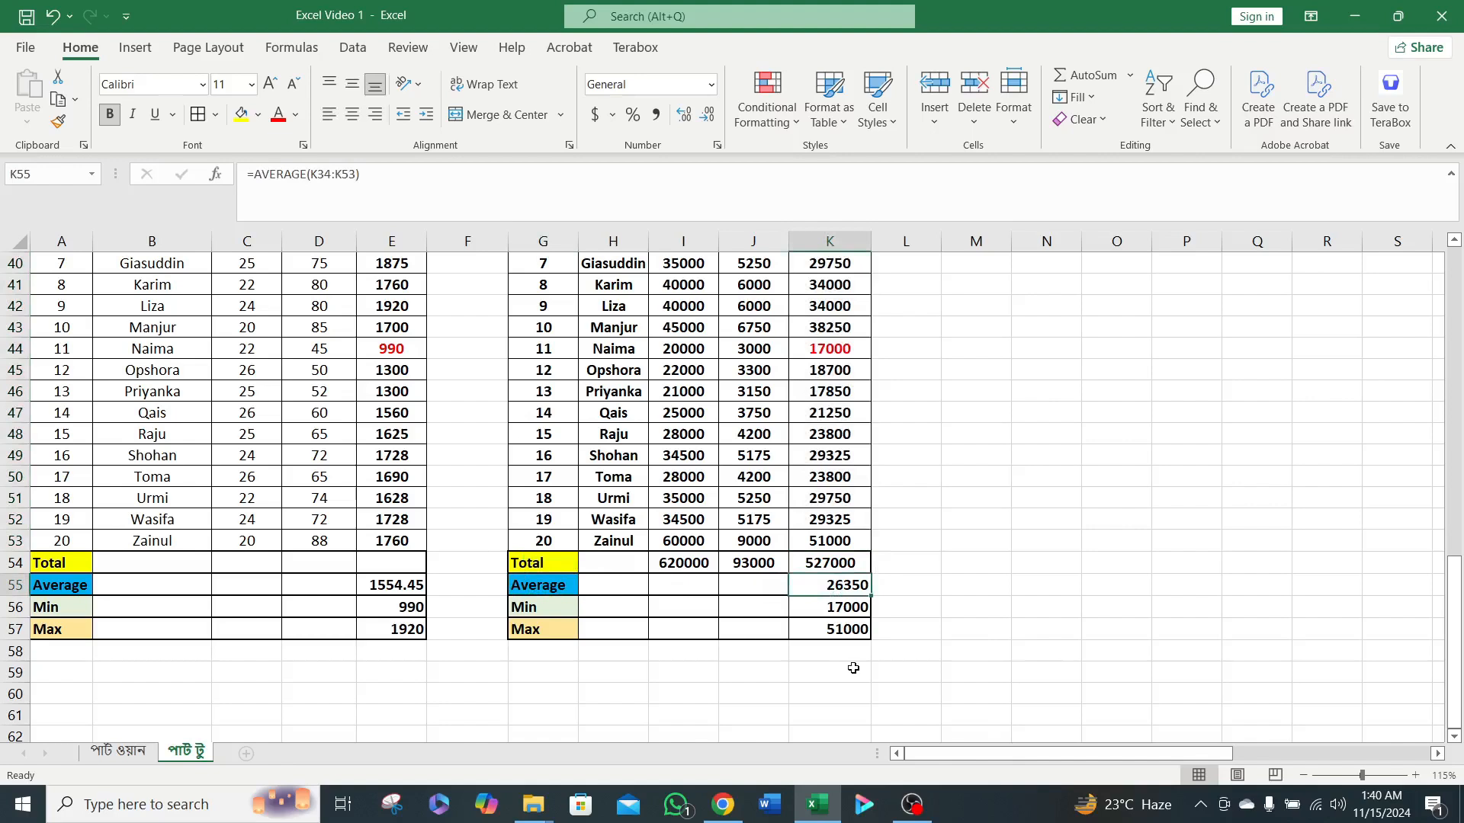
Compare the Net Salary total in K54 with the quick sum of the selected range K34:K53.
{"action": "left_click", "coordinate": [822, 565]}
{"action": "left_click", "coordinate": [829, 541]}
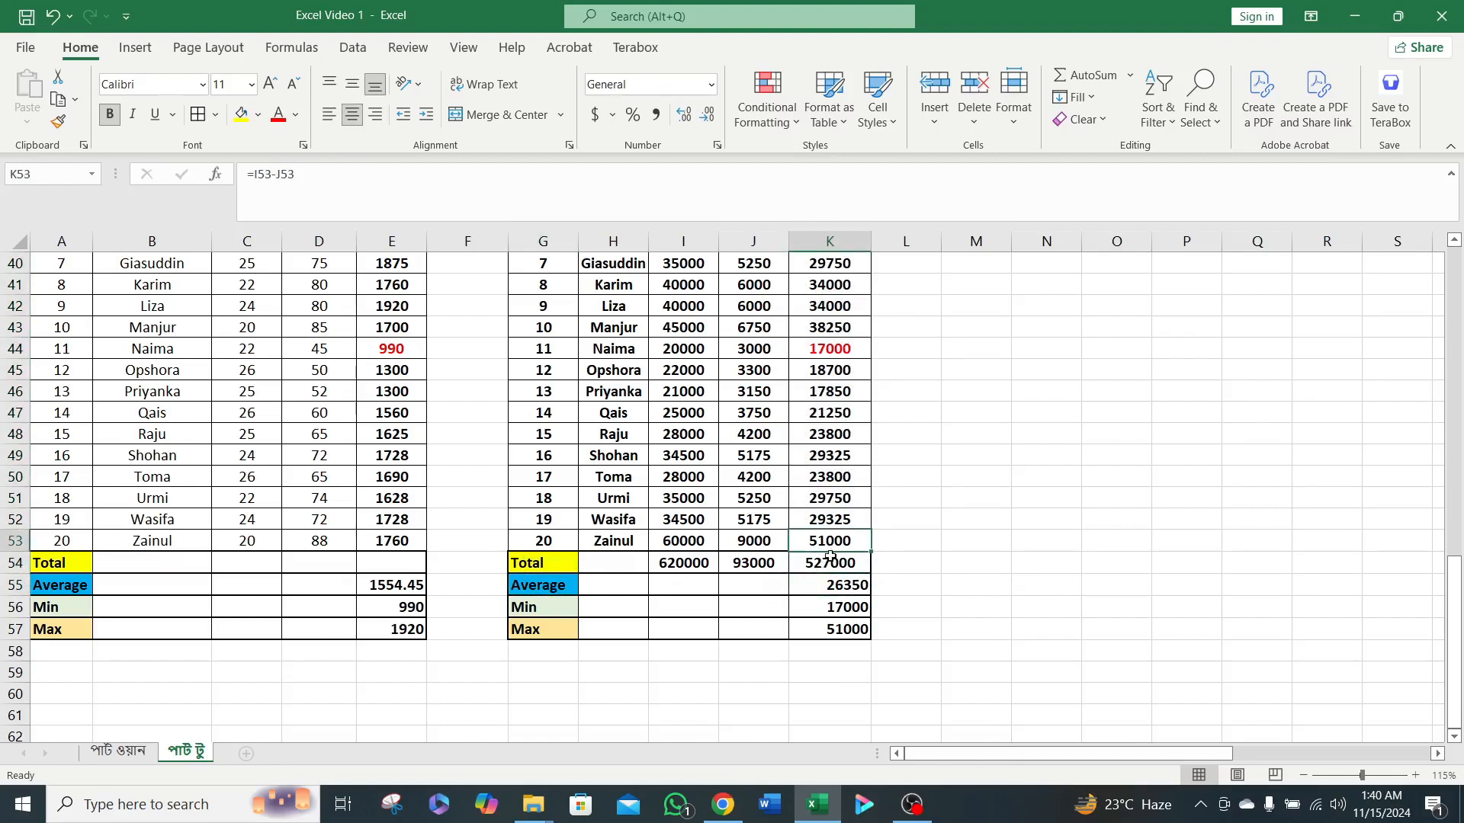
{"action": "scroll", "coordinate": [834, 559], "scroll_direction": "up", "scroll_amount": 3}
{"action": "left_click", "coordinate": [836, 328], "text": "shift"}
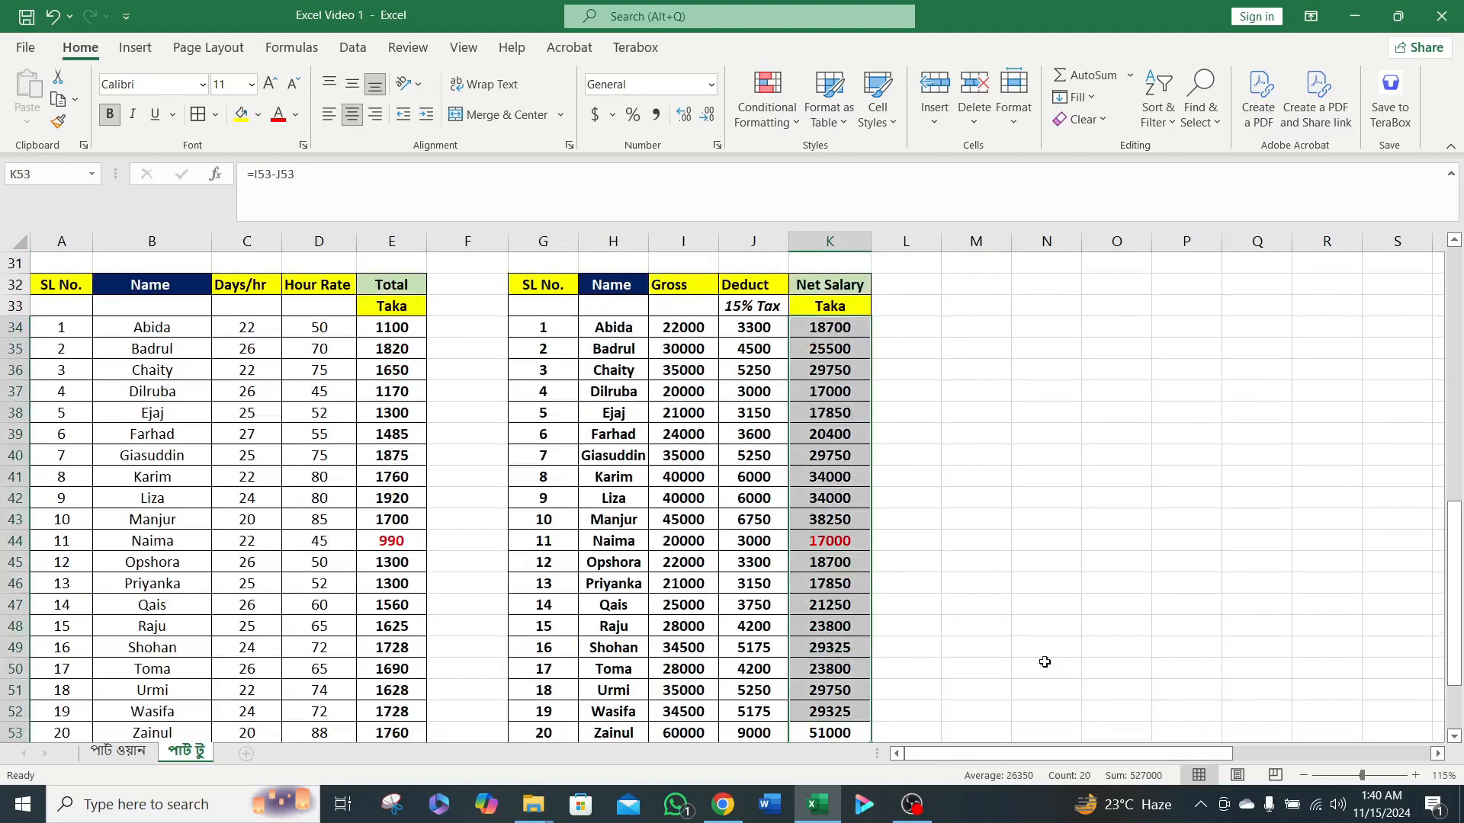
{"action": "scroll", "coordinate": [1033, 693], "scroll_direction": "down", "scroll_amount": 2}
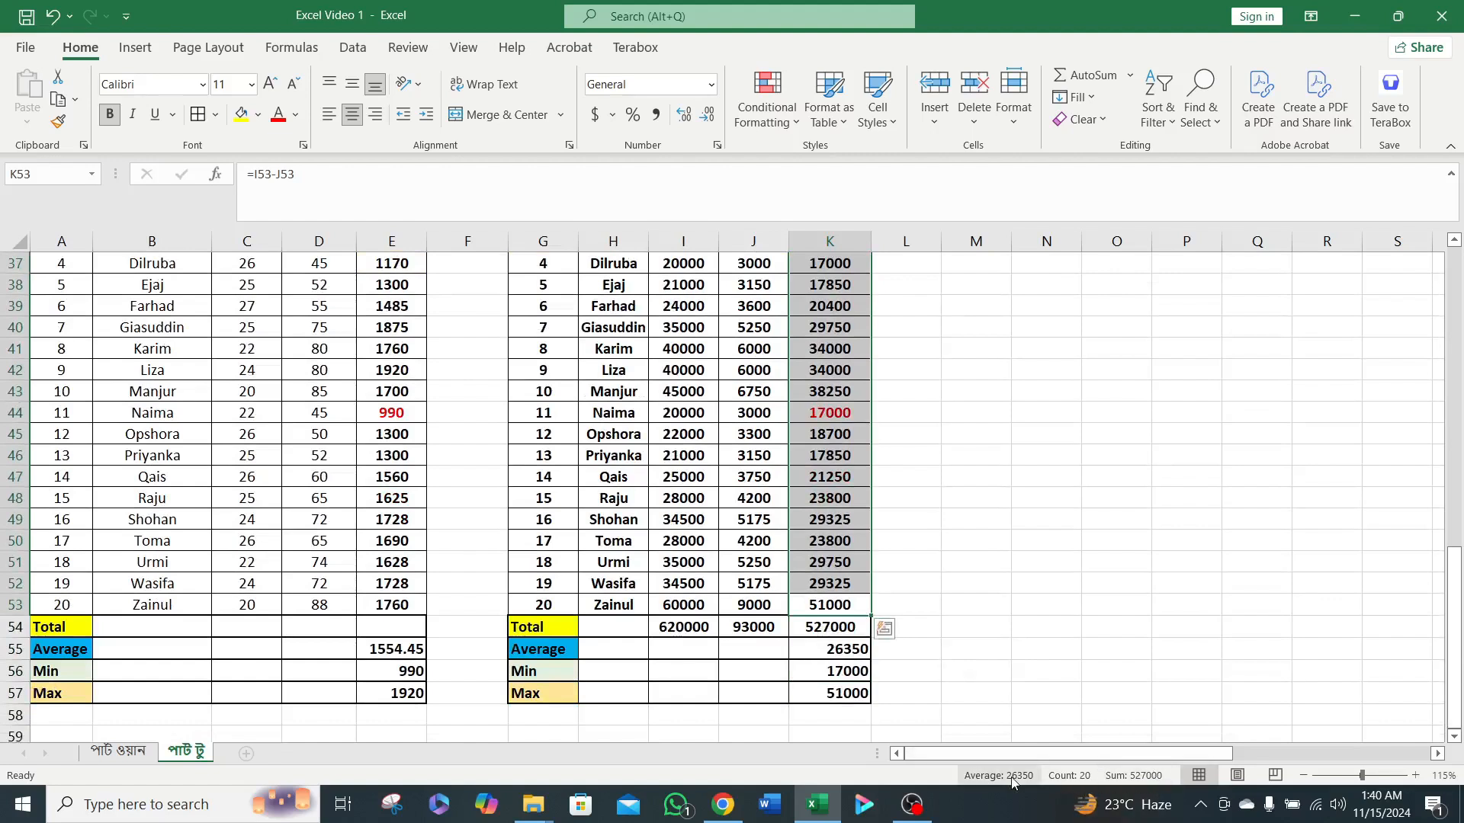
{"action": "left_click", "coordinate": [804, 612]}
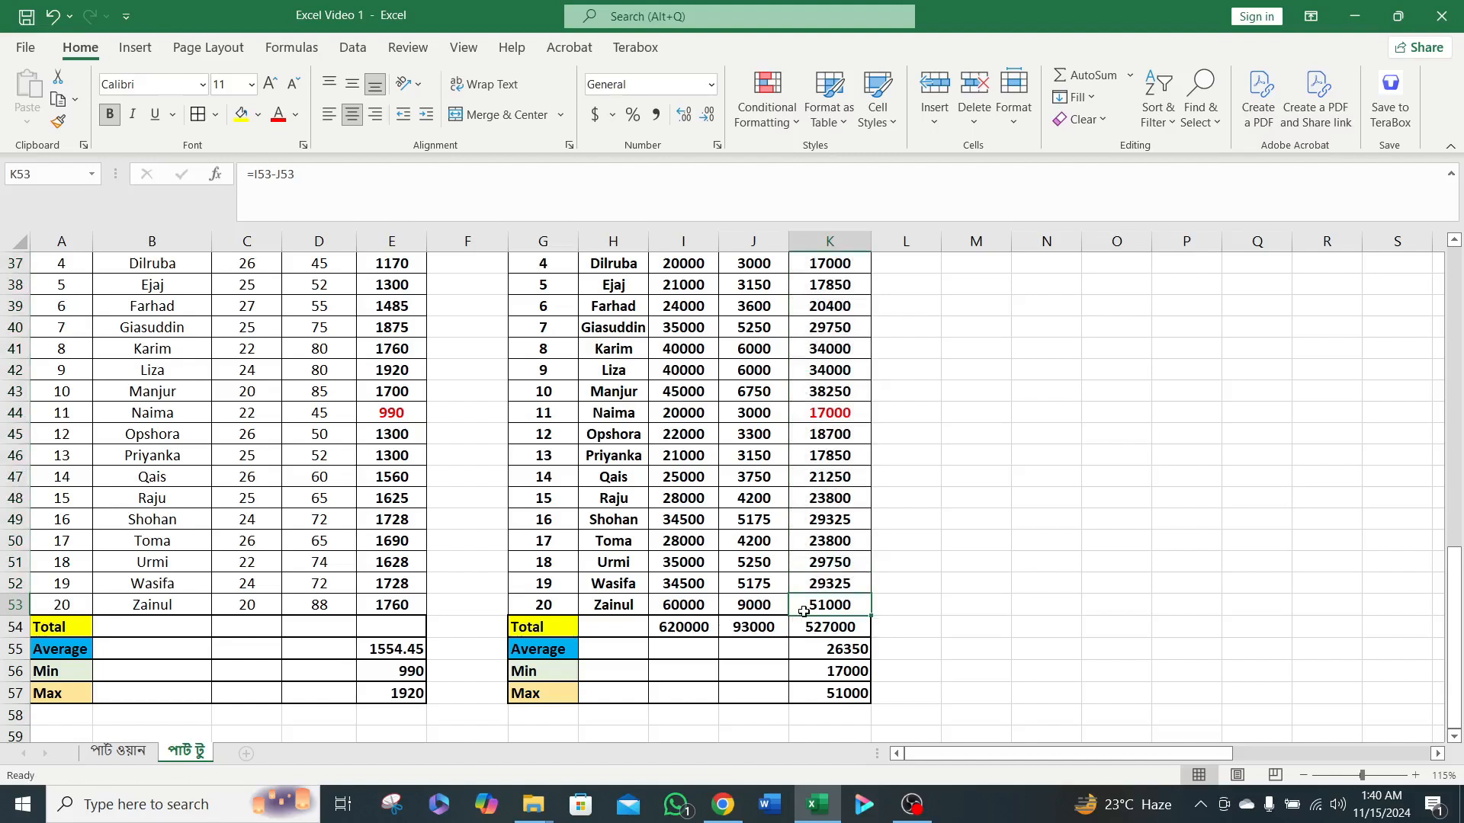
{"action": "scroll", "coordinate": [877, 606], "scroll_direction": "up", "scroll_amount": 12}
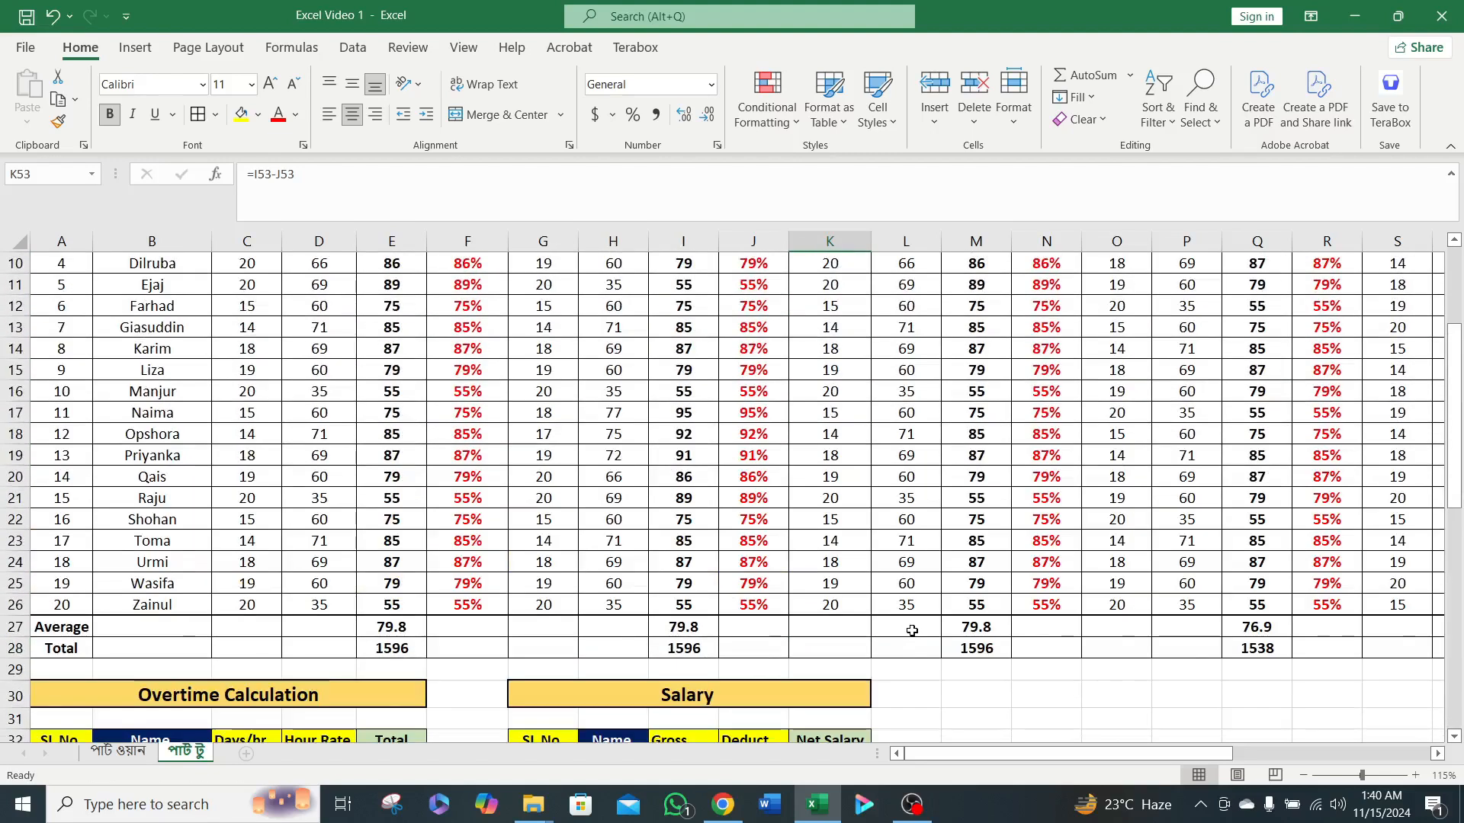